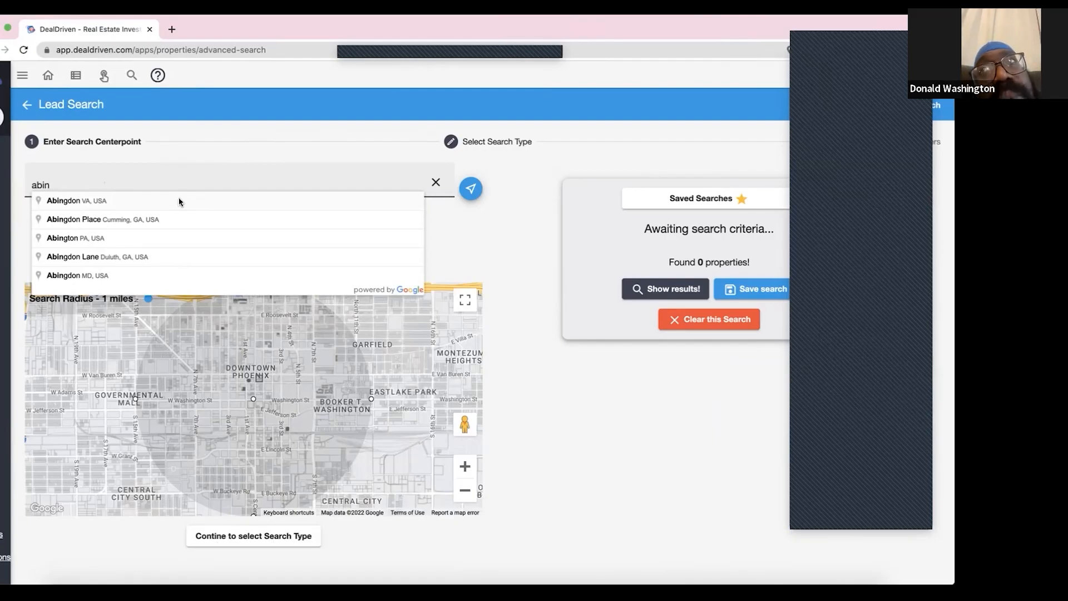
- Set the search centerpoint to Abington, MA, USA and widen the search radius to 15 miles
type("gton")
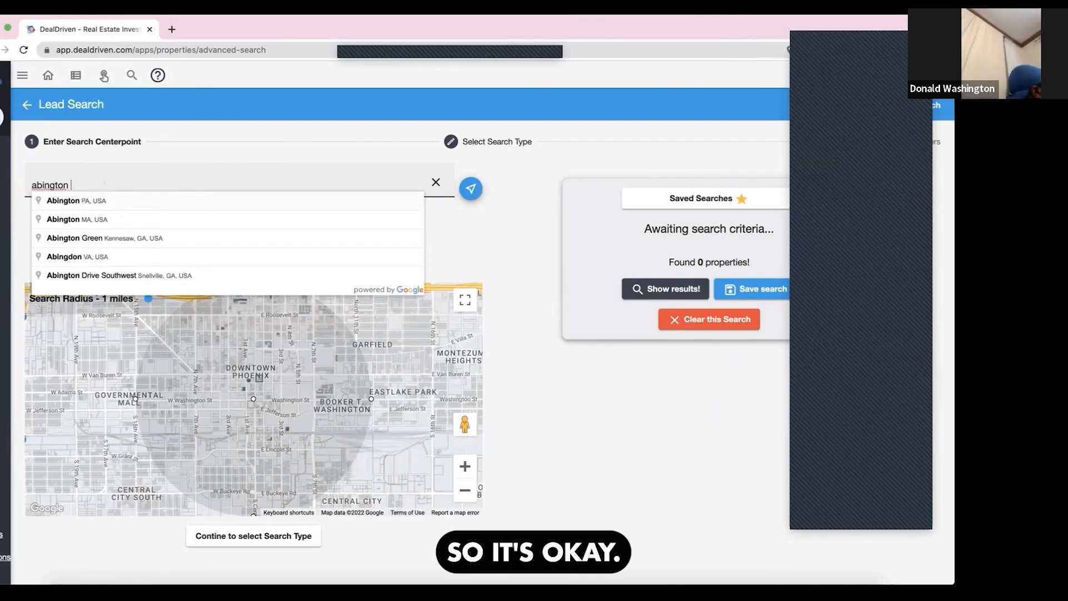
left_click(174, 220)
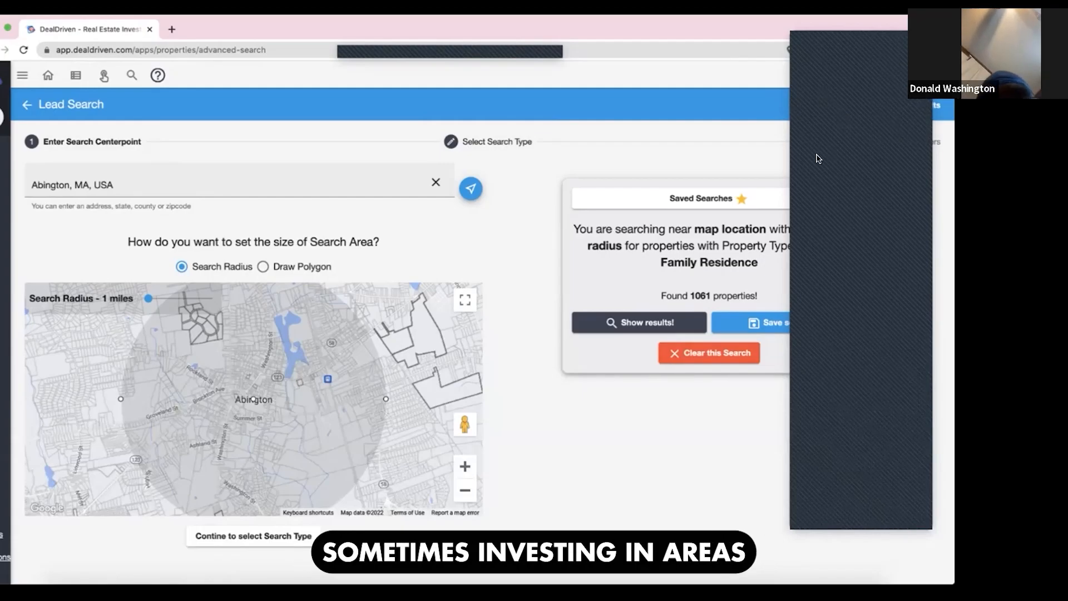
mouse_move(408, 56)
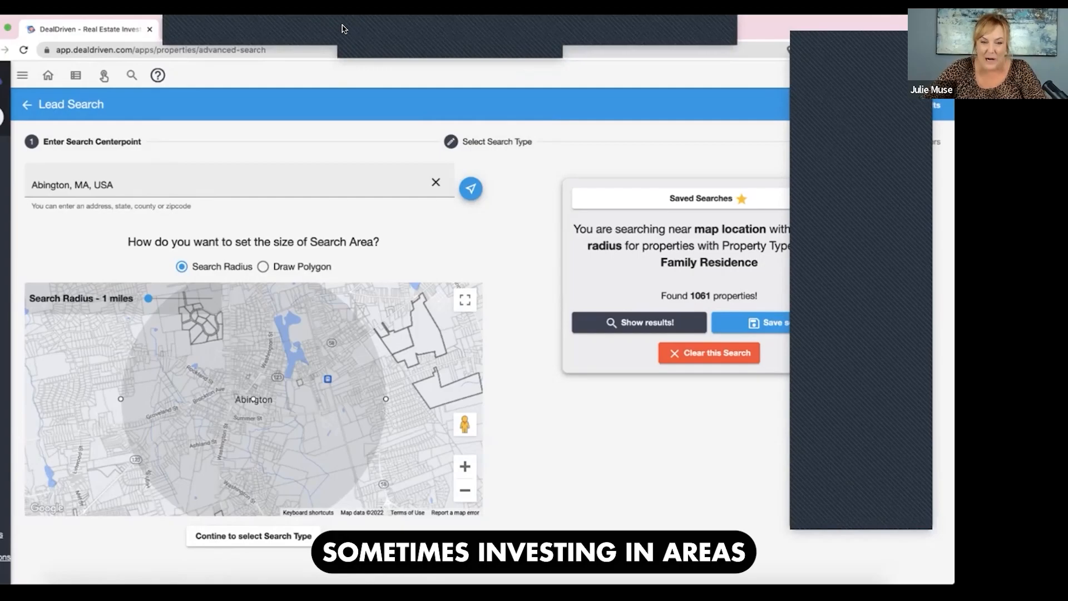
left_click(344, 26)
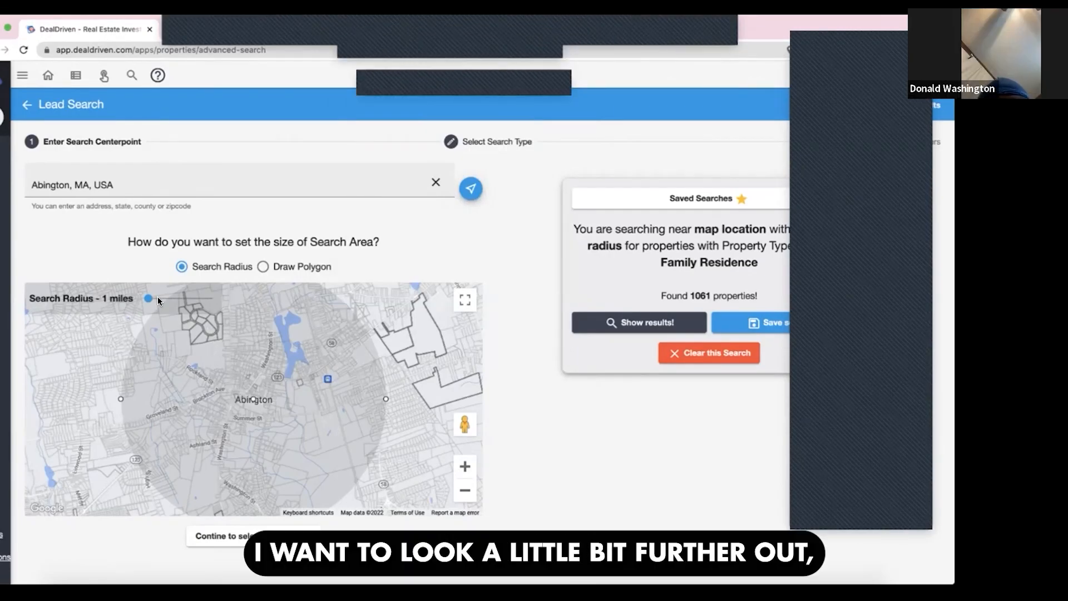
left_click_drag(148, 298, 171, 299)
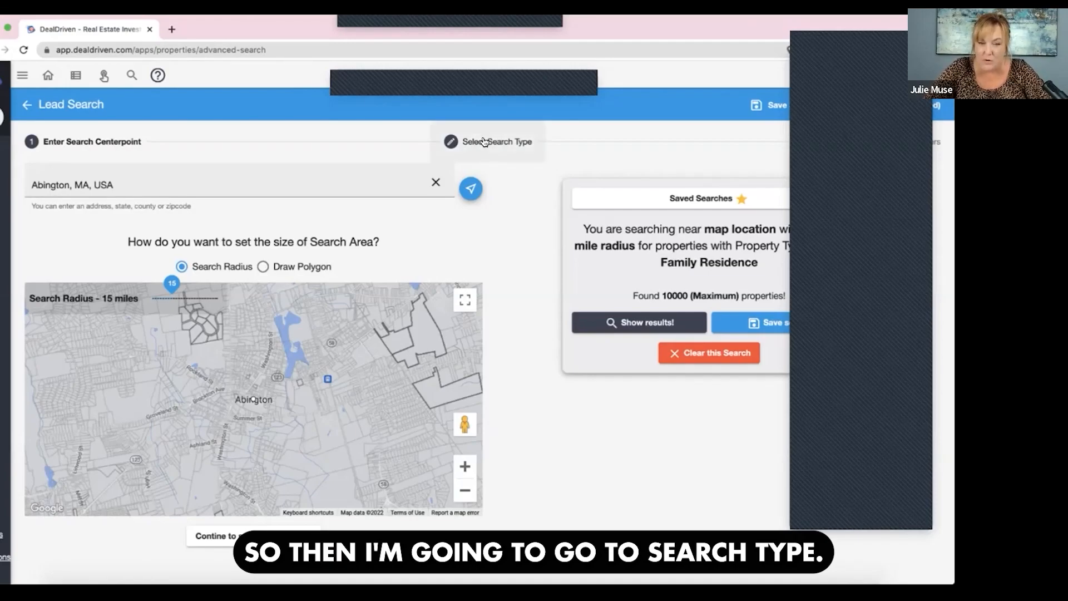
- Restrict the search types to properties matching all of Vacant, Out of state owner and Non-Owner Occupied
left_click(507, 136)
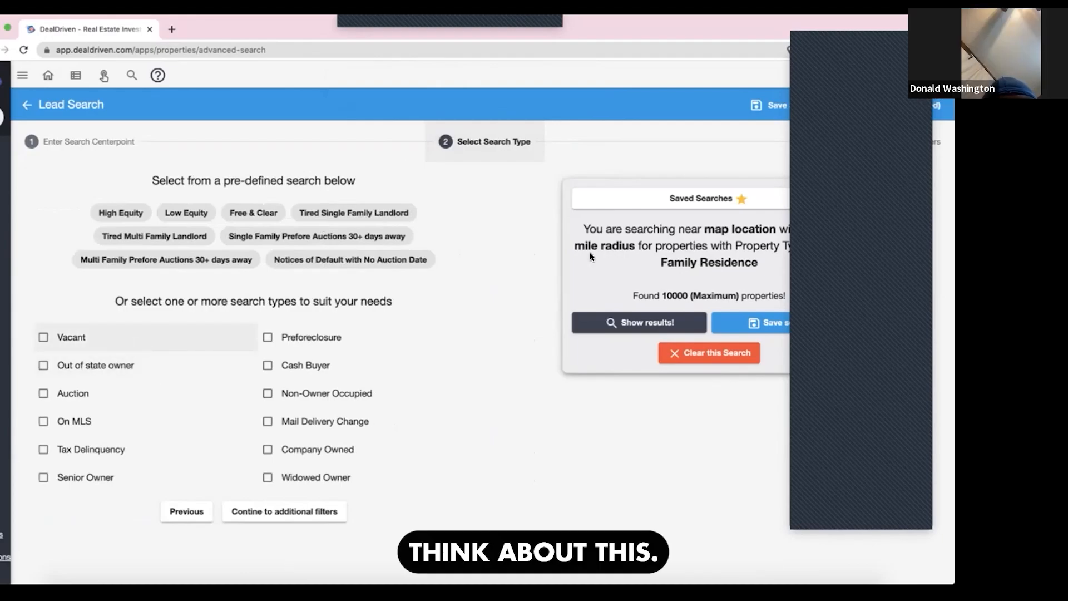
left_click(43, 338)
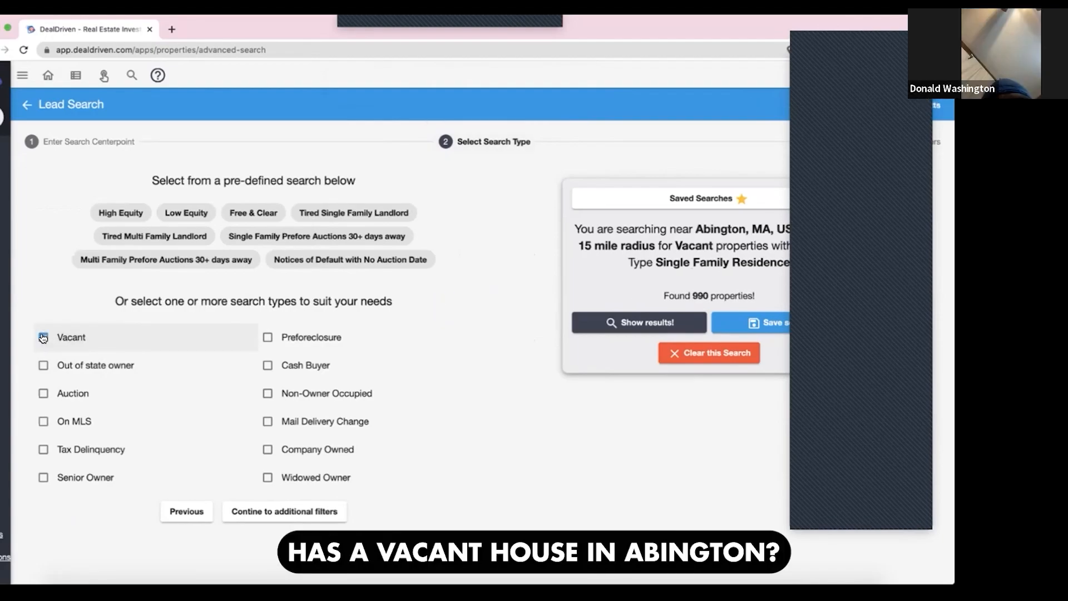
left_click(146, 365)
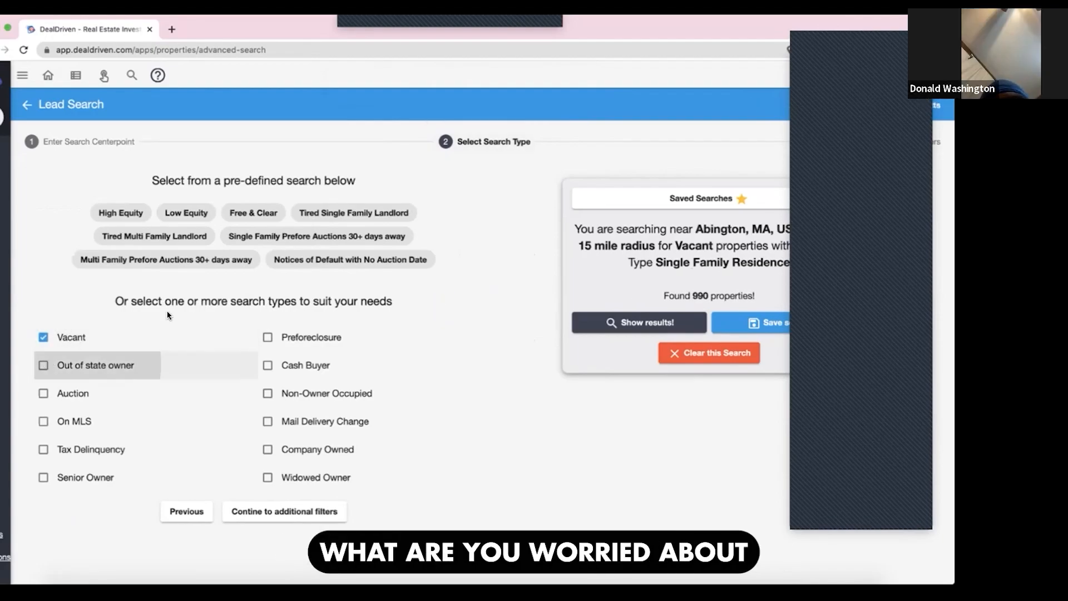
left_click(270, 376)
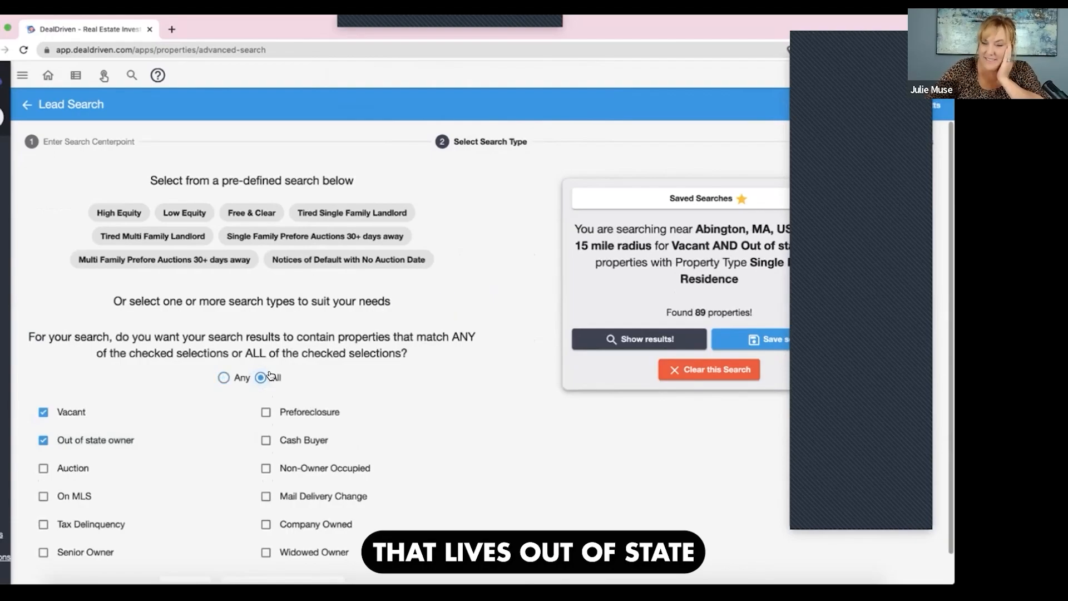
left_click(297, 470)
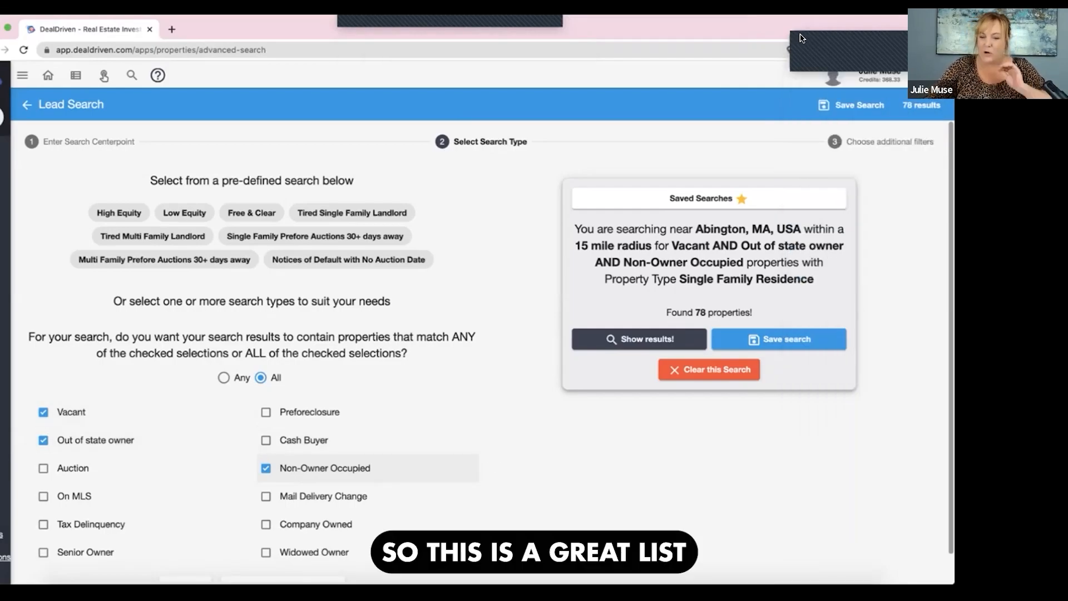
- Add Townhouse, Duplex, Triplex, Quadplex and Row House to the property types in the additional filters
left_click(872, 141)
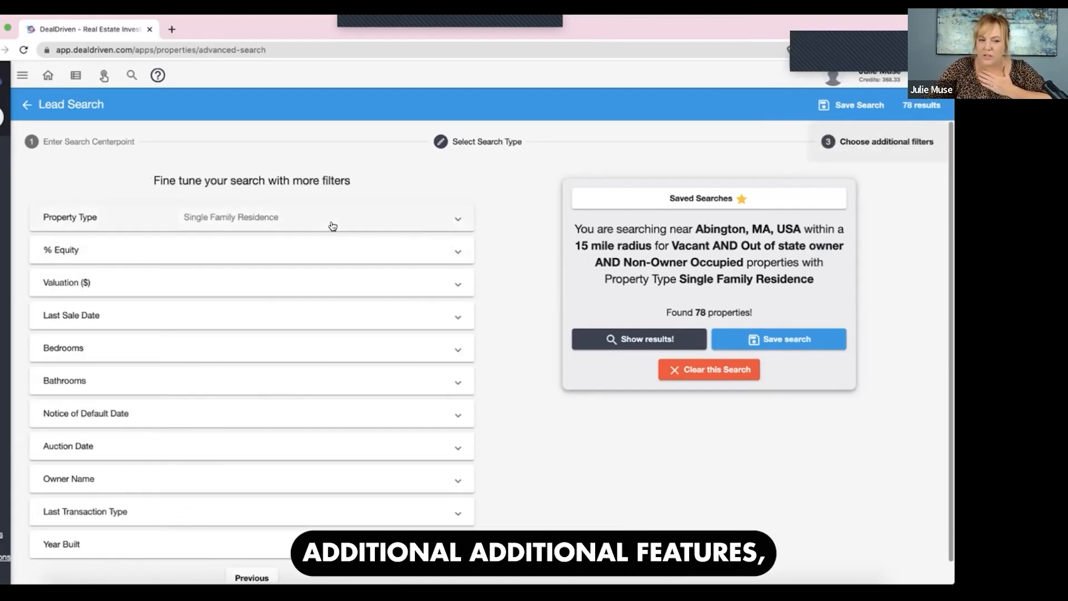
left_click(332, 226)
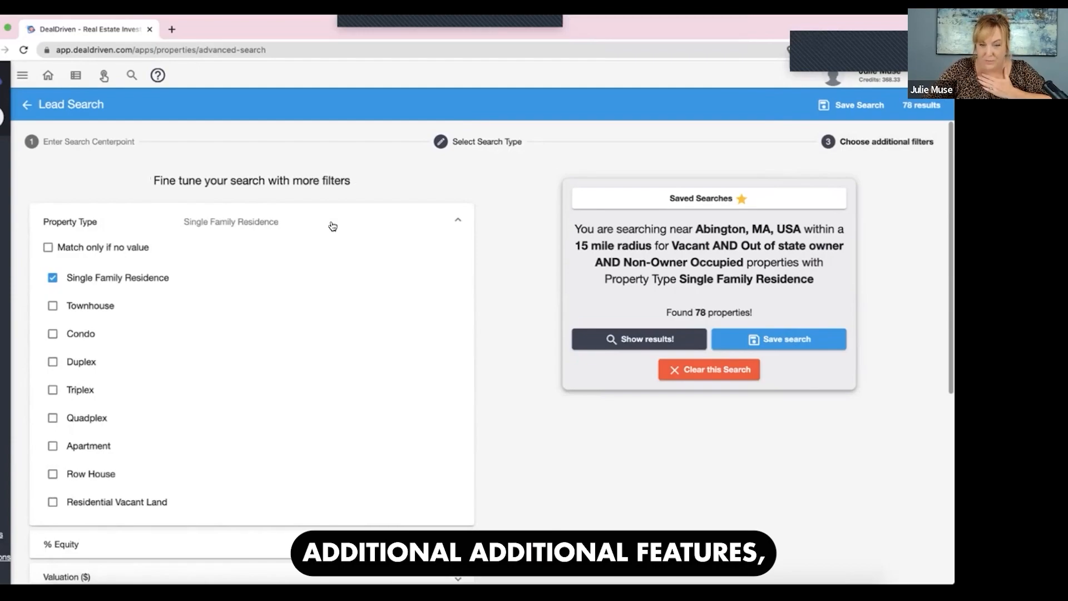
left_click(44, 307)
left_click(57, 364)
left_click(55, 391)
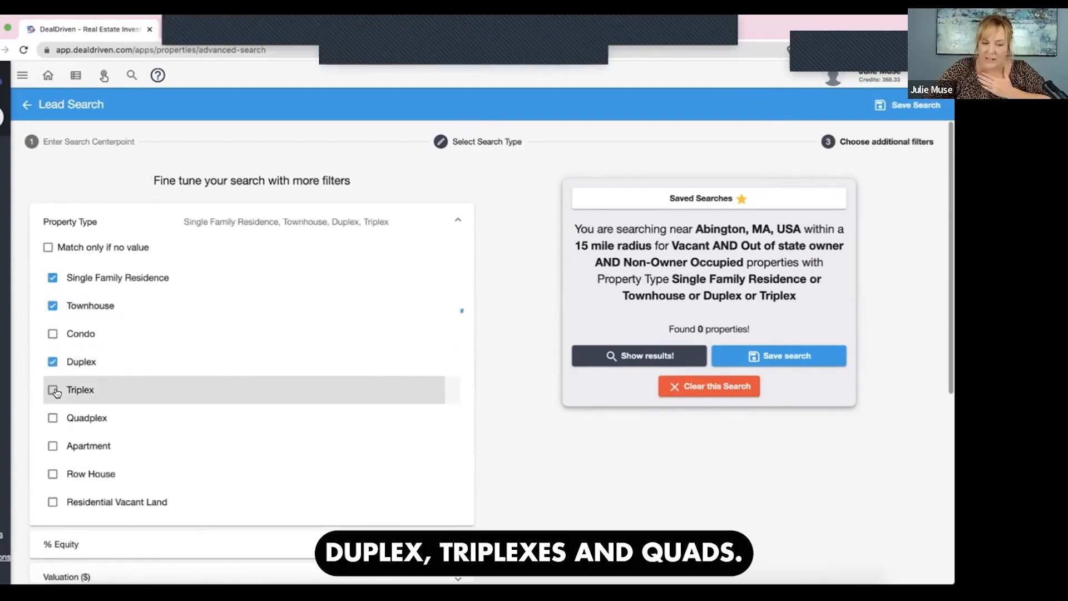
left_click(53, 420)
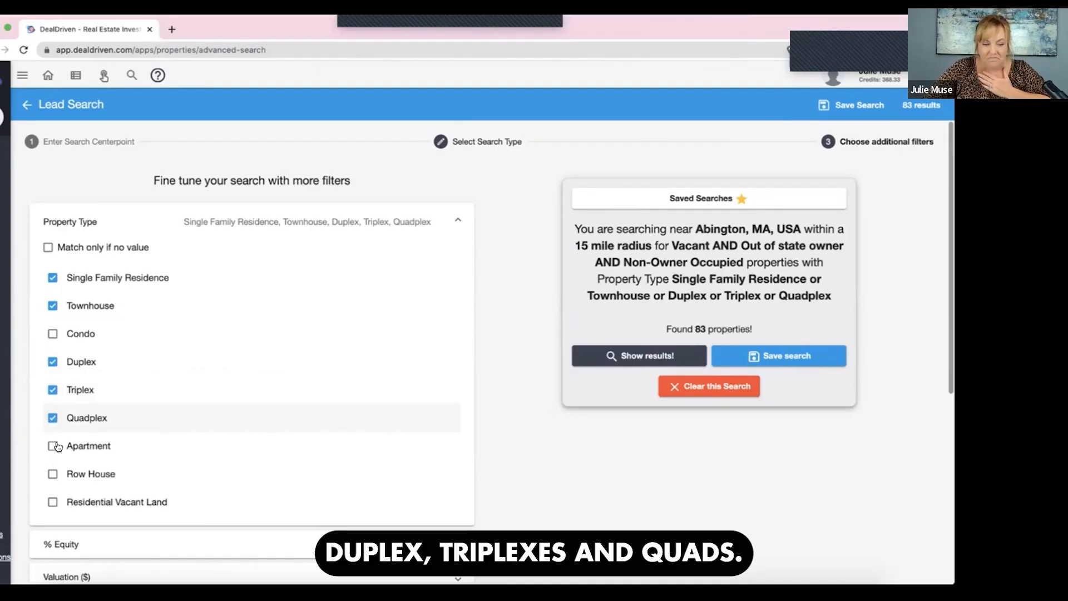
left_click(63, 477)
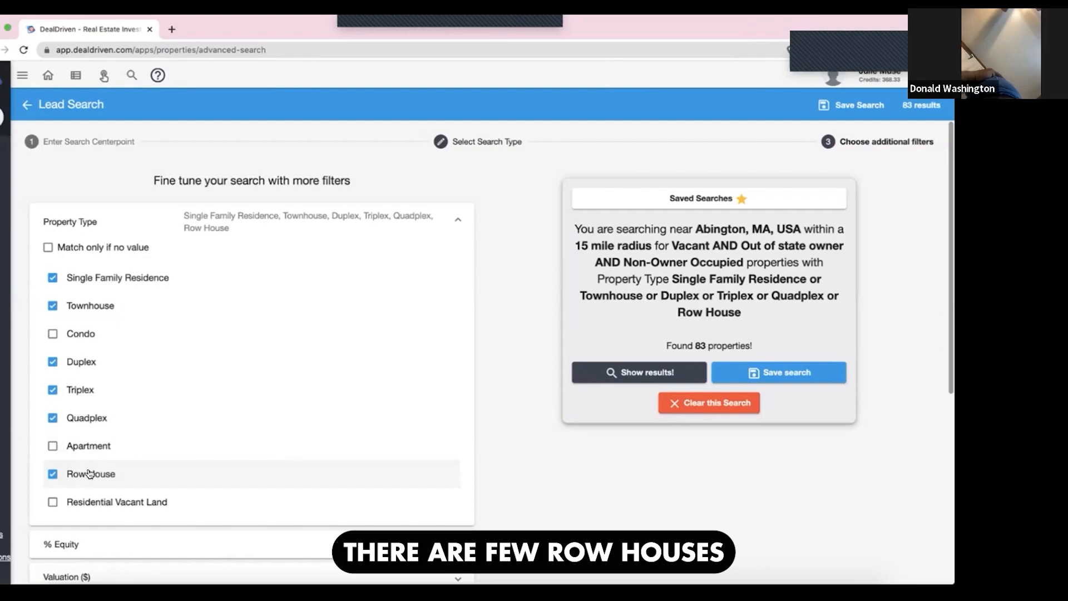
- Set the equity filter to at least 35% and show the matching properties
scroll(88, 473, "down", 1)
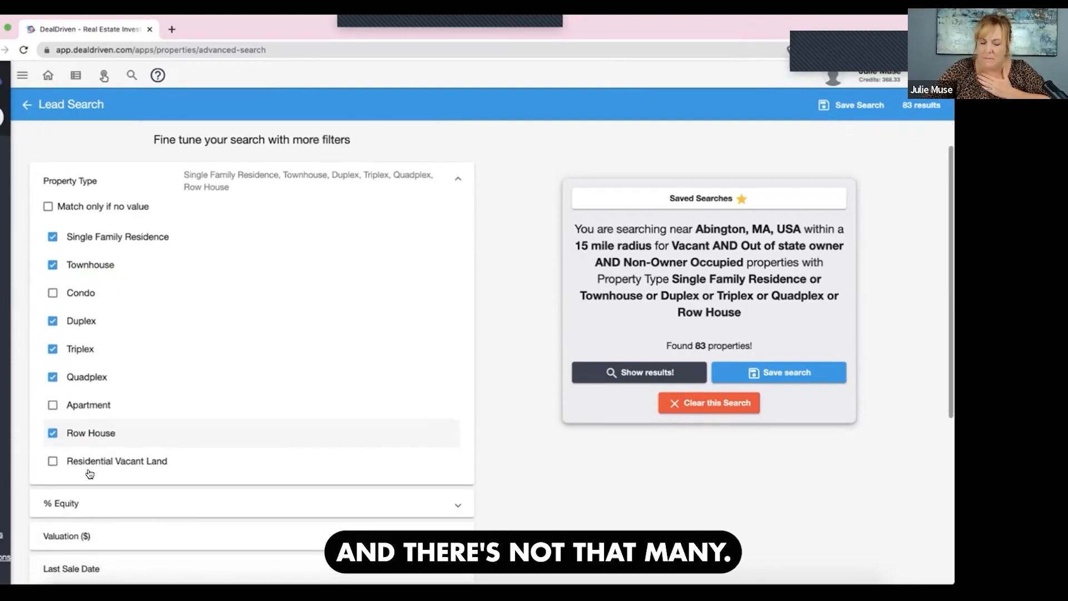
left_click(133, 505)
scroll(133, 505, "down", 3)
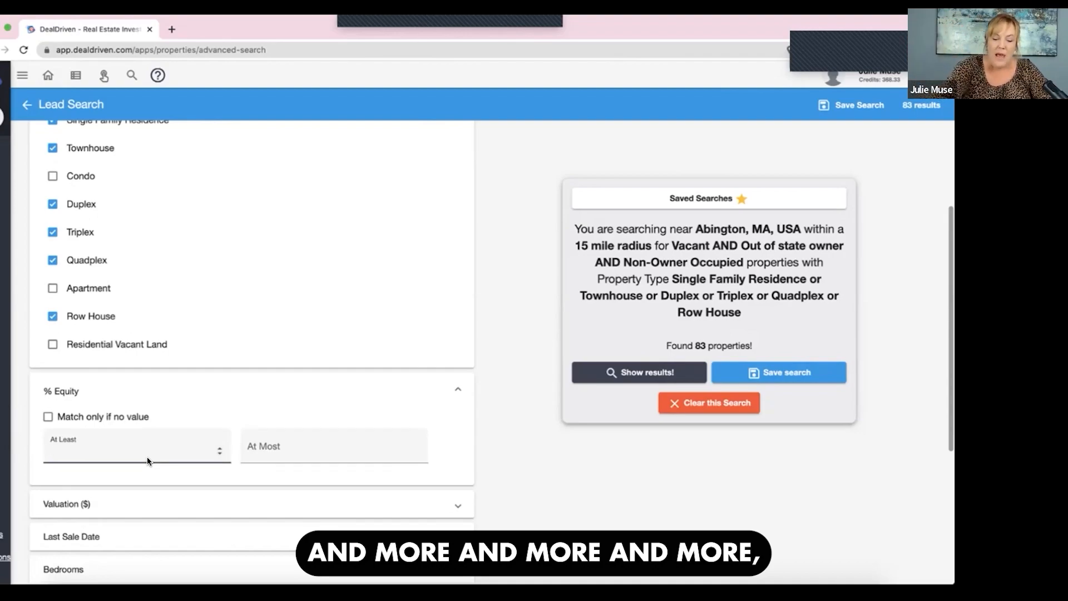
type("35")
key("Tab")
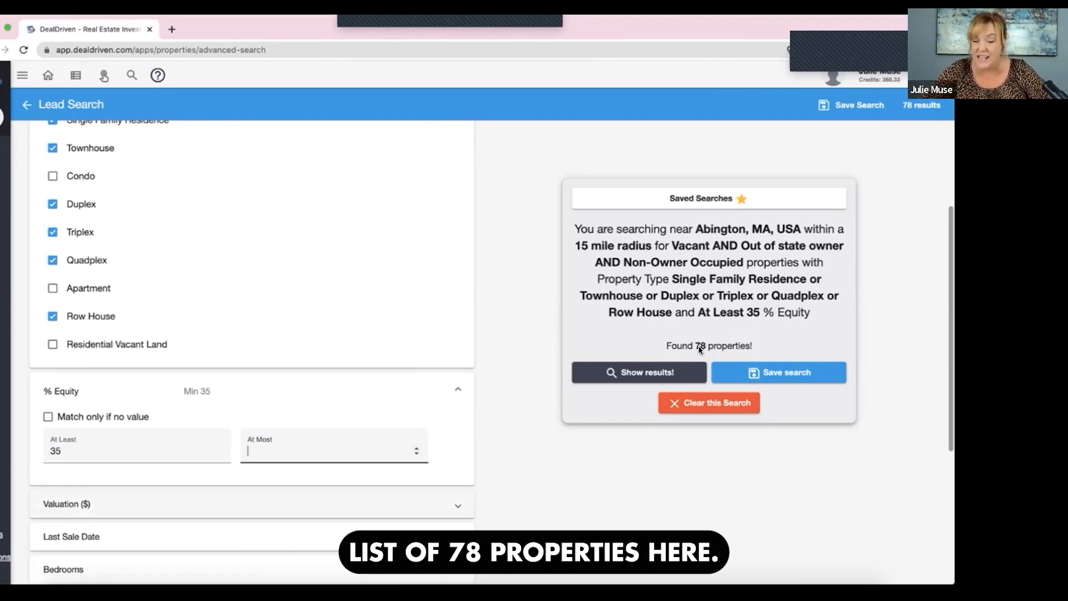
left_click_drag(751, 345, 663, 346)
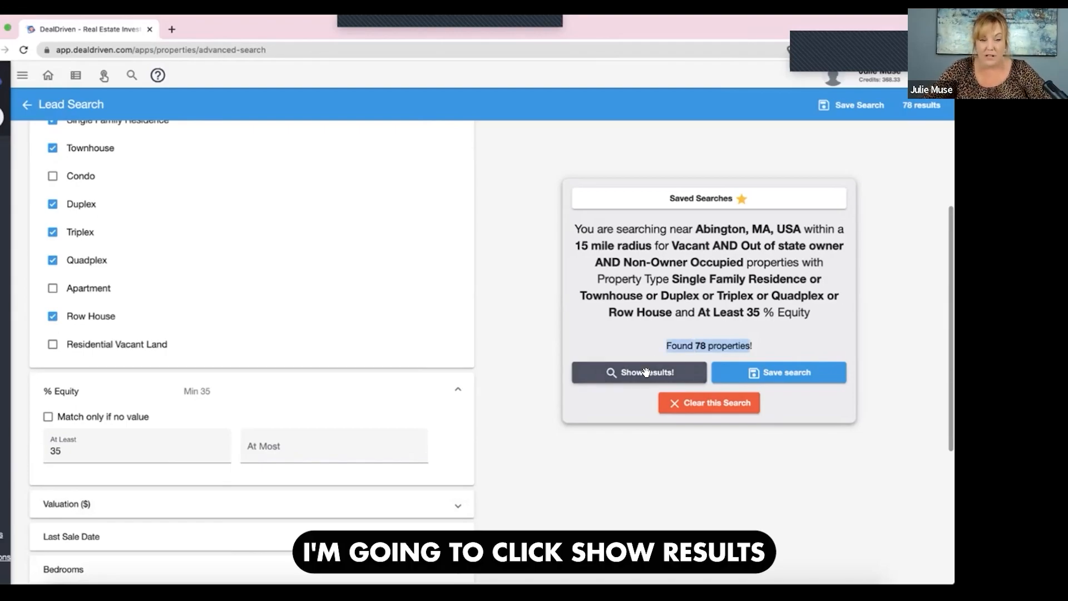
left_click(648, 373)
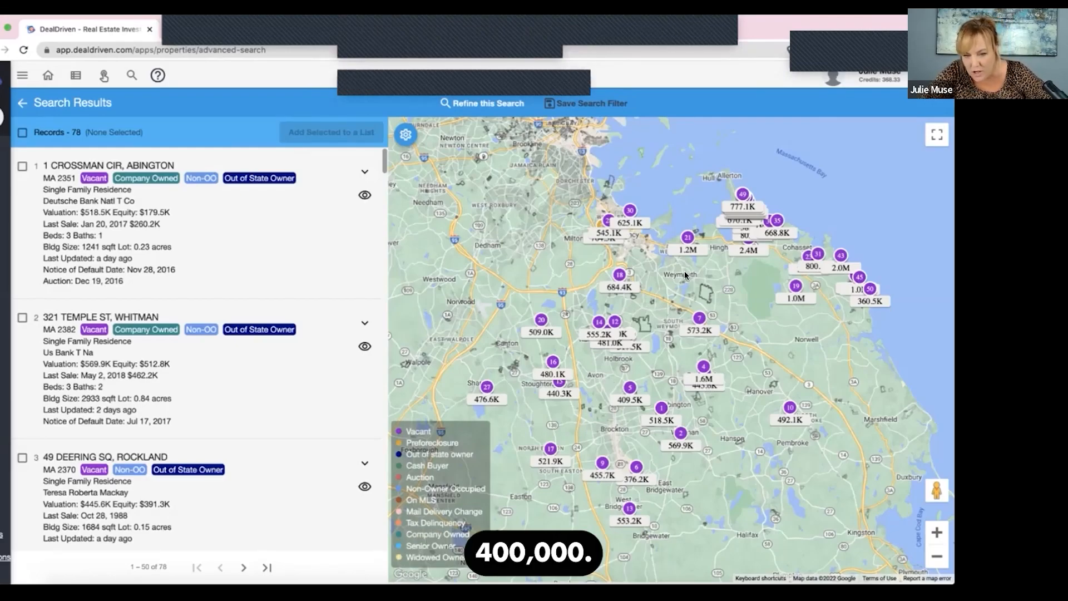
- Examine the locations and prices of the found properties on the map, especially along the coast around Hull, Hingham and Cohasset
left_click(937, 532)
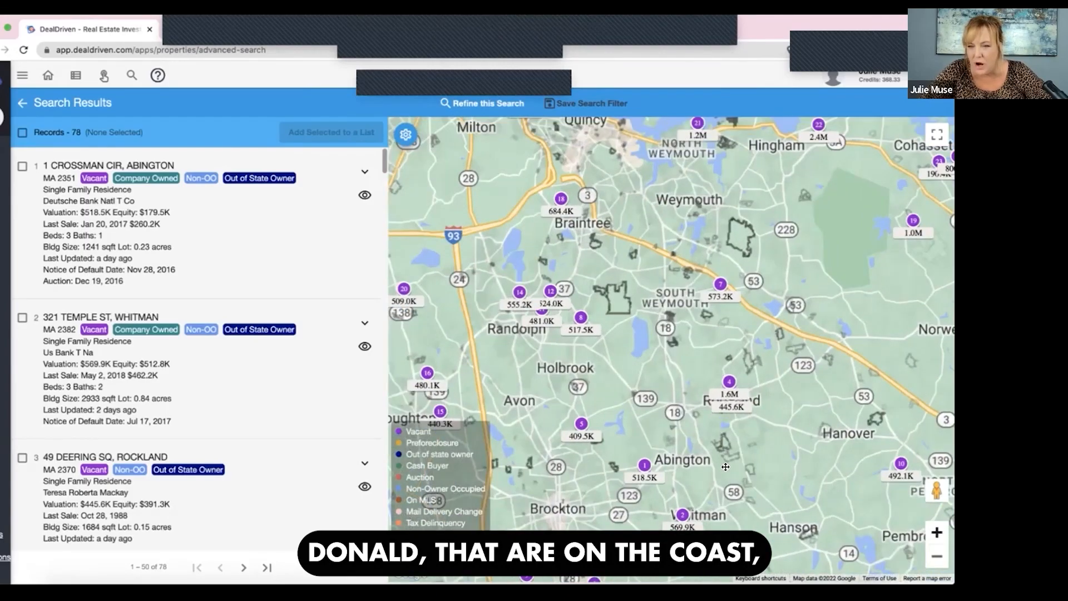
left_click(937, 532)
left_click_drag(835, 429, 607, 510)
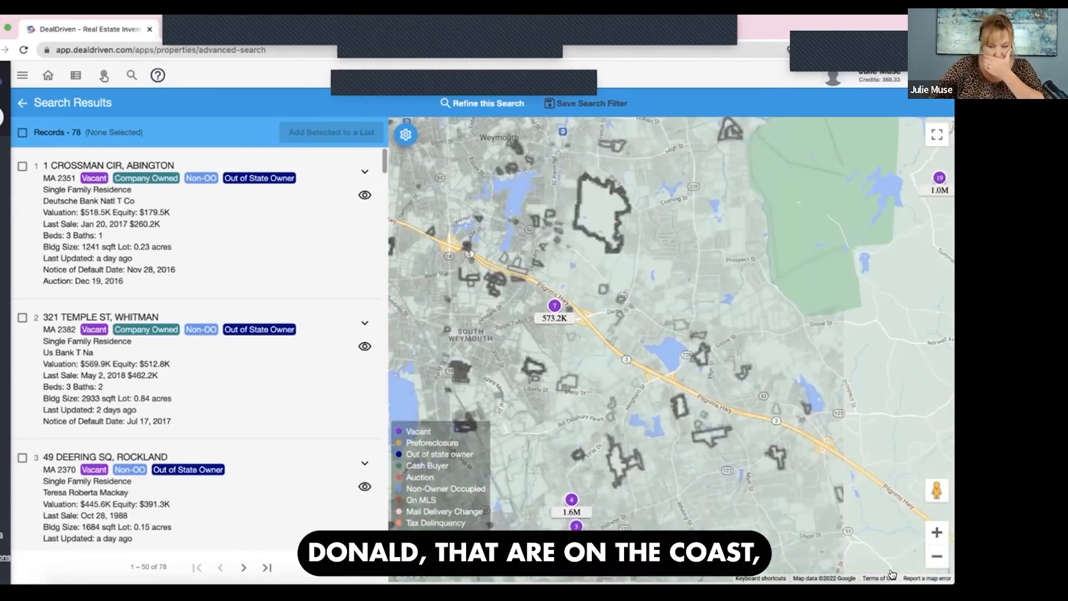
left_click(937, 555)
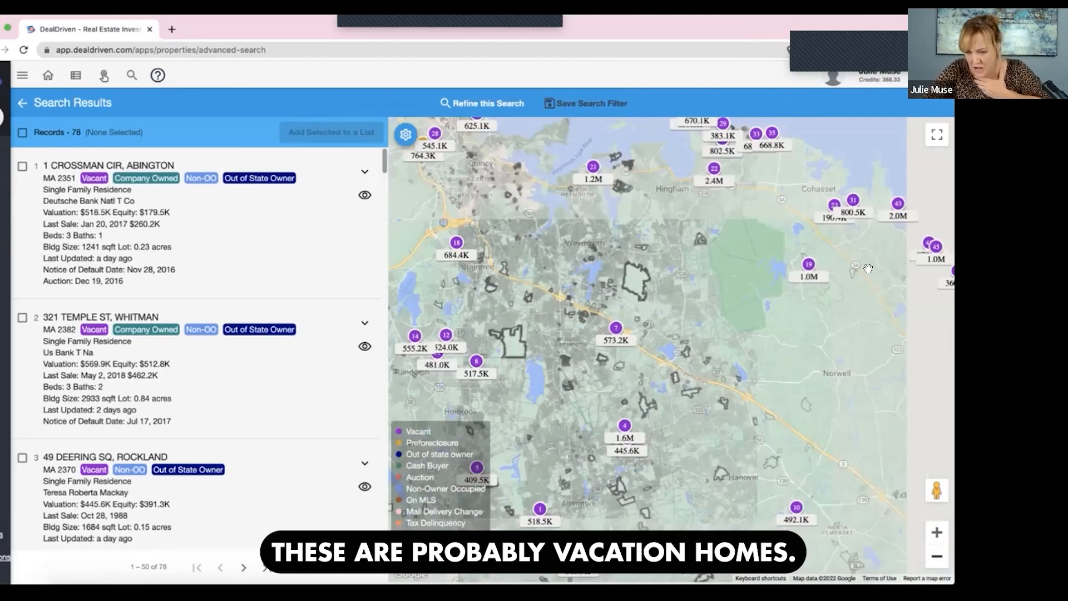
left_click_drag(868, 269, 732, 304)
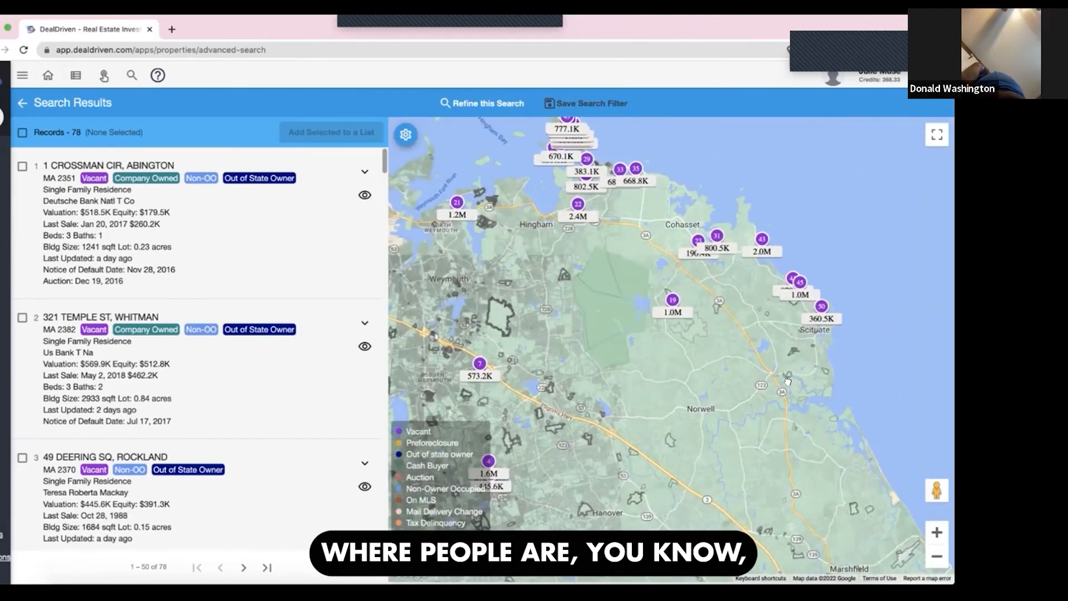
left_click_drag(787, 381, 842, 504)
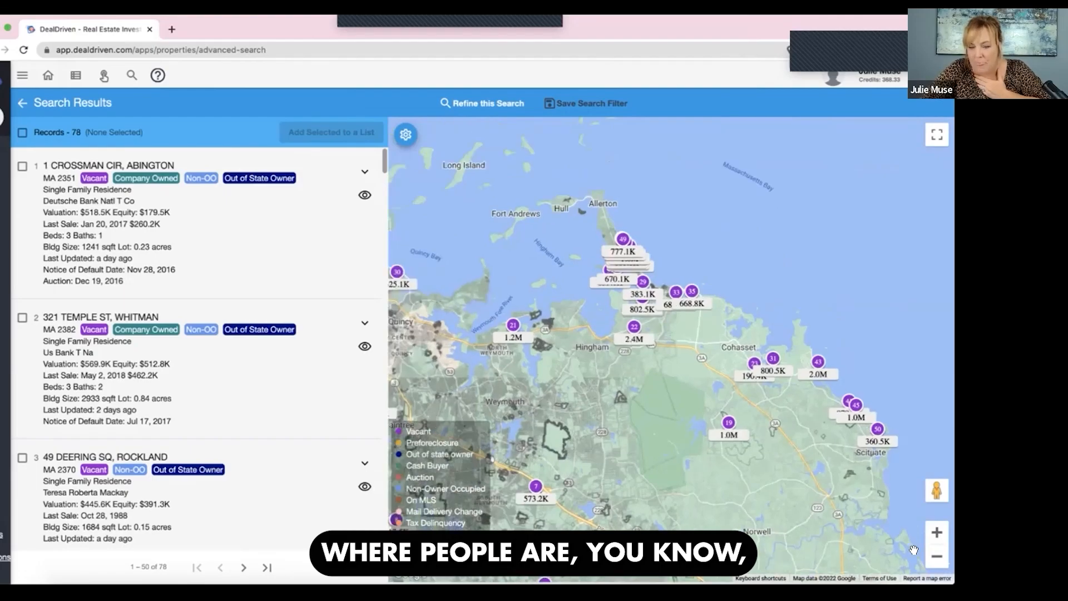
left_click(938, 531)
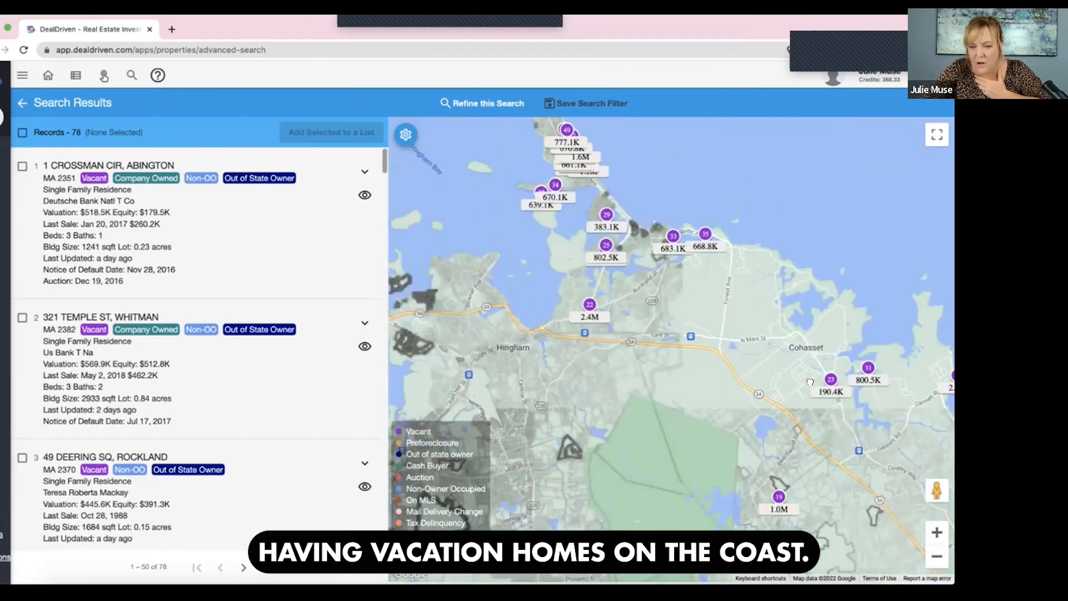
left_click_drag(555, 119, 632, 207)
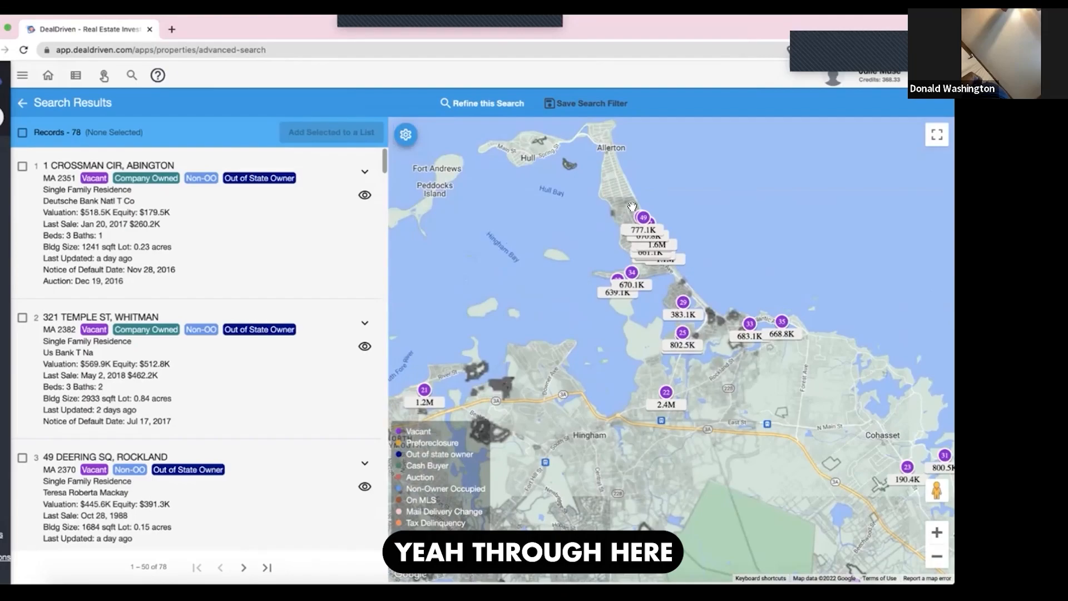
left_click_drag(798, 336, 735, 239)
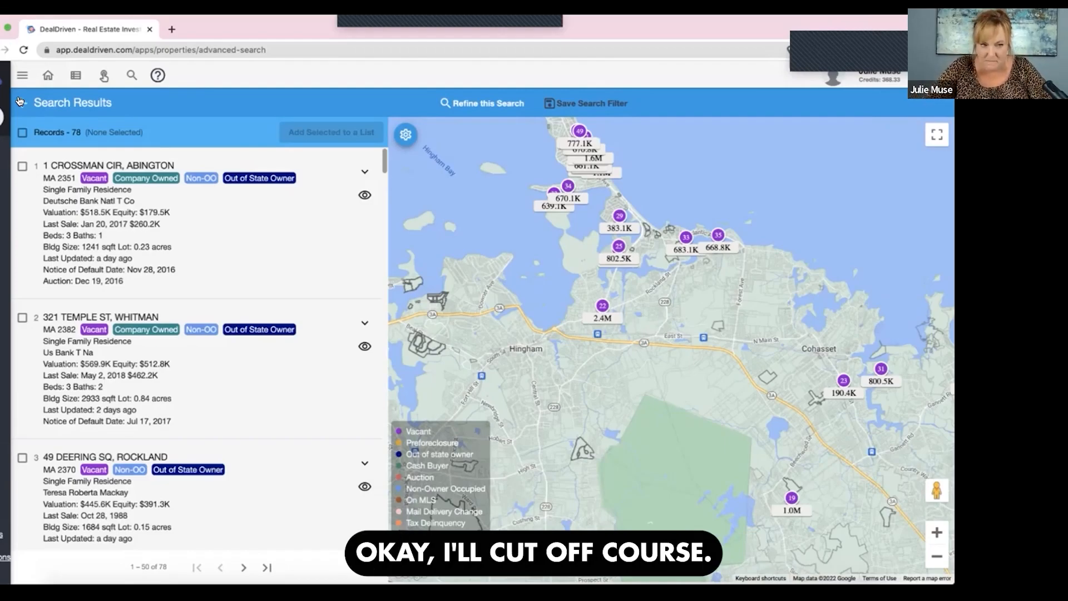
- Review the search filters, show the results again and check the property price ranges across the map
left_click(19, 103)
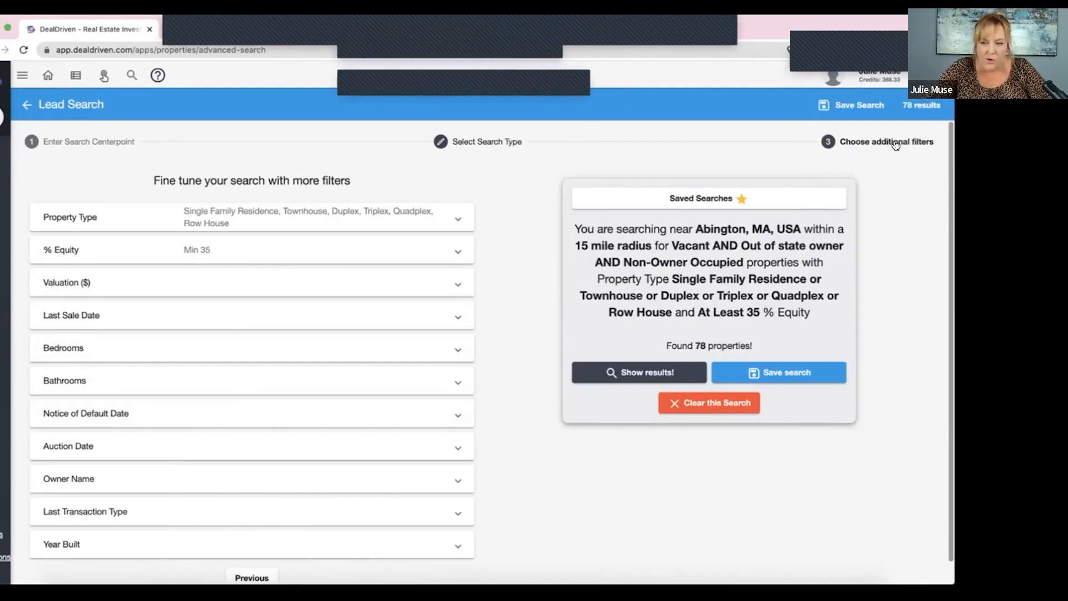
left_click(639, 372)
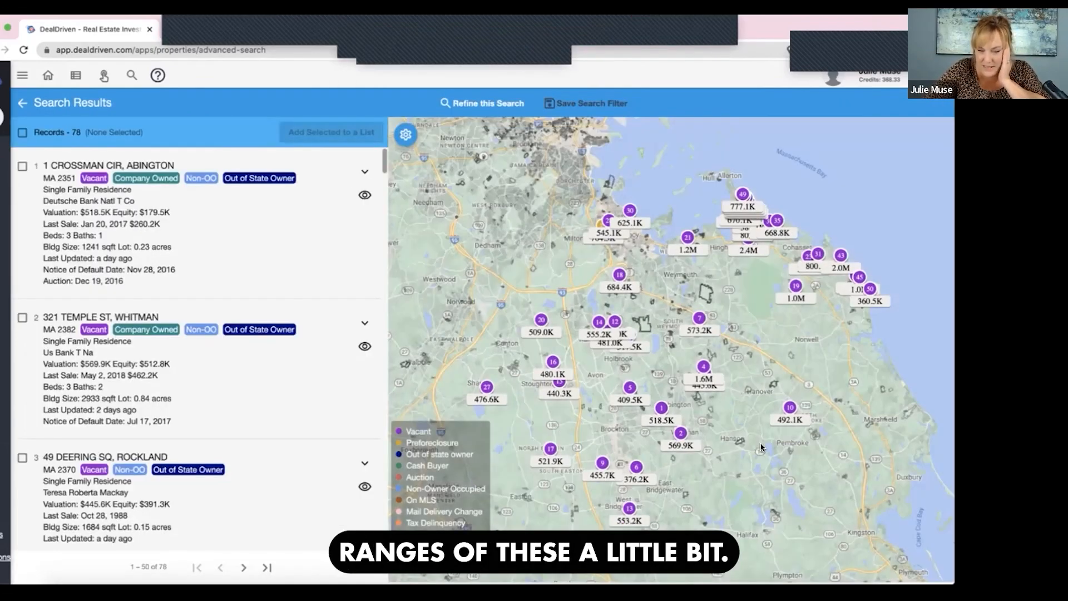
left_click_drag(722, 431, 765, 434)
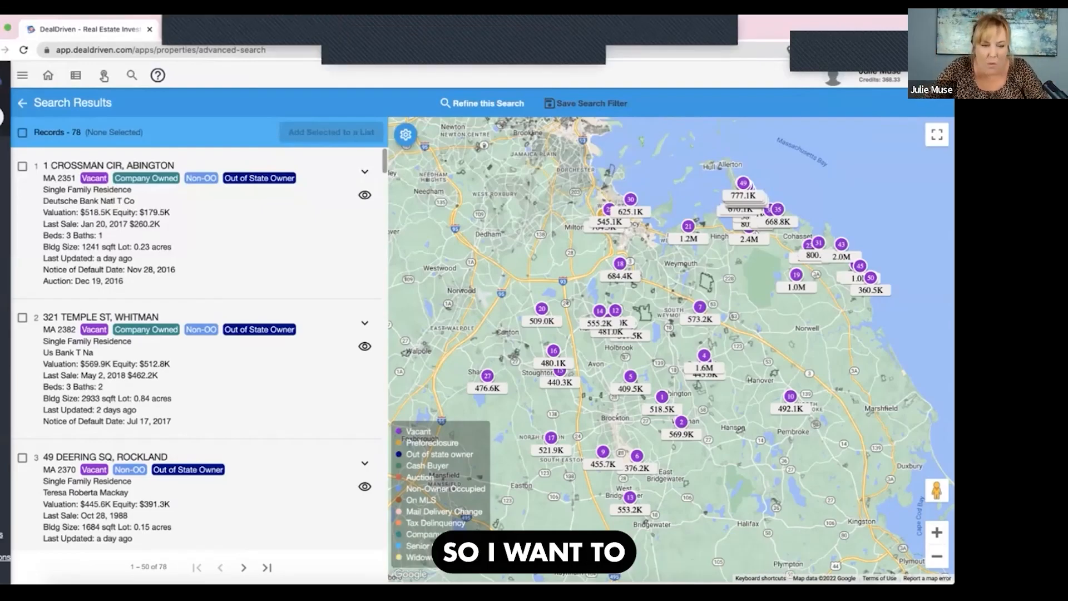
- Limit the search to properties with a valuation of at most 700000 and show the matching results
left_click(23, 103)
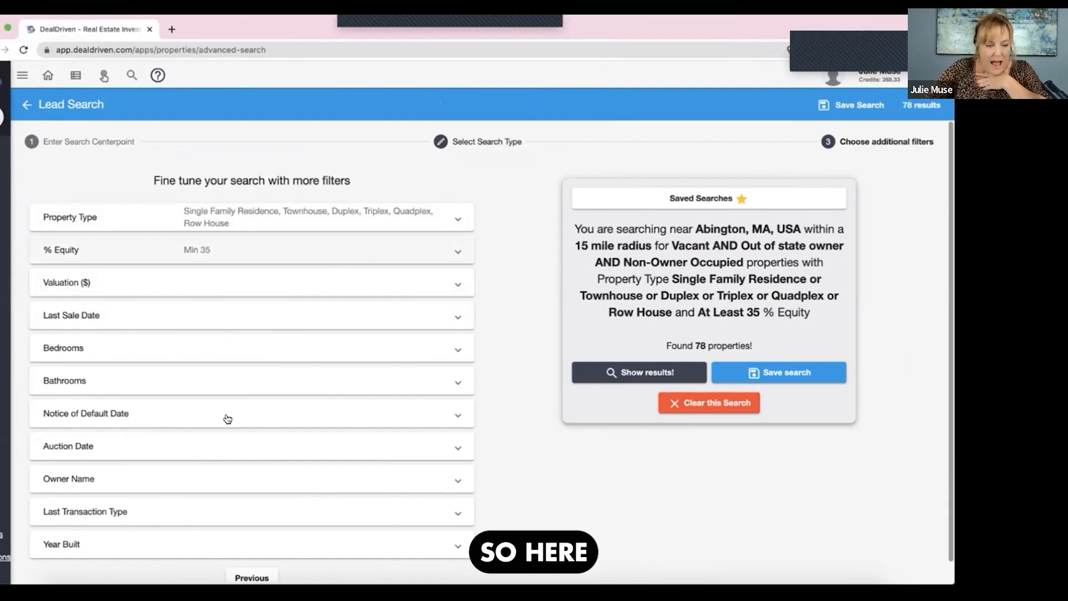
scroll(228, 419, "down", 1)
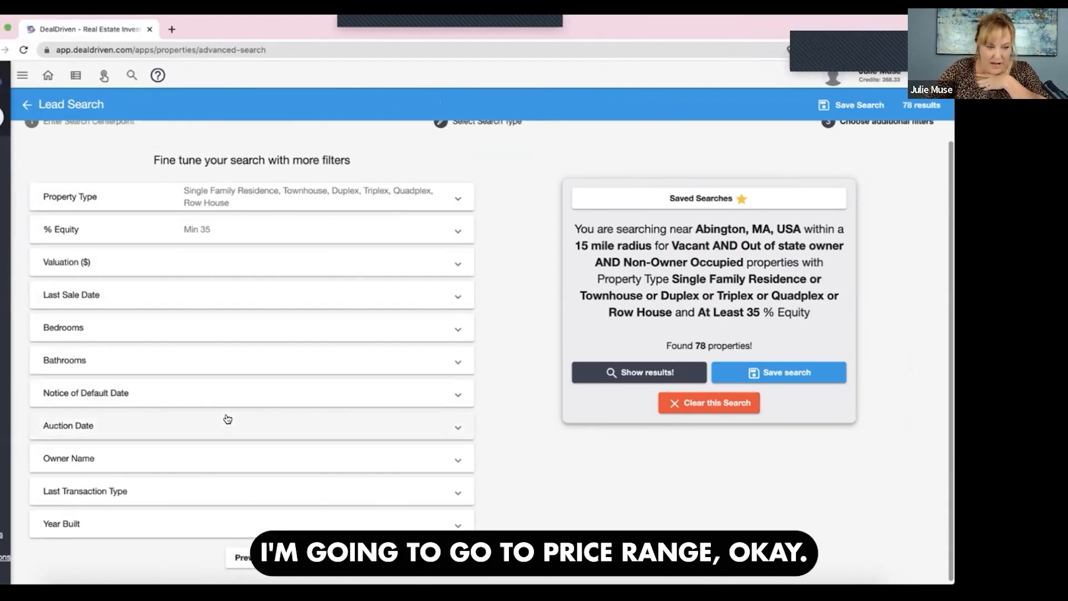
left_click(294, 267)
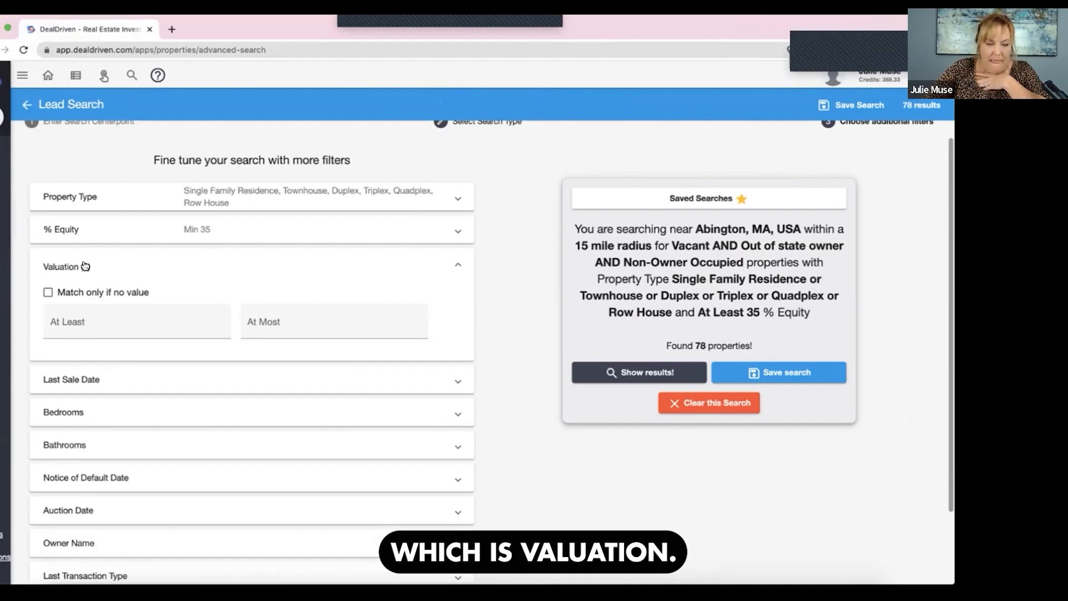
left_click(278, 325)
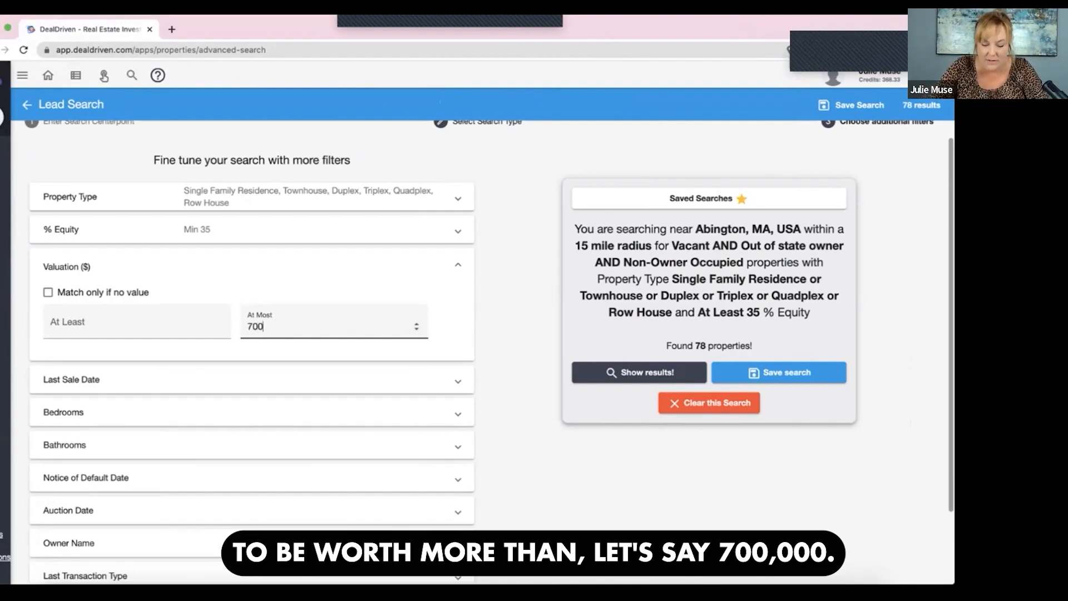
type("700000")
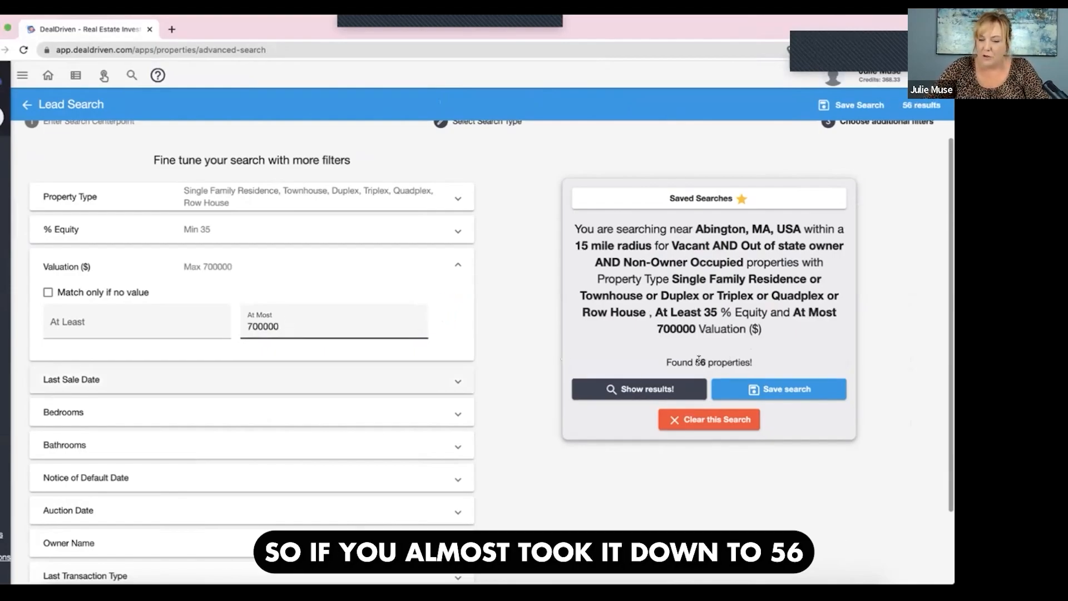
left_click(699, 363)
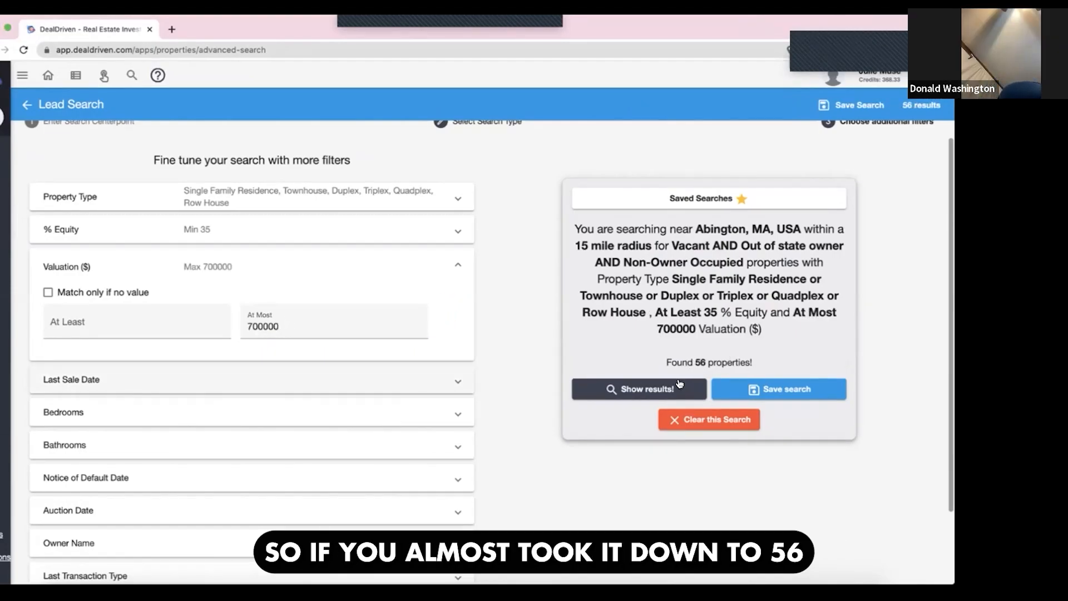
left_click(680, 384)
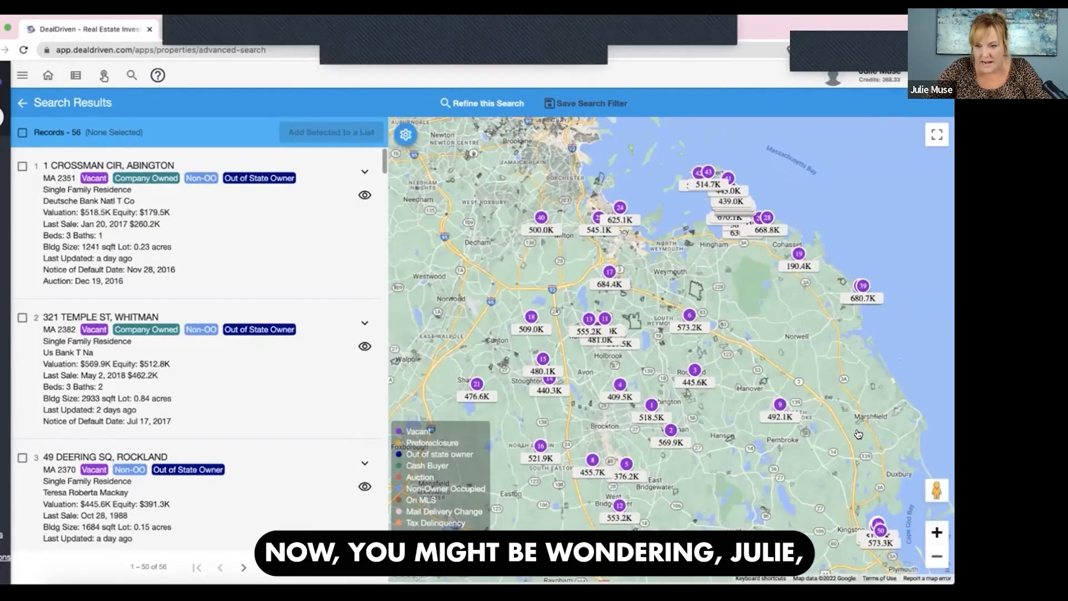
- Examine the prices of the filtered properties on the map along the Hull peninsula and the nearby coast
left_click(938, 532)
left_click_drag(807, 273, 694, 503)
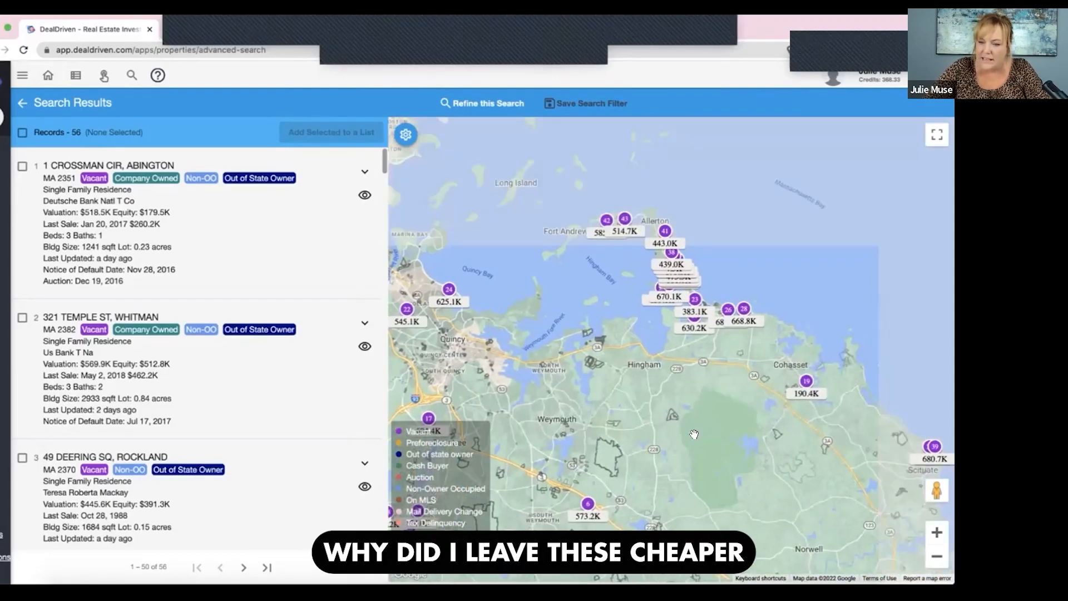
left_click(938, 533)
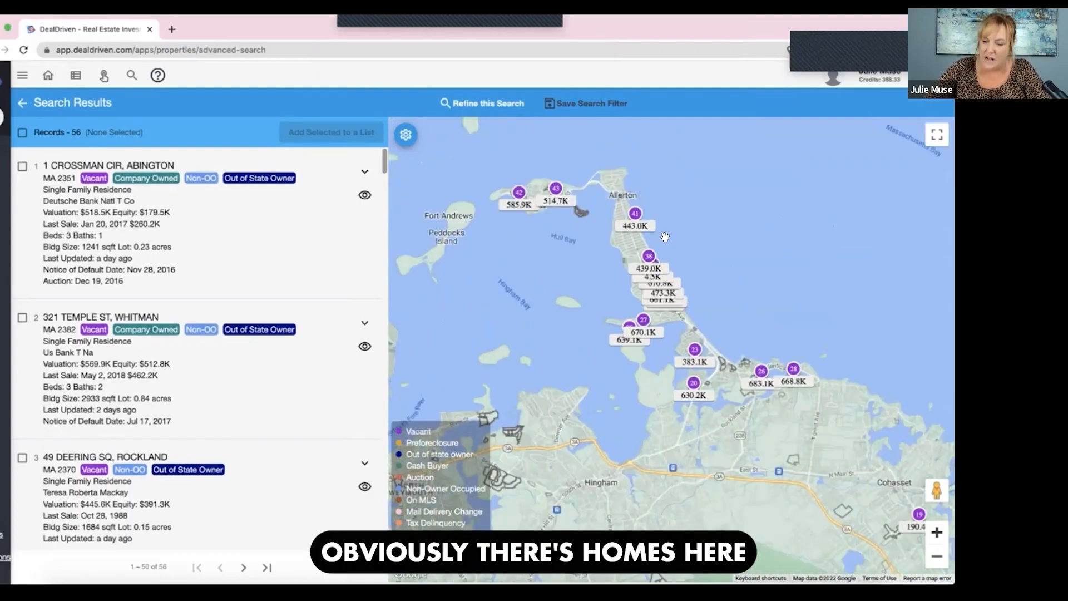
left_click(939, 535)
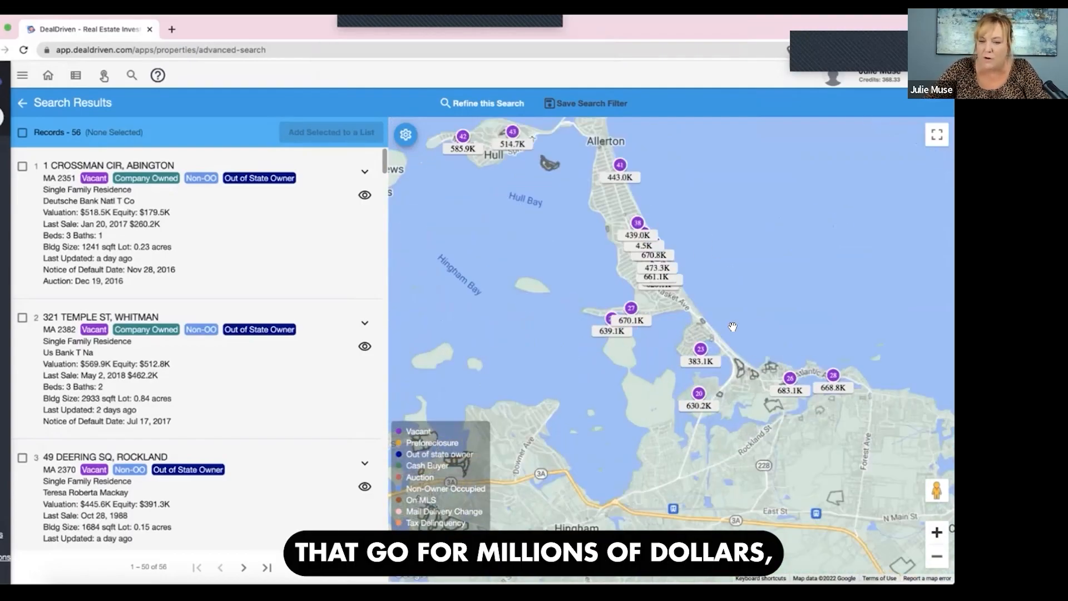
left_click_drag(685, 228, 718, 309)
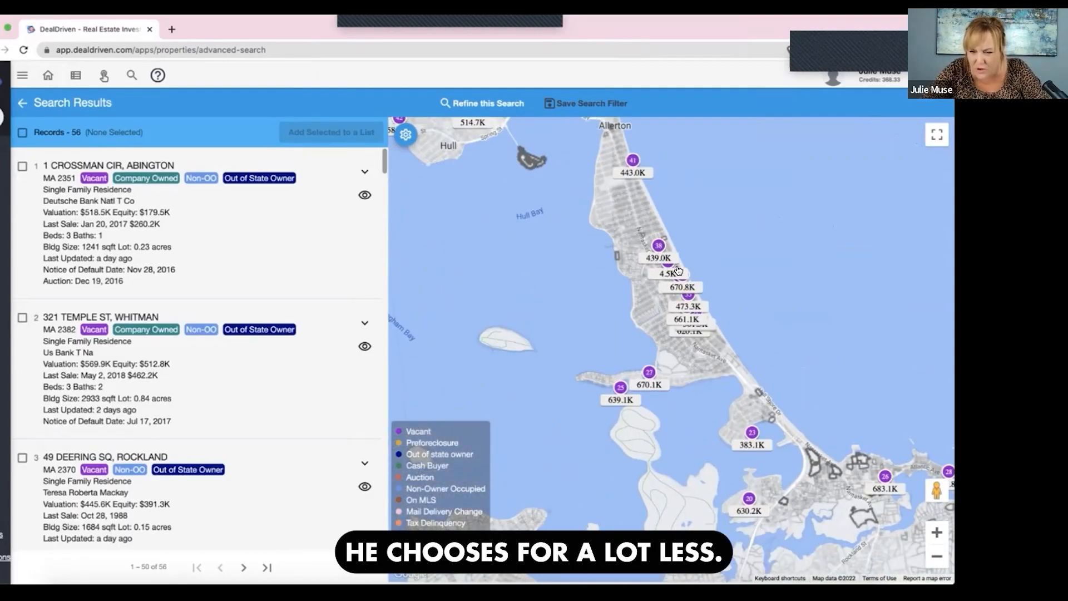
left_click(937, 556)
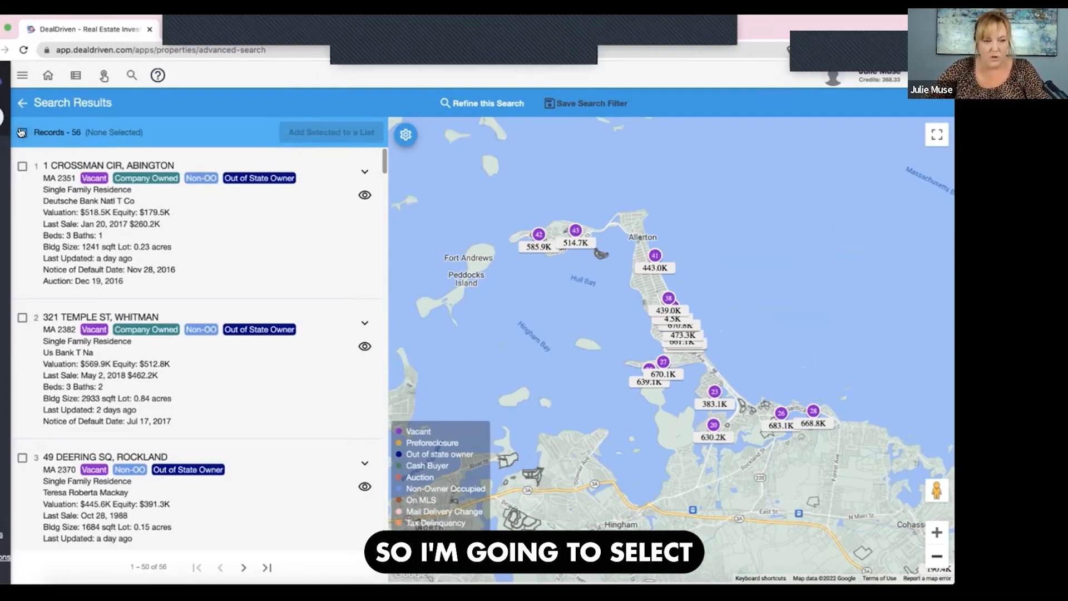
- Select all found records and add them to a new list named vacnonosabington
left_click(20, 132)
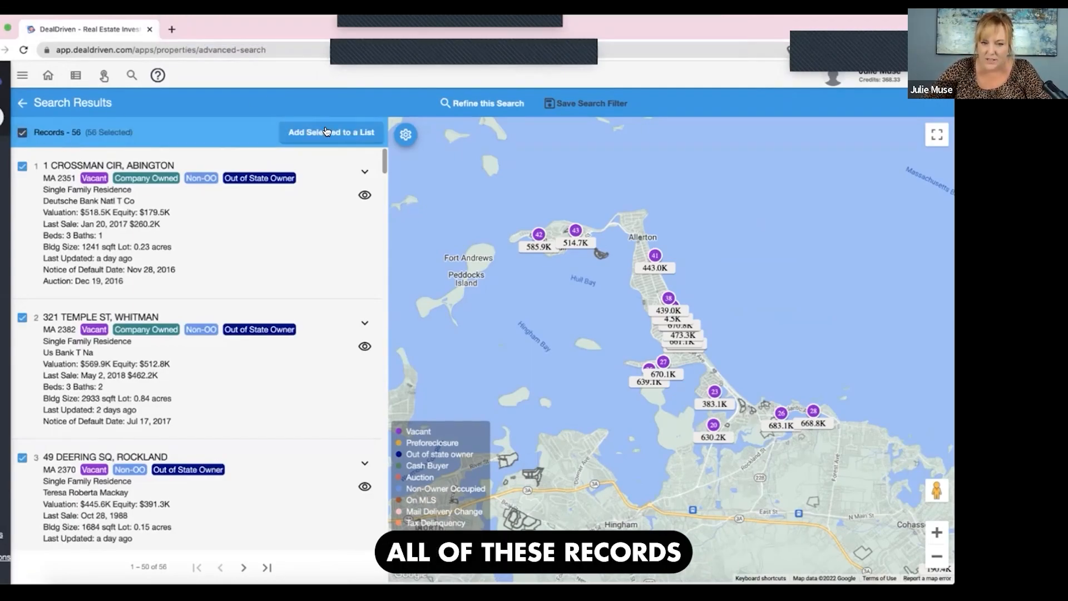
left_click(326, 132)
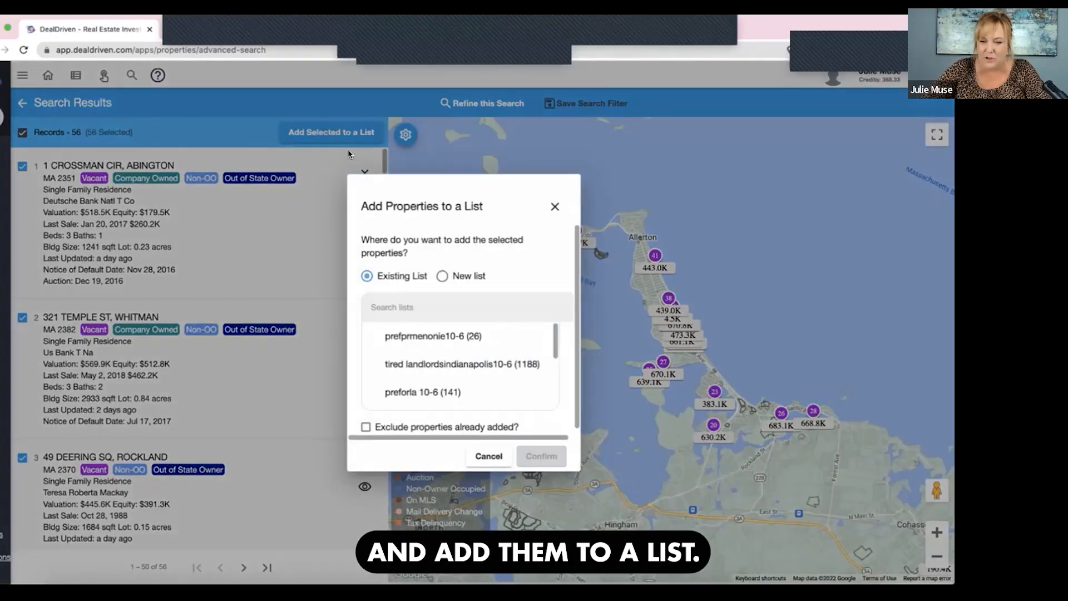
left_click(441, 277)
left_click(409, 356)
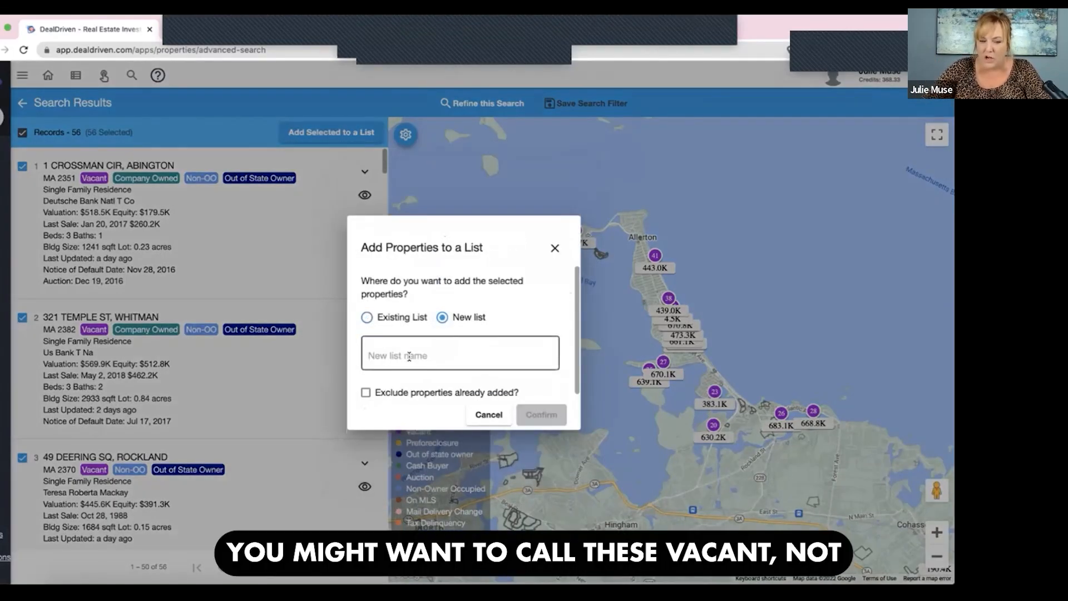
type("vqca")
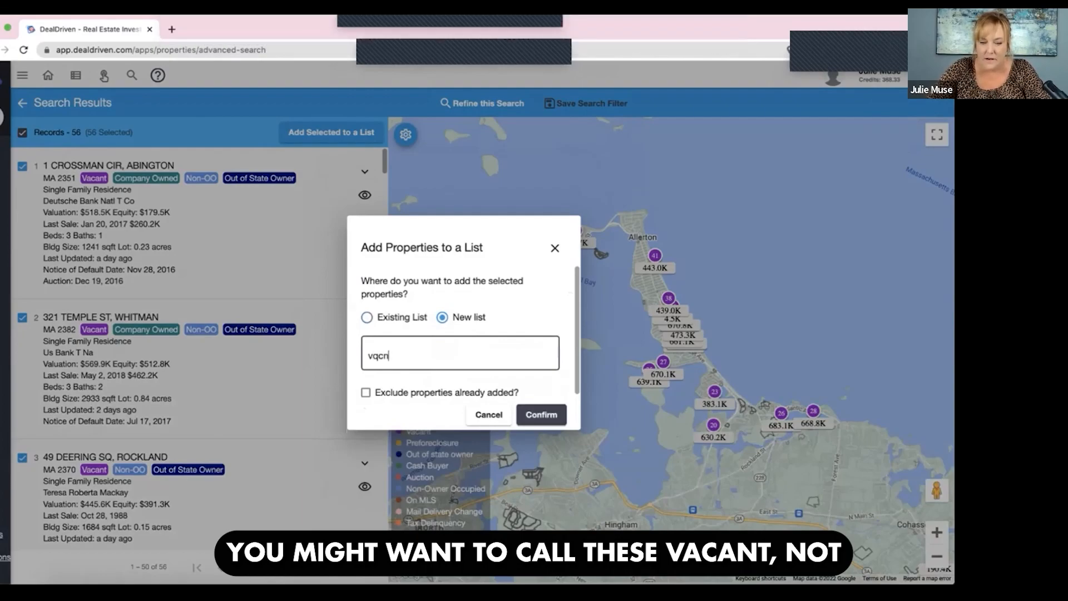
key("BackSpace")
key("BackSpace")
key("BackSpace")
type("a")
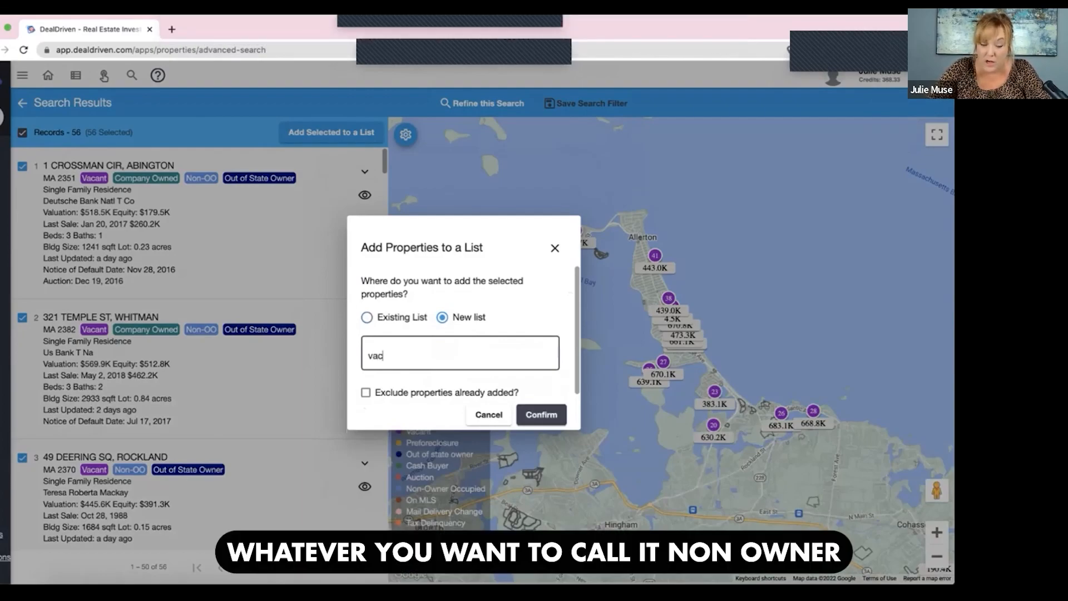
type("cnon")
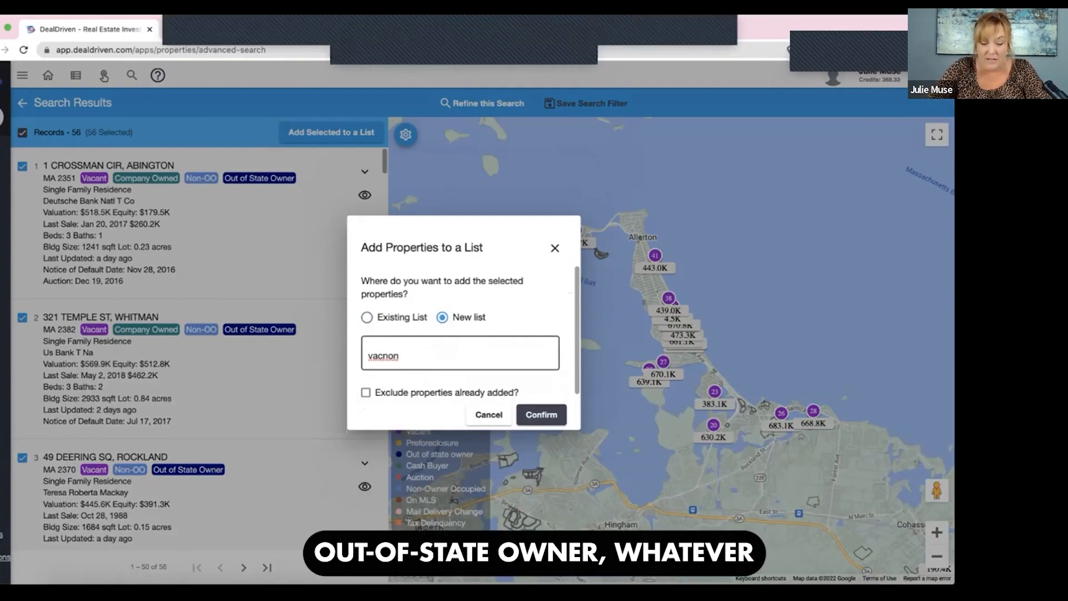
type("os")
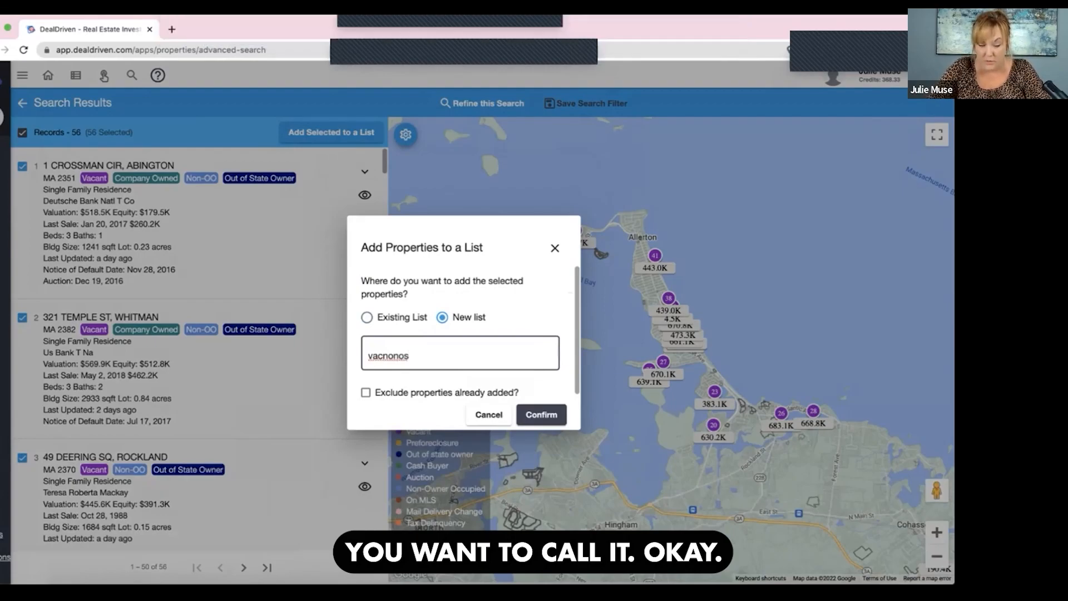
type("abington")
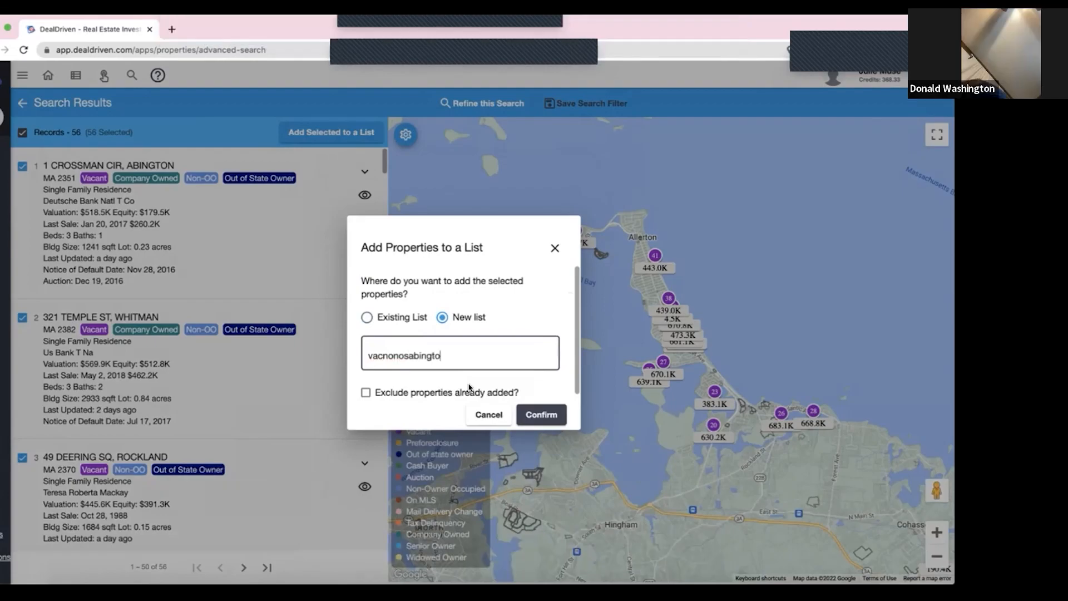
left_click(550, 413)
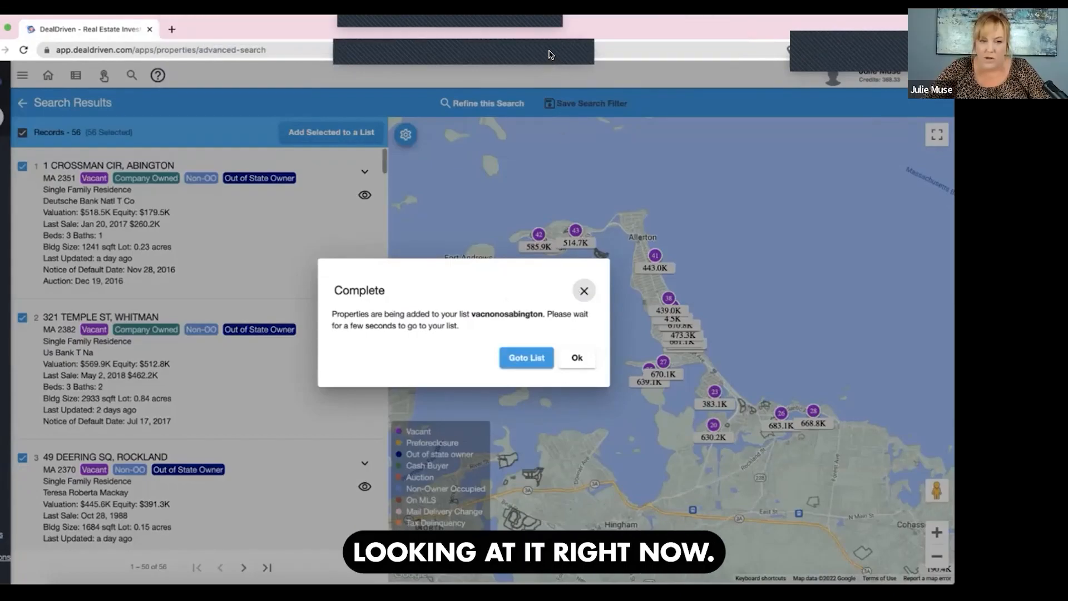
- Go to the vacnonosabington list and open the details of the Cedar Ln property in Kingston
left_click(525, 359)
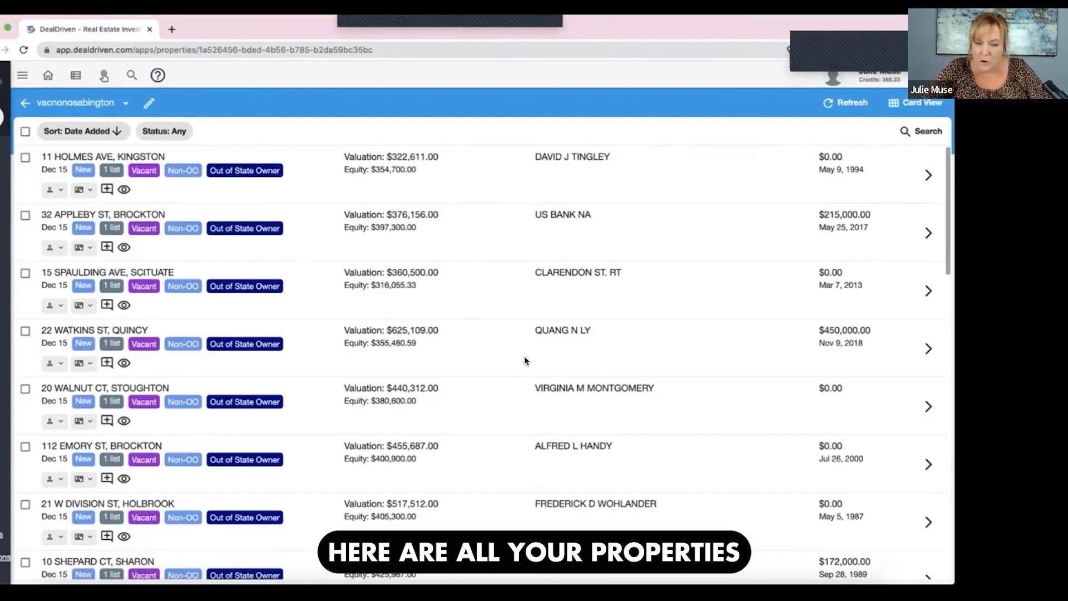
scroll(524, 357, "down", 1)
scroll(525, 361, "down", 10)
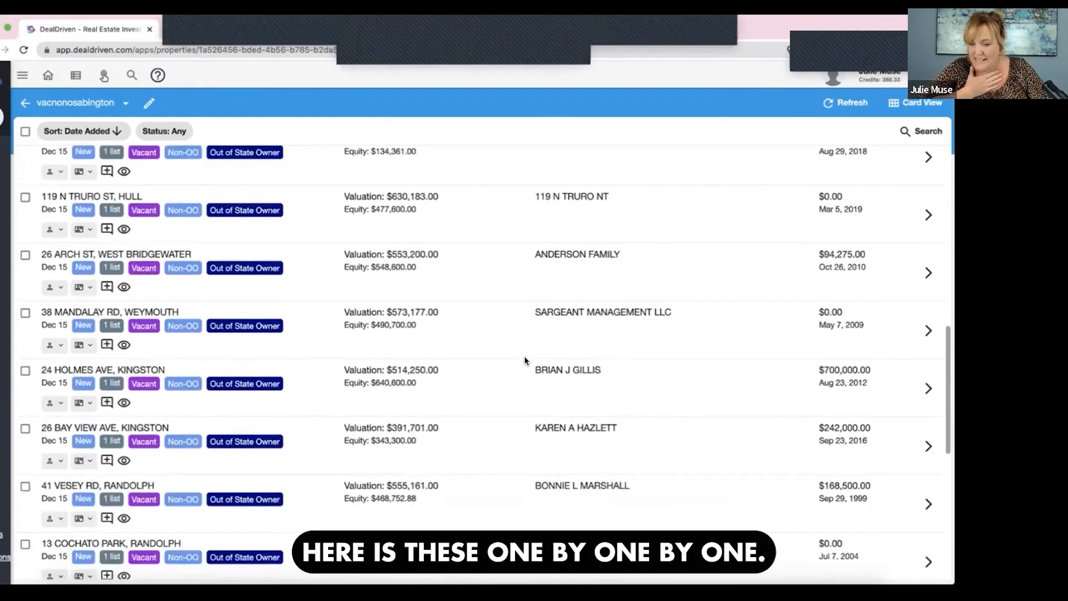
scroll(524, 361, "down", 2)
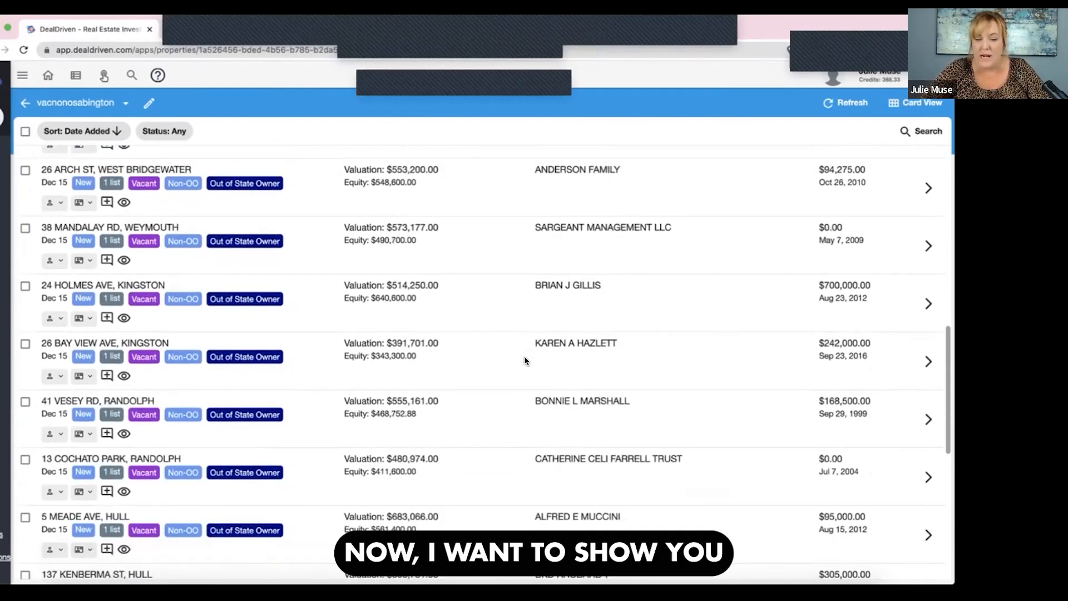
scroll(525, 360, "down", 3)
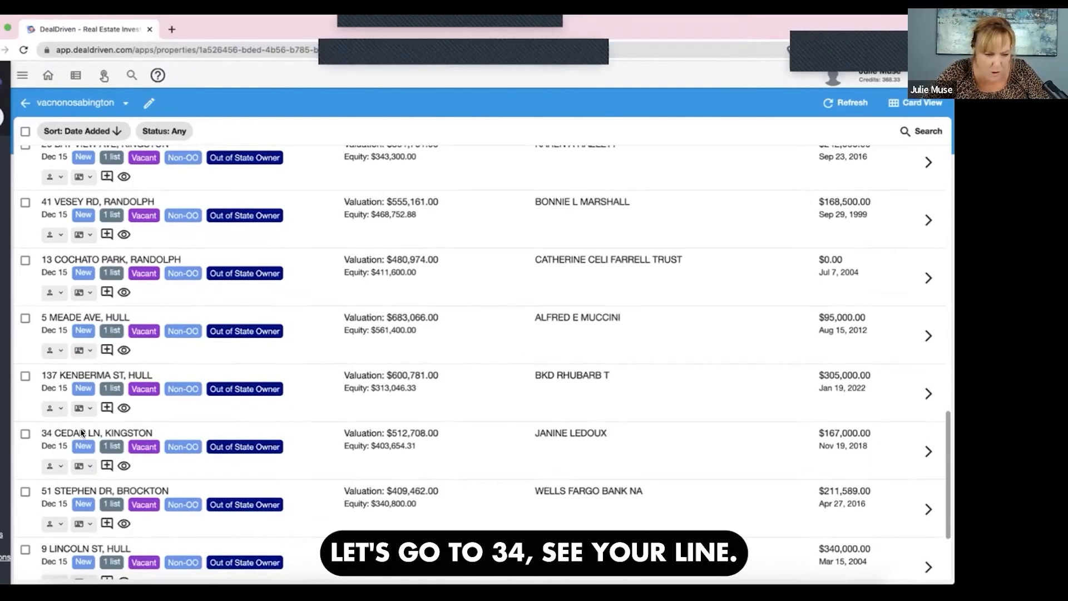
left_click(927, 453)
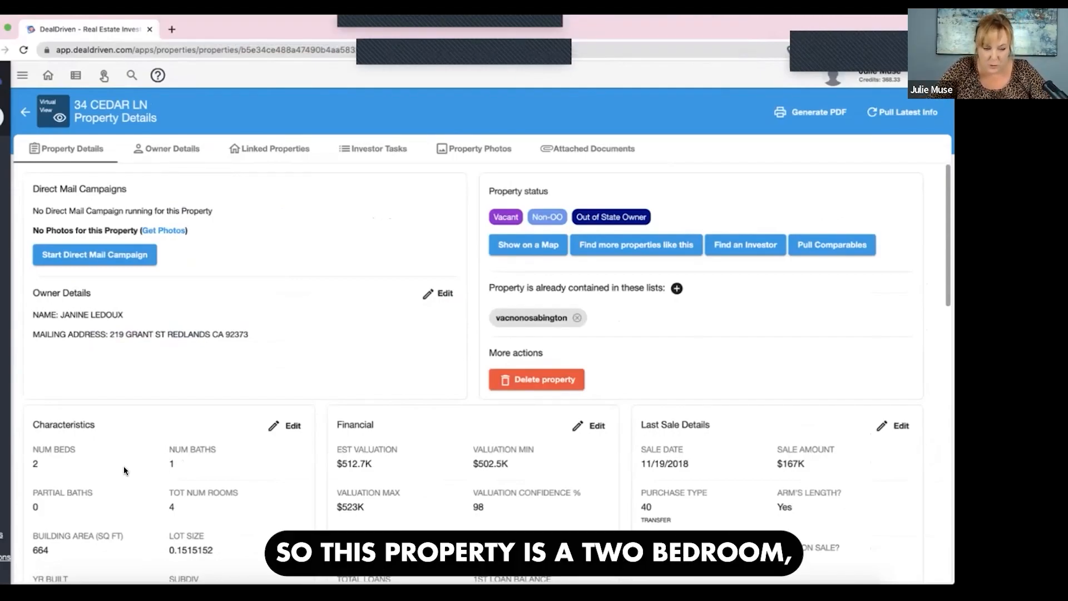
- Review the property's characteristics, owner name and mailing address, last sale details, loan balances and estimated valuation
scroll(101, 479, "down", 2)
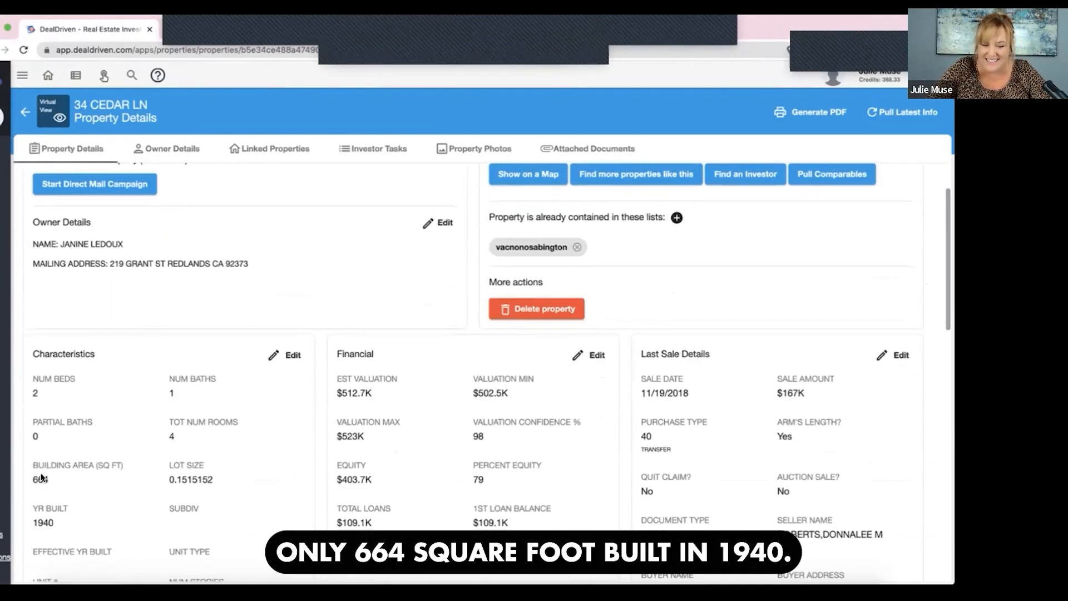
scroll(57, 458, "down", 2)
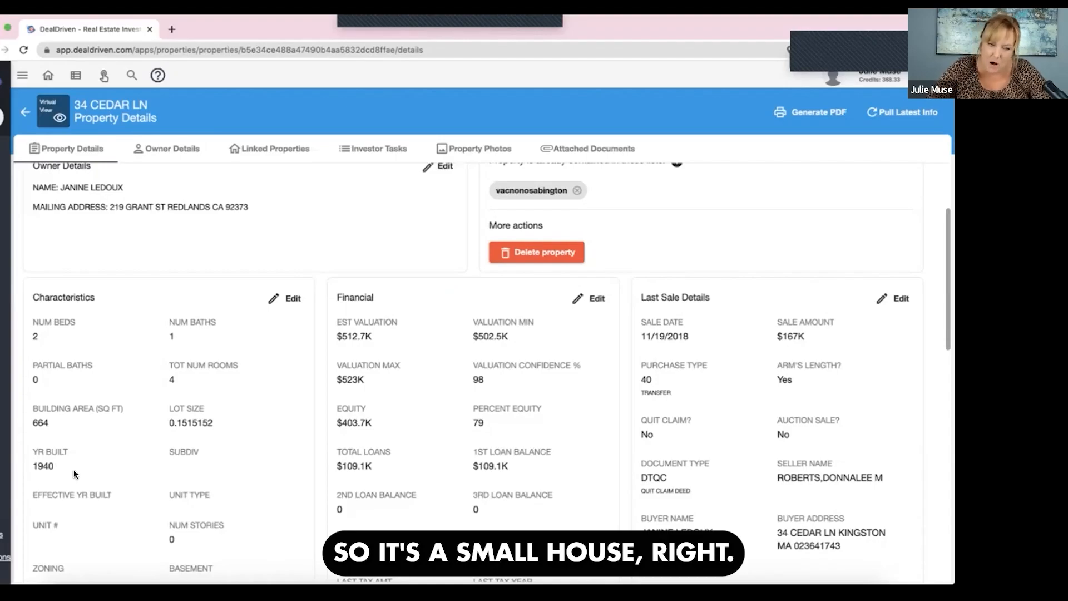
scroll(75, 474, "up", 2)
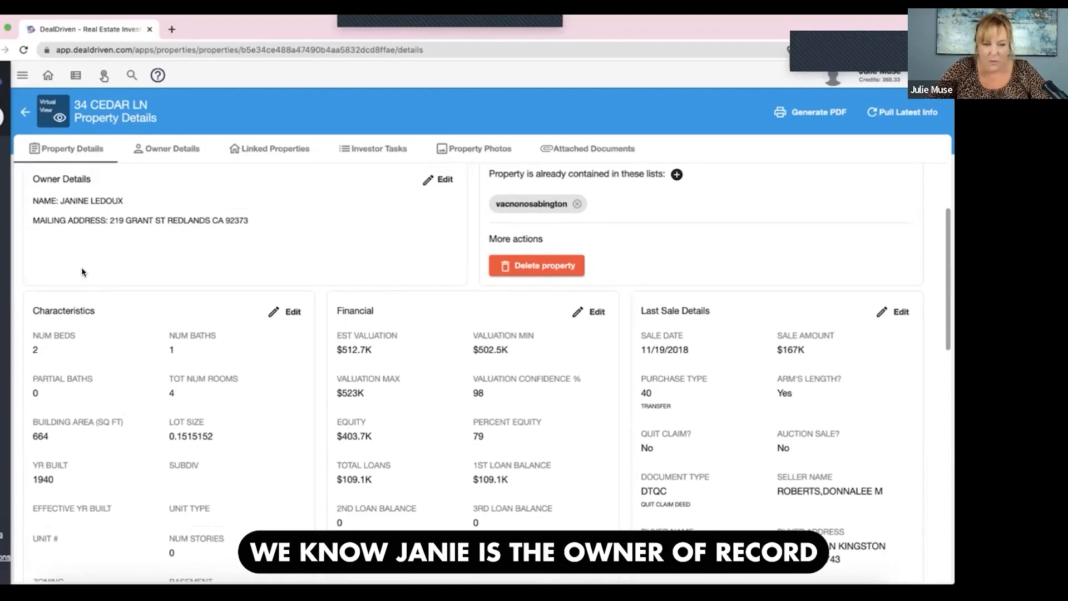
left_click_drag(61, 247, 124, 248)
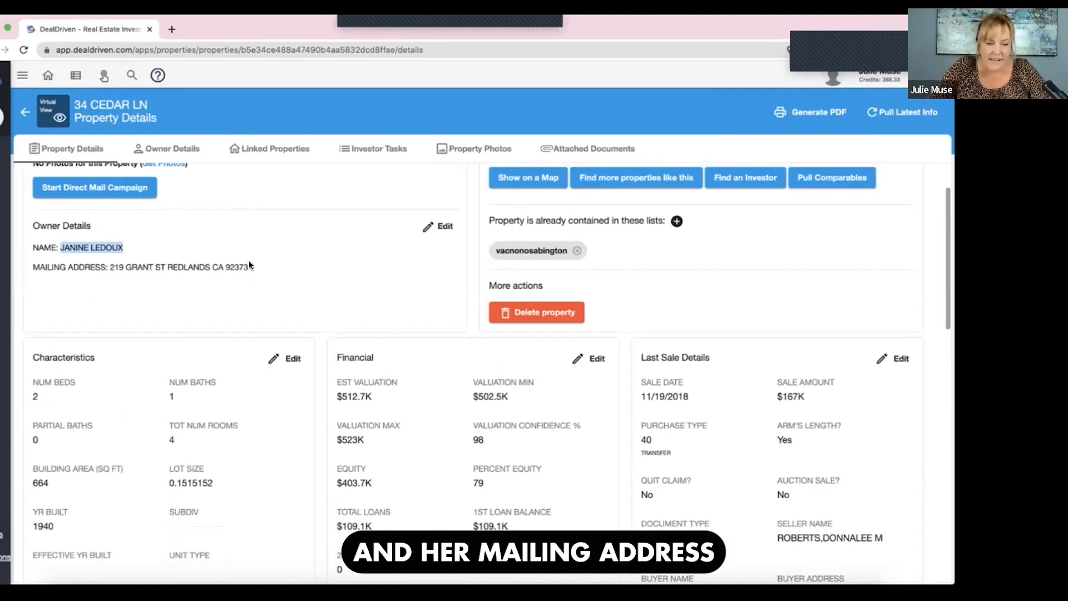
triple_click(131, 261)
left_click_drag(98, 265, 37, 264)
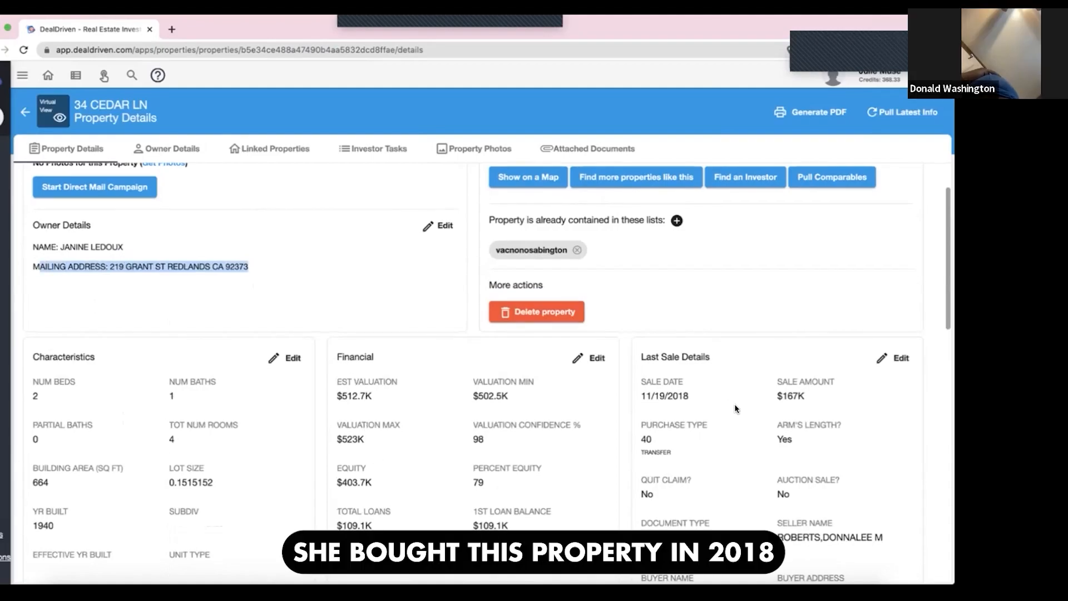
scroll(687, 375, "down", 1)
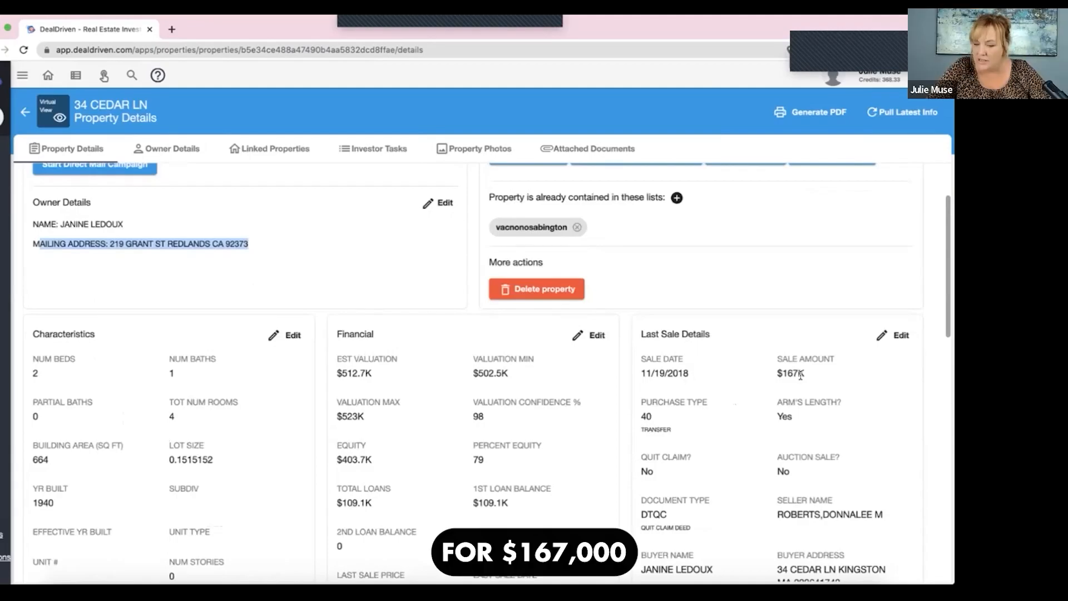
scroll(800, 375, "down", 3)
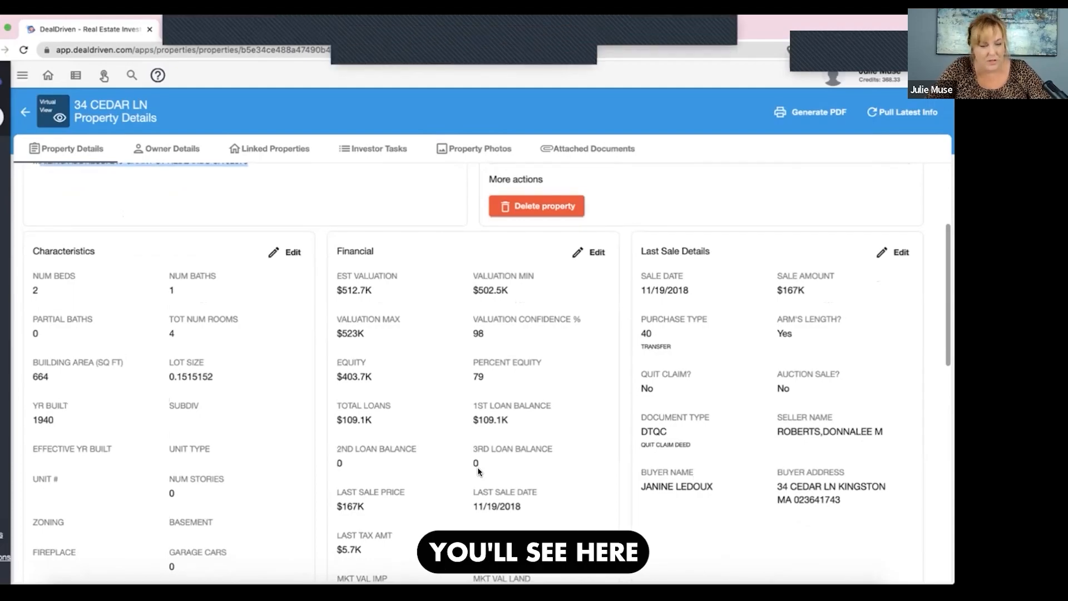
scroll(478, 470, "down", 1)
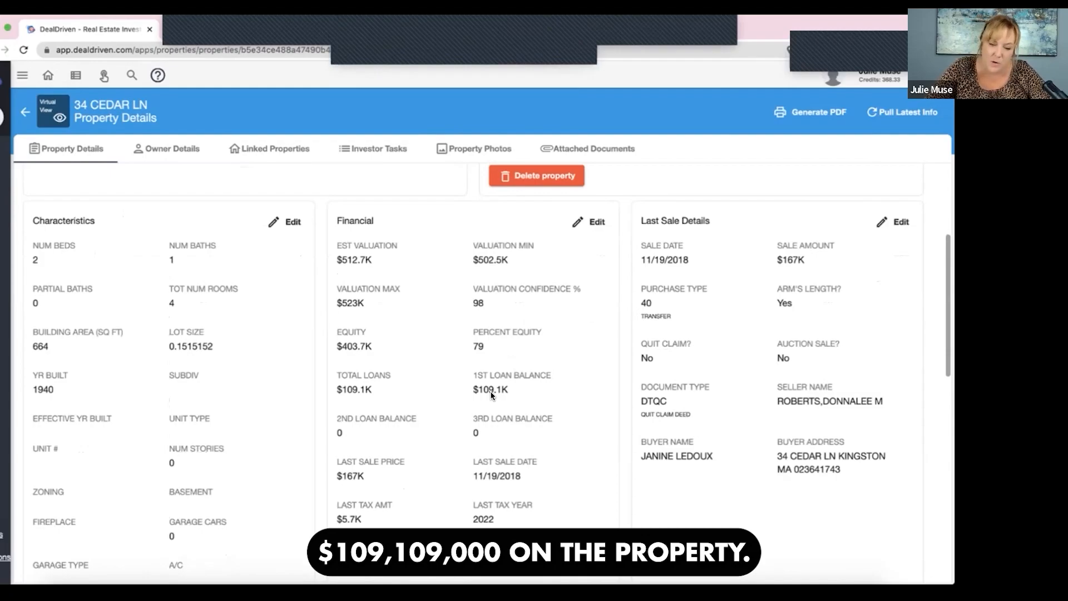
scroll(446, 356, "up", 2)
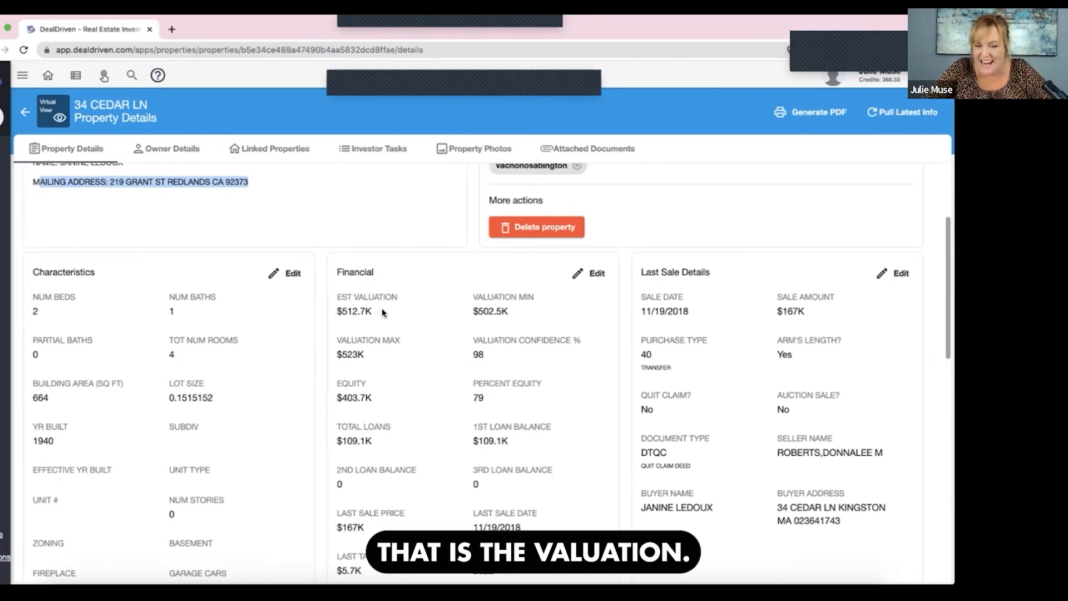
- Review the Cedar Ln property's estimated valuation, valuation range, valuation confidence and assessed value
left_click_drag(397, 296, 322, 292)
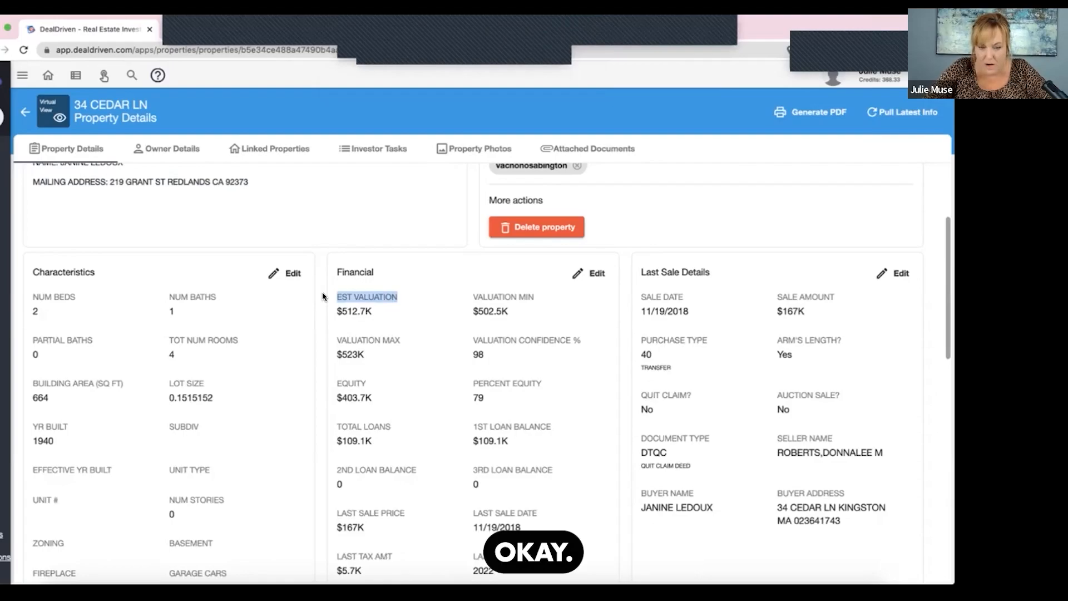
left_click_drag(397, 298, 329, 295)
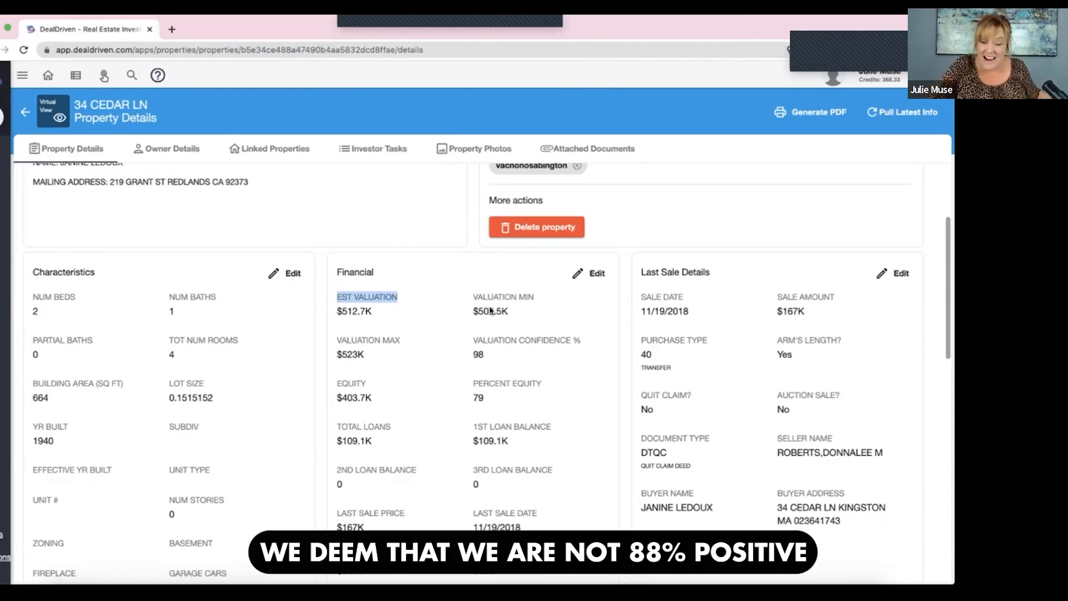
left_click_drag(490, 356, 464, 336)
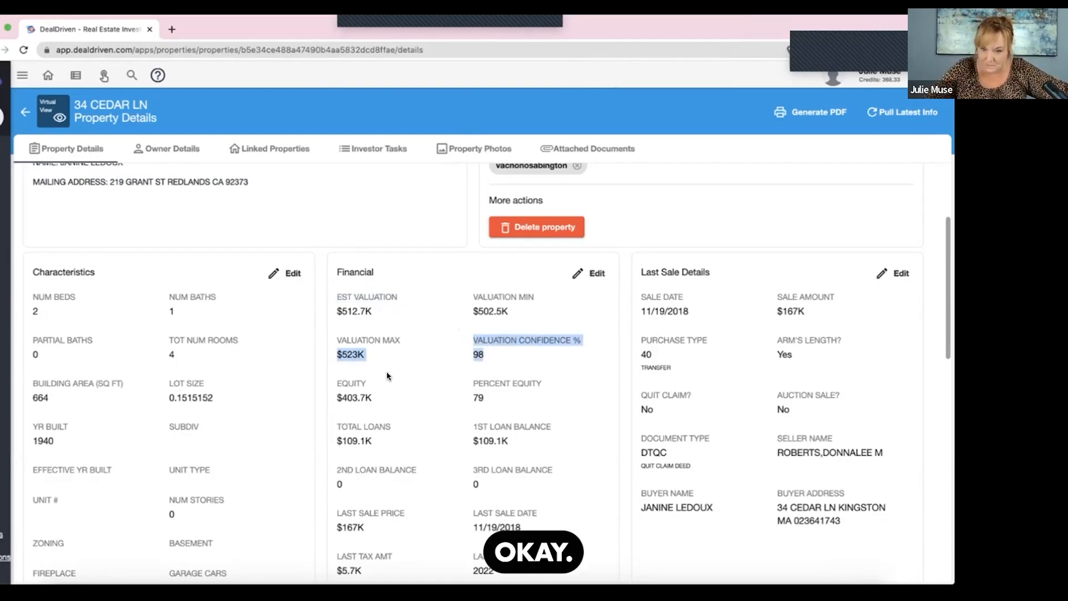
scroll(387, 377, "down", 9)
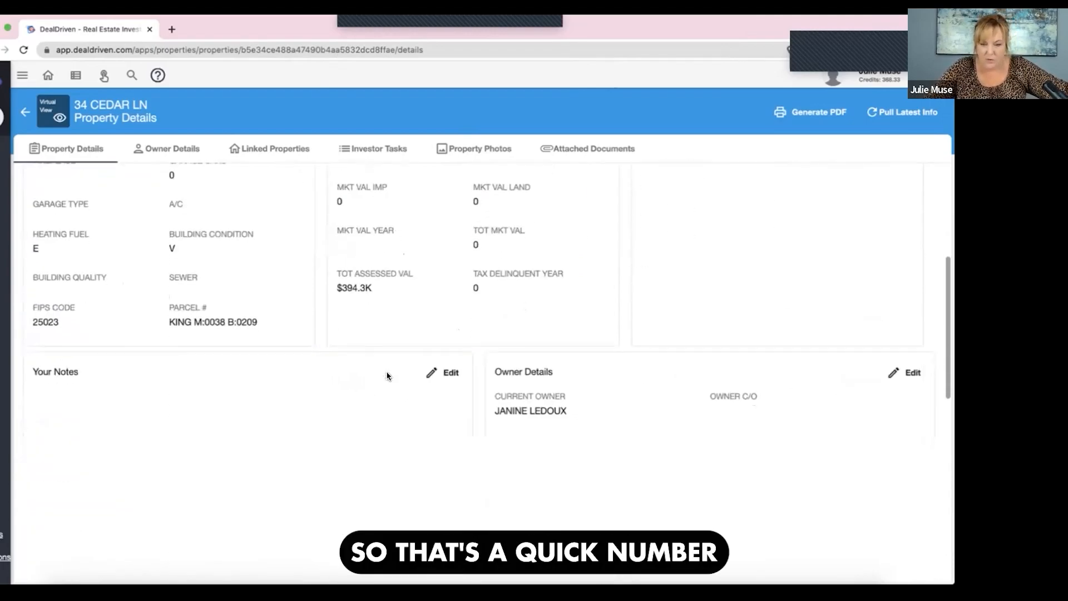
scroll(389, 375, "up", 12)
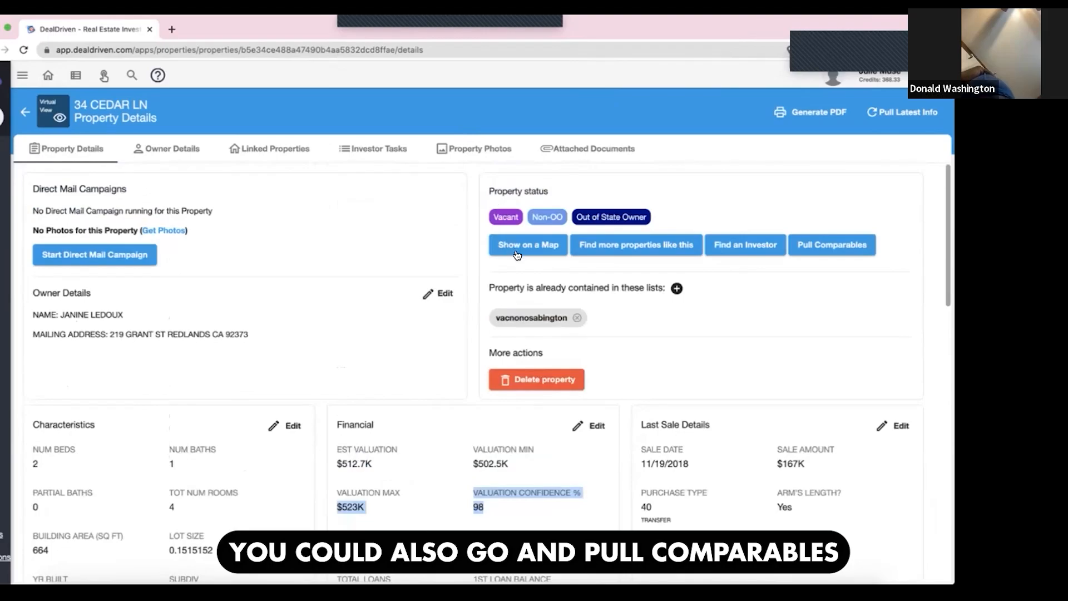
- Pull the comparables for the Cedar Ln property and examine those around Rocky Nook Point on the map
left_click(821, 243)
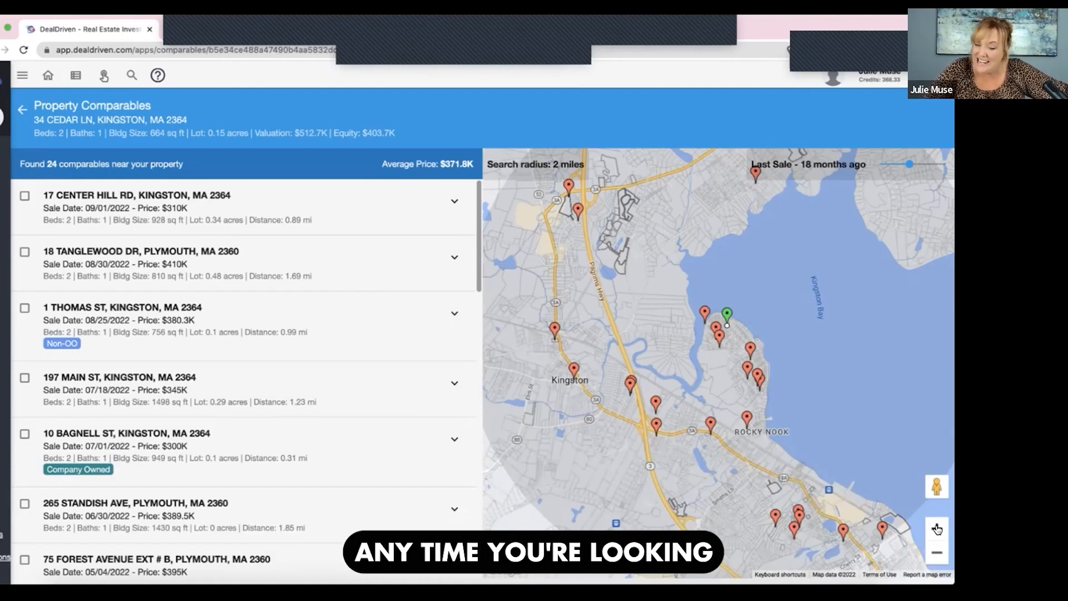
left_click(937, 529)
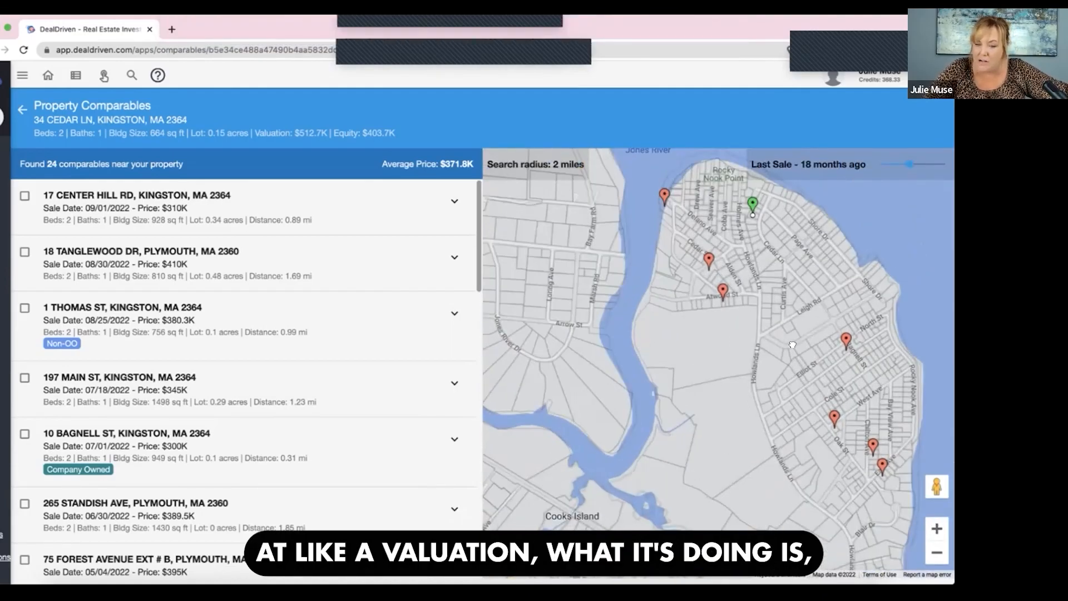
left_click_drag(845, 266, 793, 343)
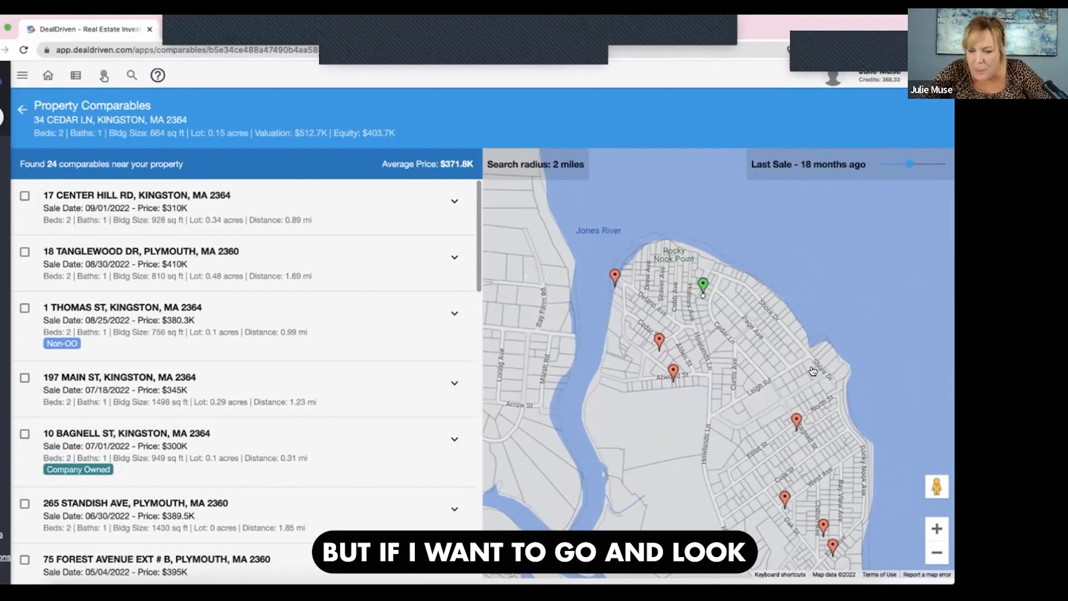
left_click_drag(814, 368, 822, 429)
left_click(937, 527)
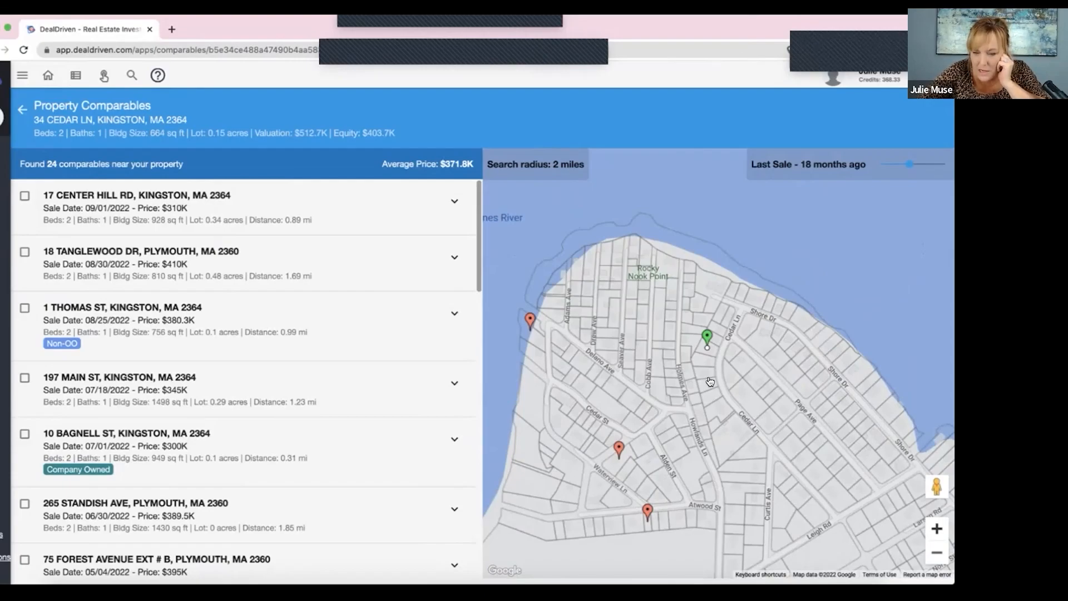
left_click_drag(778, 350, 774, 226)
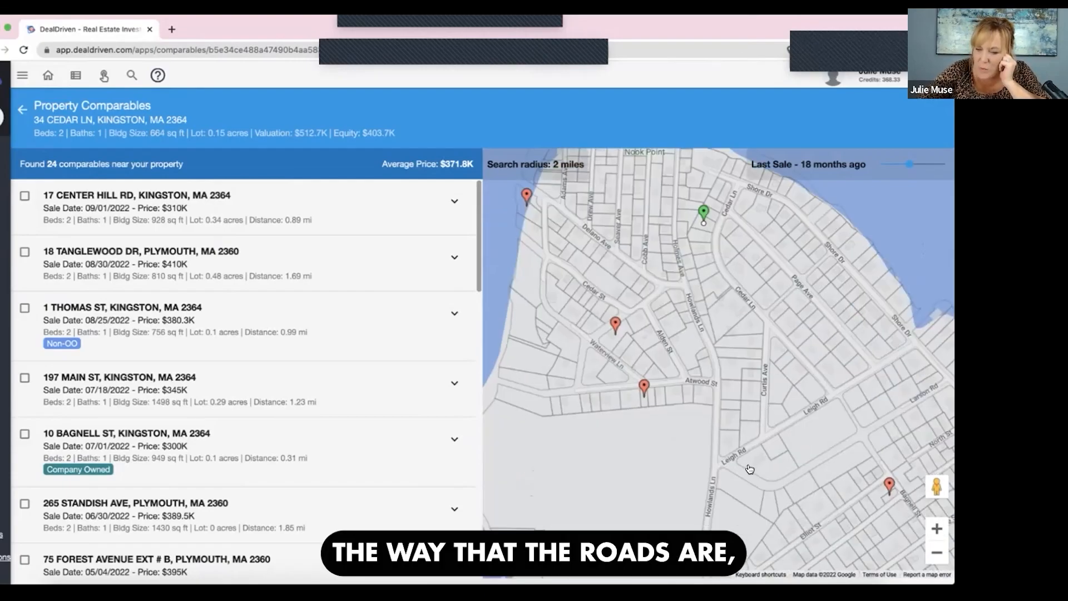
left_click_drag(725, 442, 706, 398)
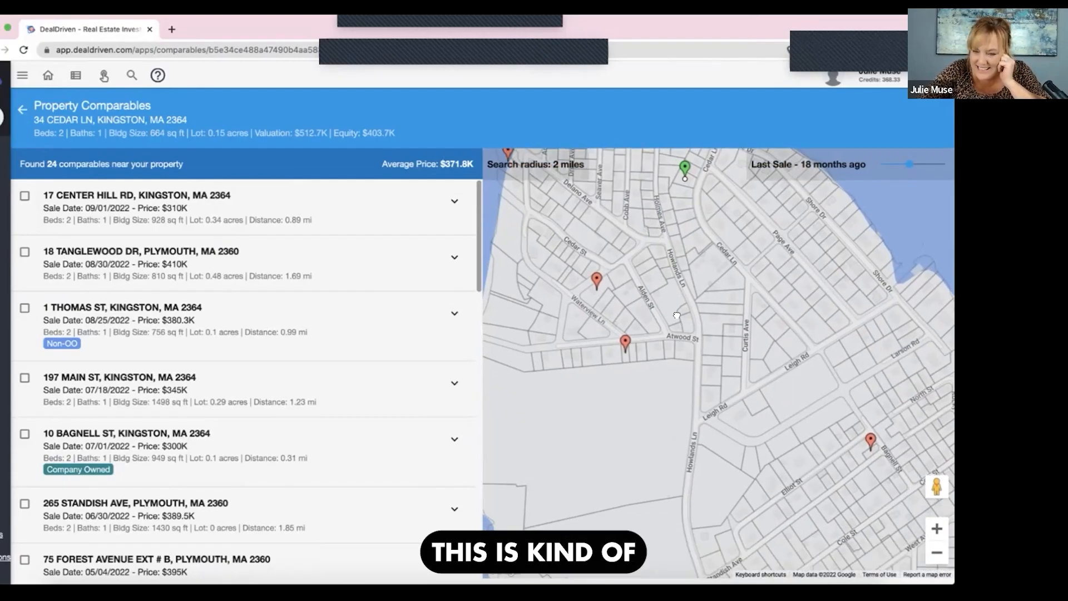
left_click_drag(676, 316, 710, 413)
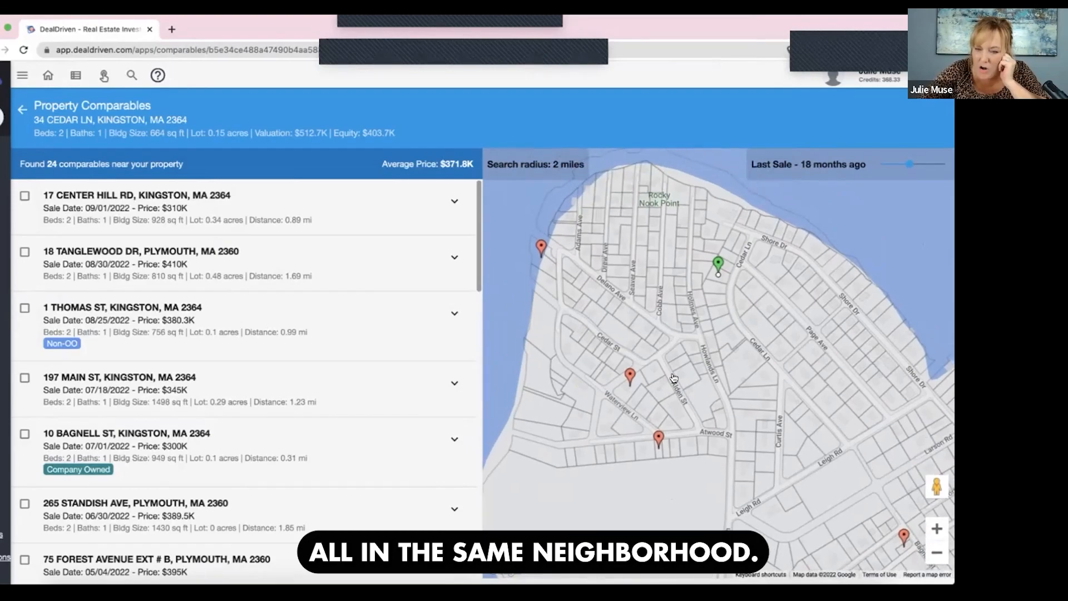
- Check the Spruce St comparable's sale price and proximity against the Cedar Ln property's valuation
left_click(630, 377)
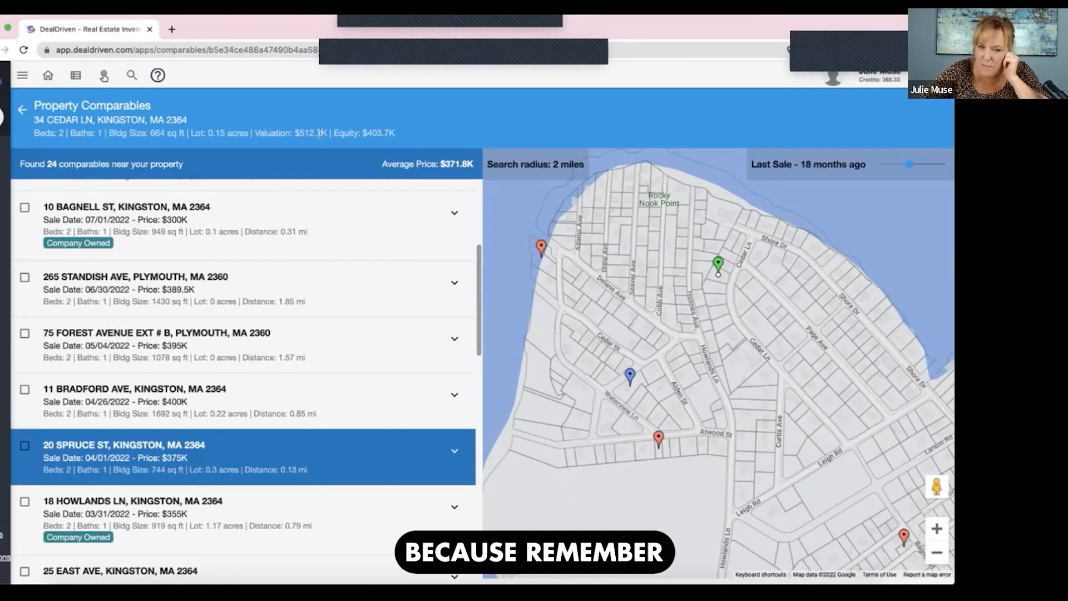
left_click_drag(332, 133, 294, 130)
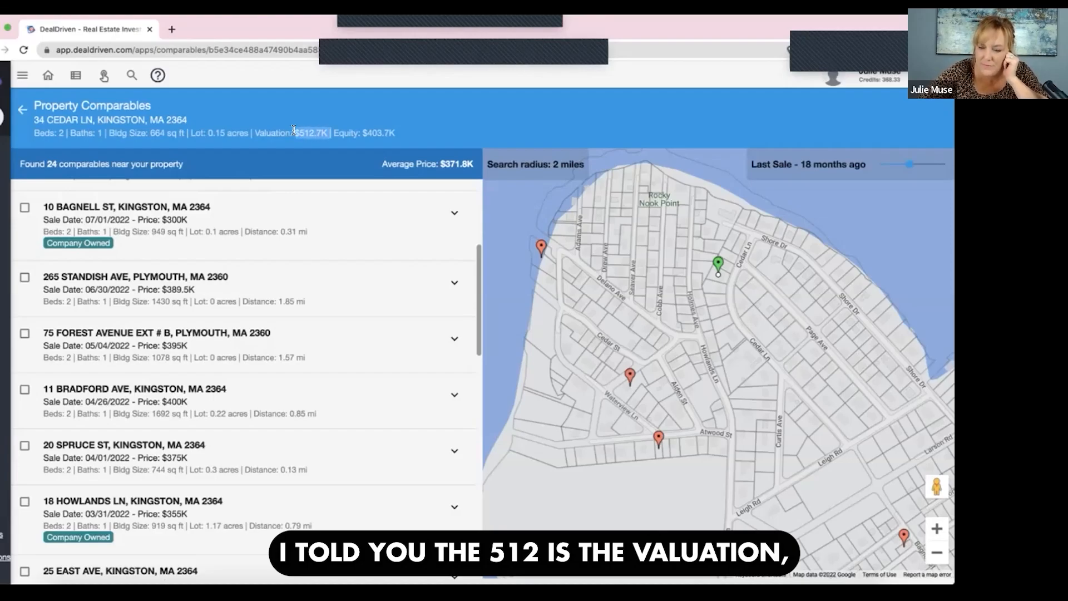
left_click(939, 551)
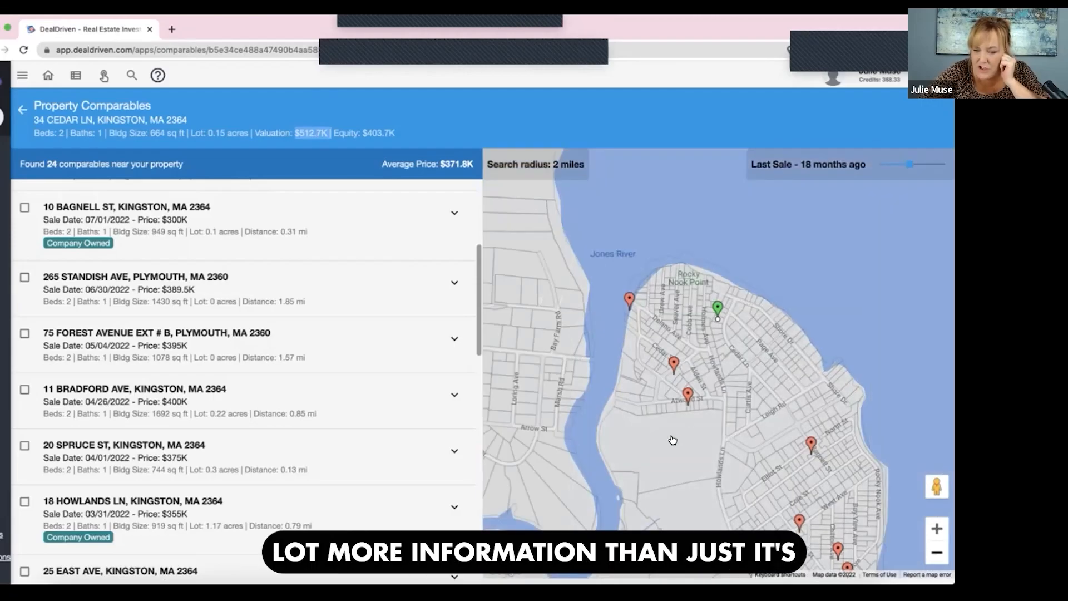
left_click(937, 528)
left_click(937, 528)
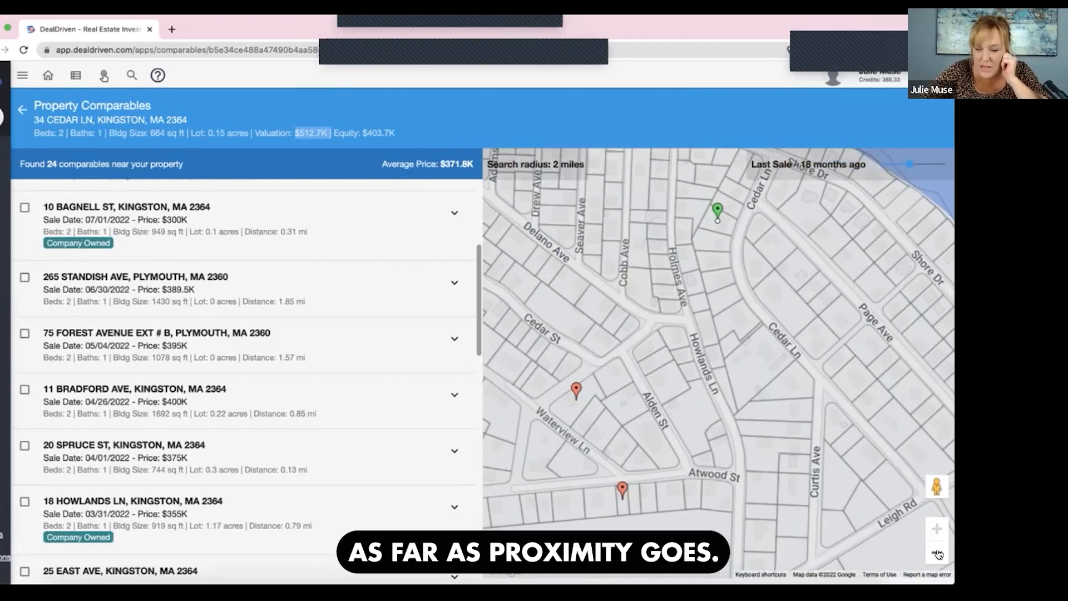
left_click(938, 553)
scroll(390, 334, "up", 3)
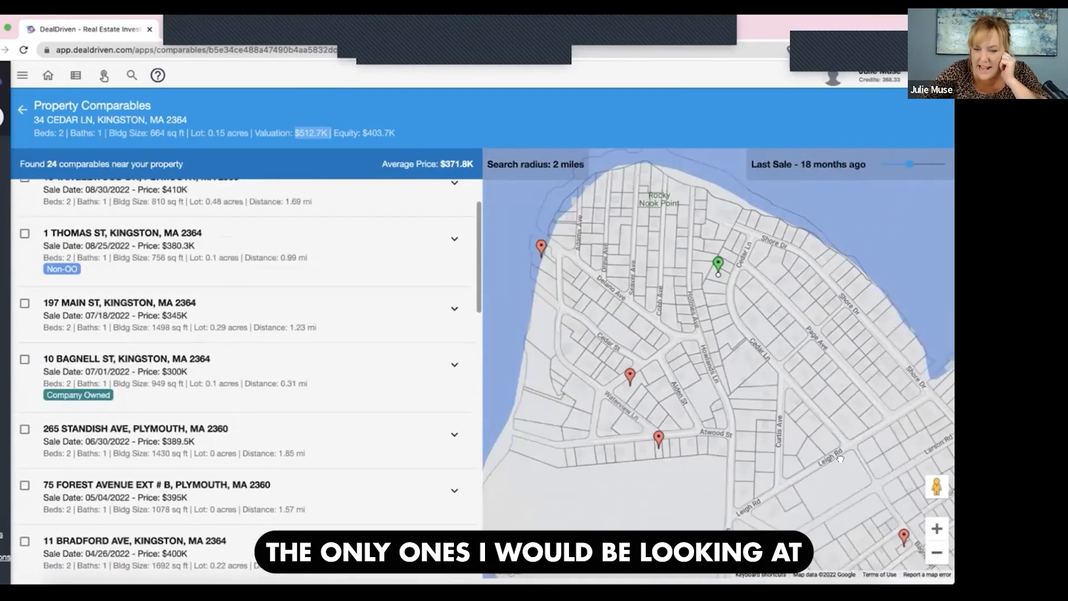
- Review the sale details of the three closest comparables on Grandview Ave, Spruce St and Atwood St
left_click(563, 245)
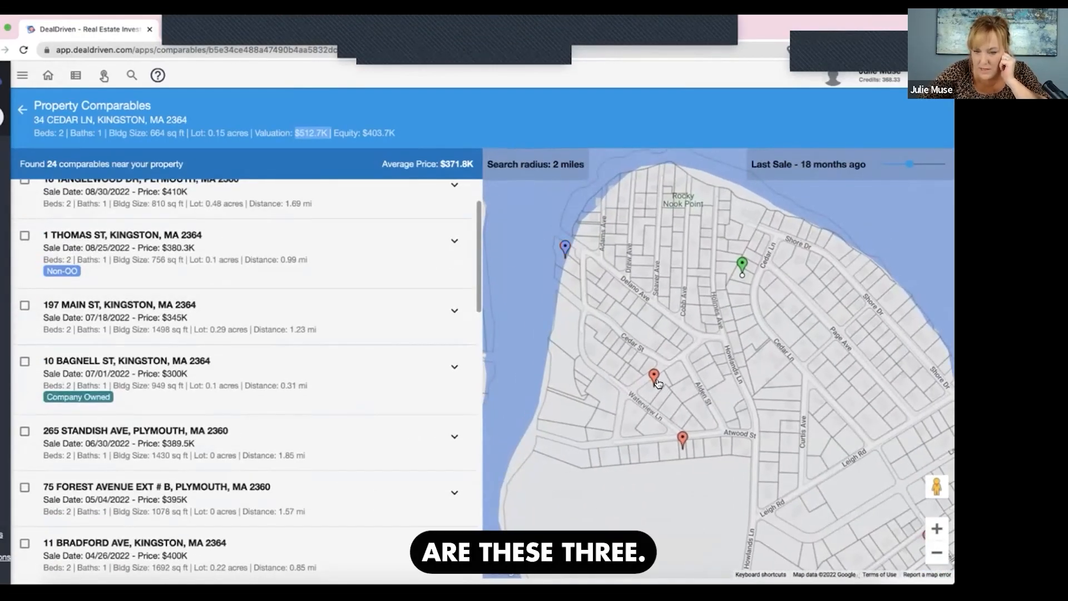
left_click(652, 375)
left_click(683, 439)
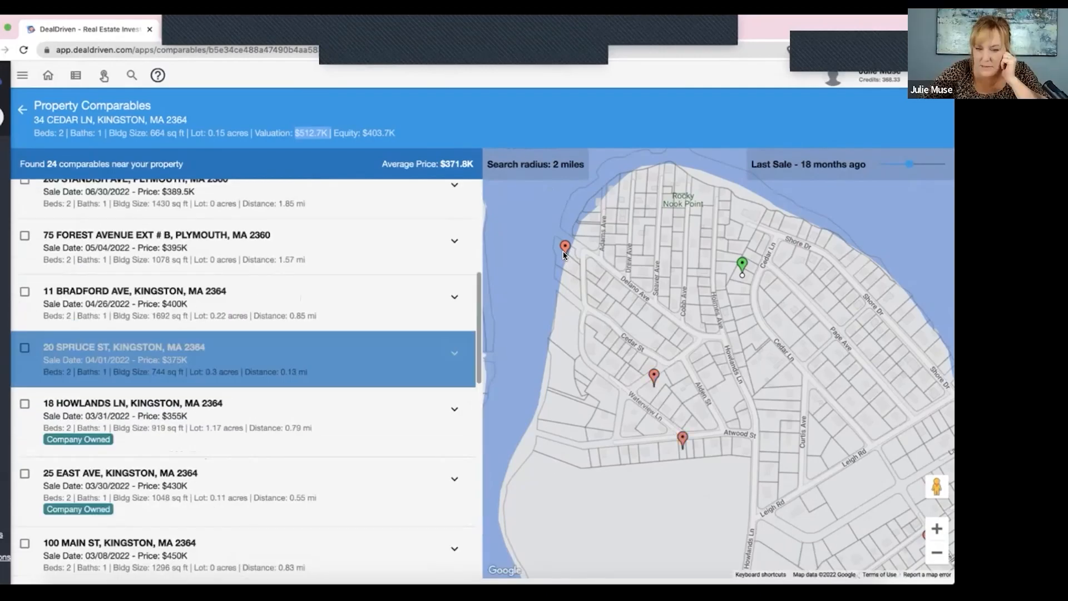
left_click(565, 248)
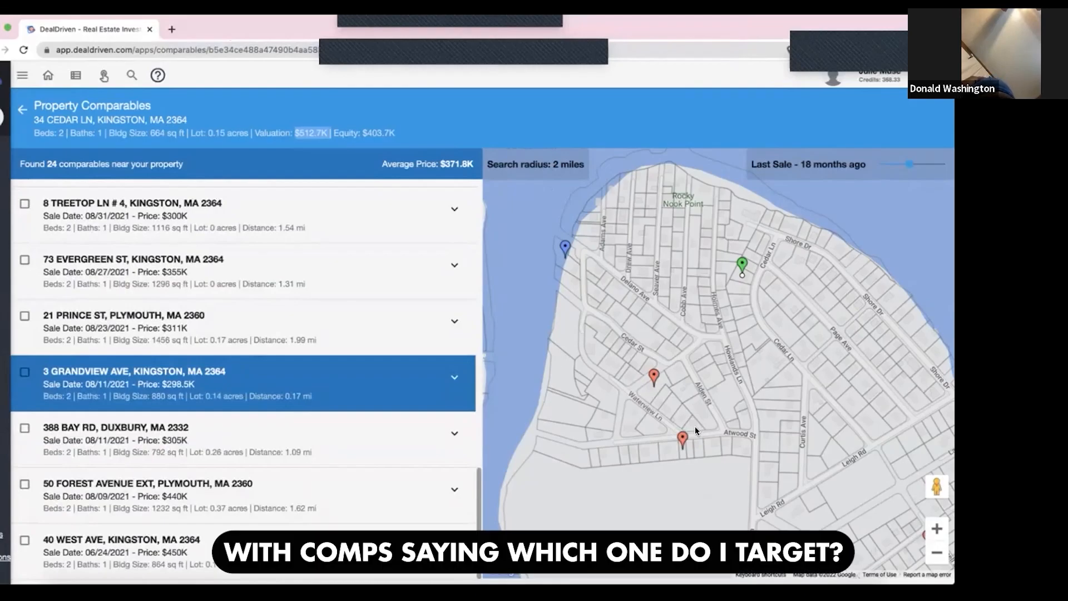
left_click(653, 377)
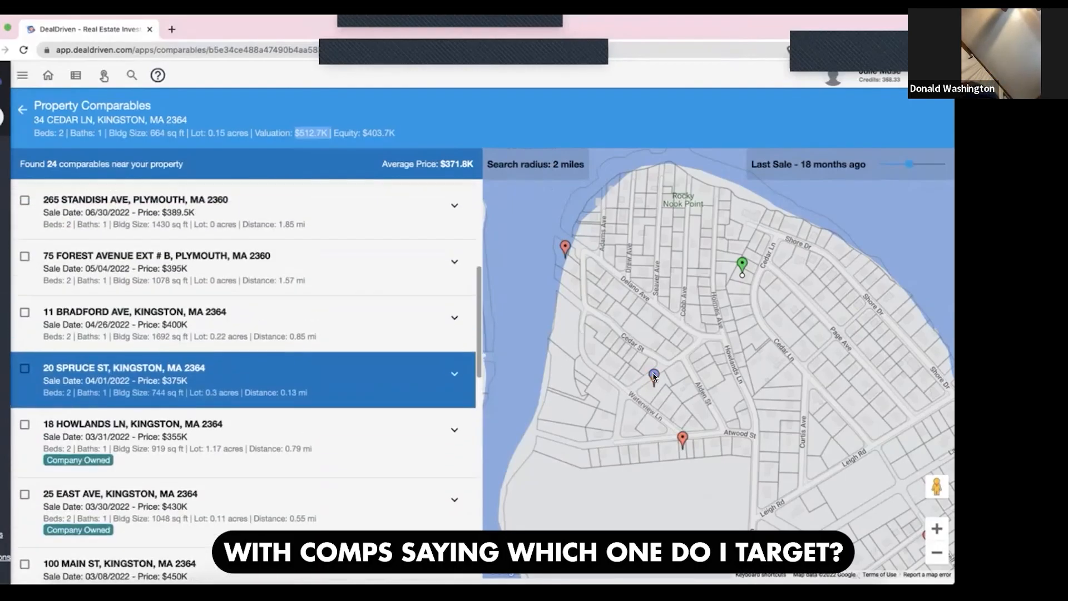
left_click(682, 440)
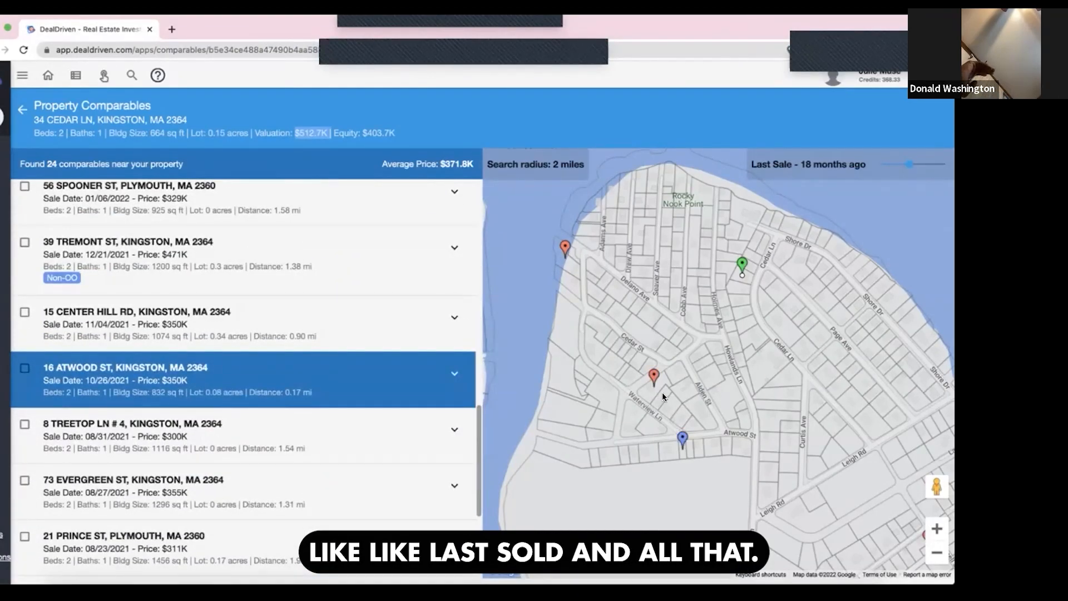
- Include only the Spruce St comparable near the property and the Atwood St comparable in the average price
left_click(654, 377)
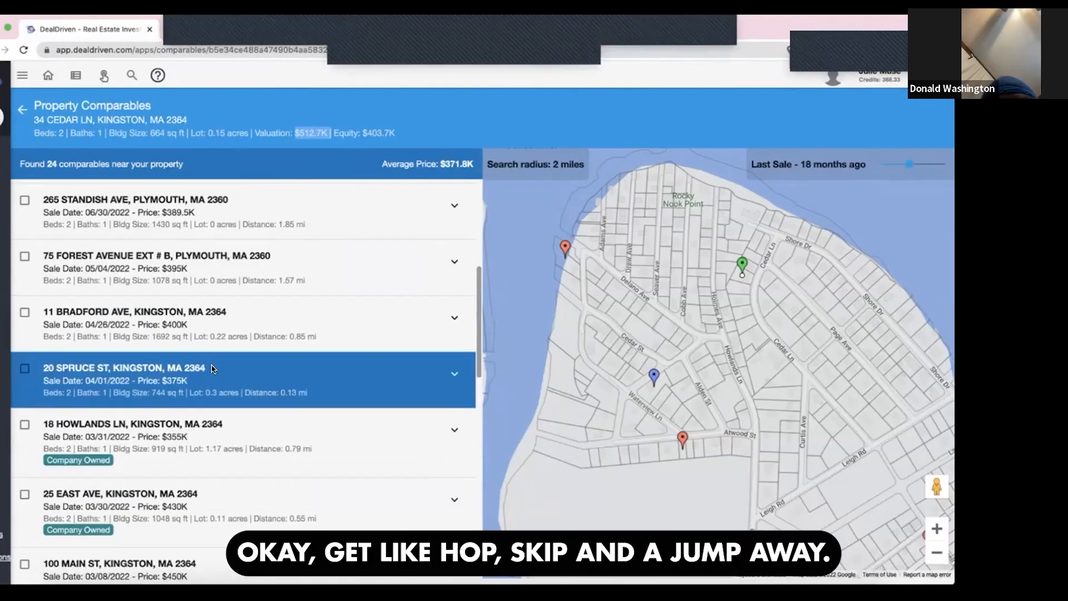
left_click(23, 370)
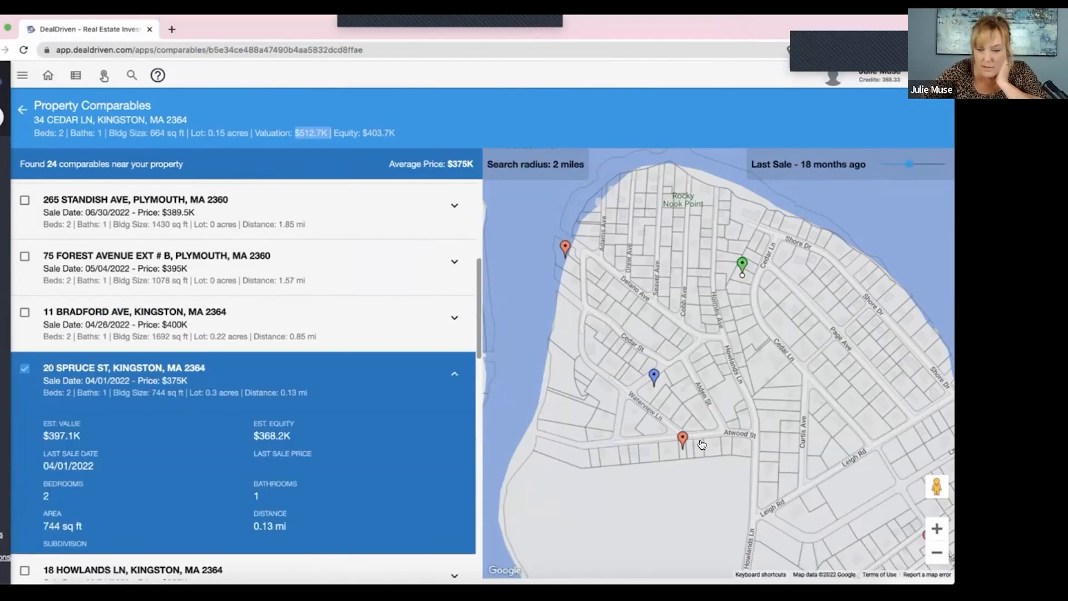
left_click(681, 440)
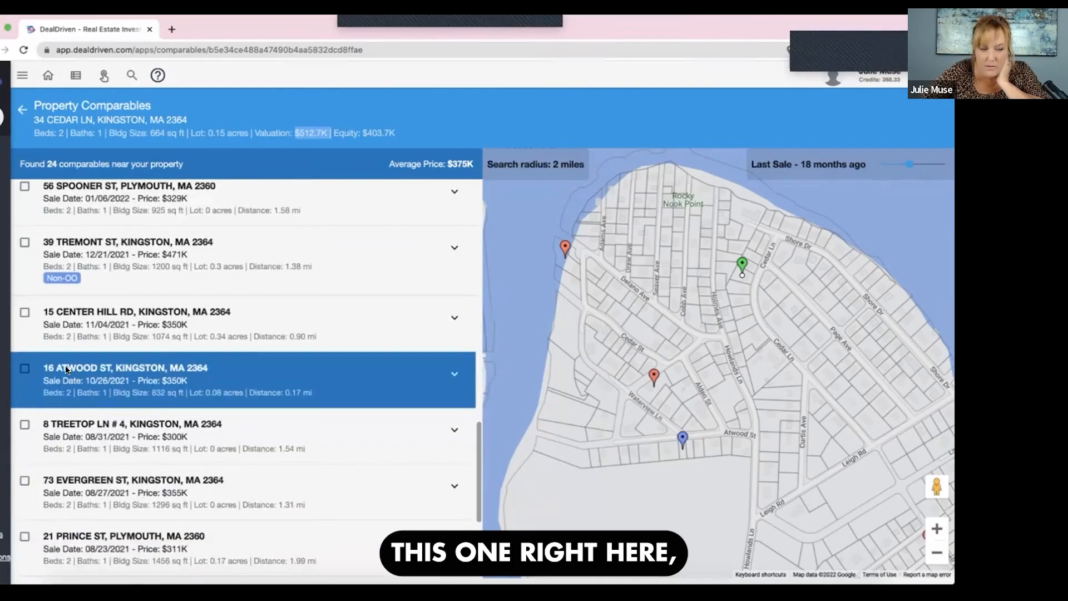
mouse_move(7, 374)
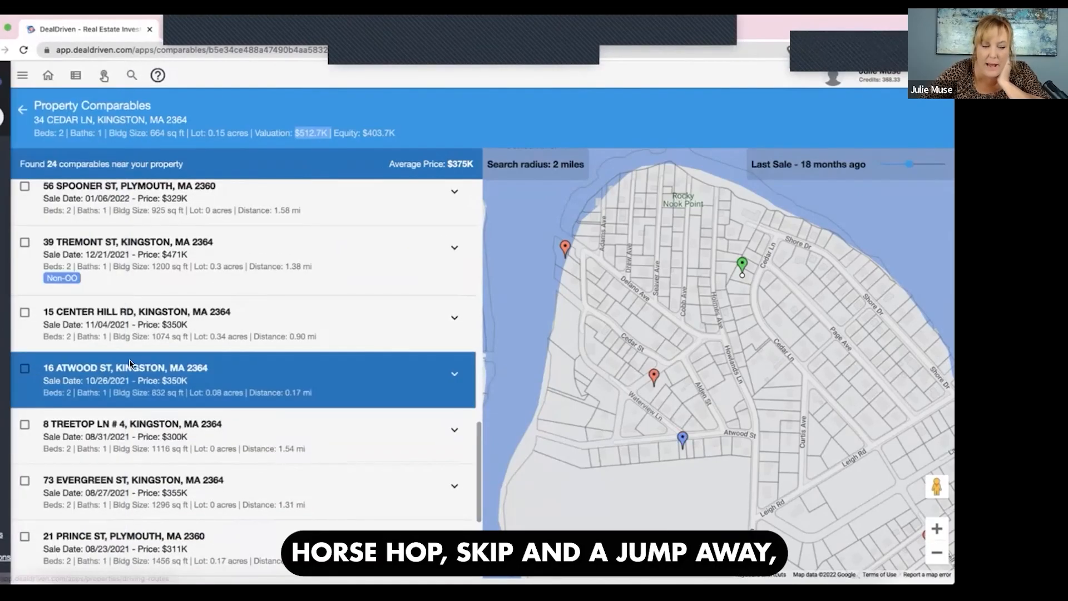
left_click(24, 370)
- Compare the average price of the selected comparables with the Cedar Ln property's valuation
double_click(453, 162)
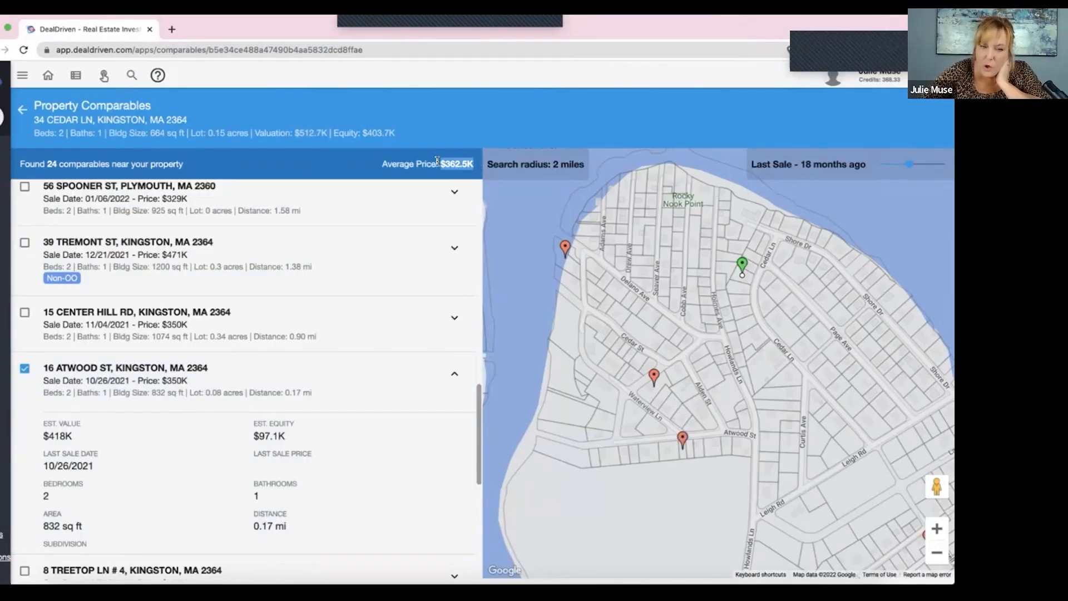
left_click(388, 123)
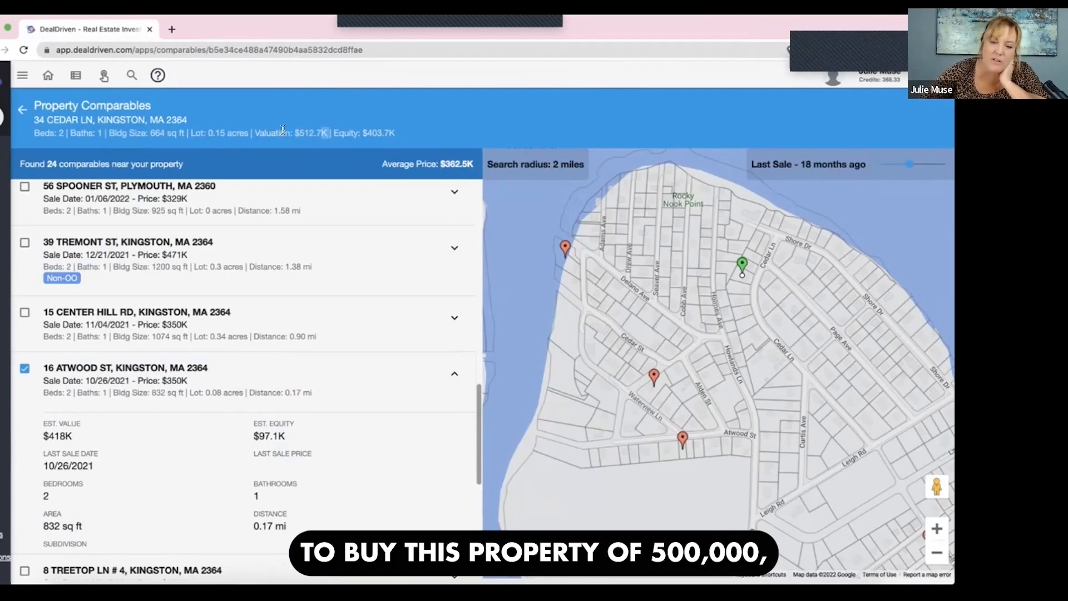
left_click_drag(283, 130, 282, 127)
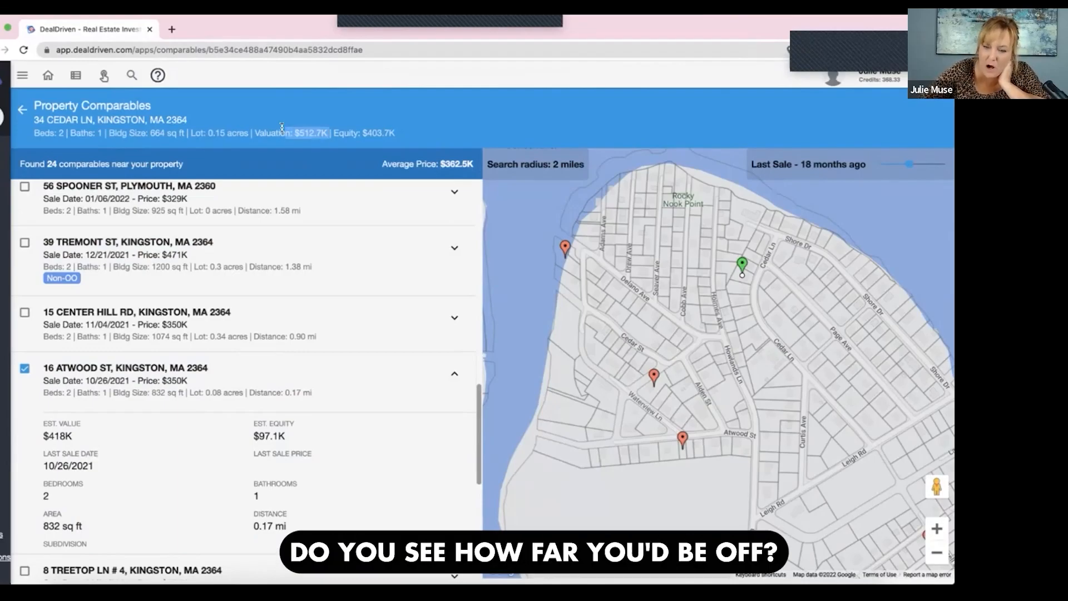
- Examine the comparables' distances from the Cedar Ln property across Kingston and near Rocky Nook Point, including the Grandview Ave sale
left_click(939, 552)
left_click(939, 553)
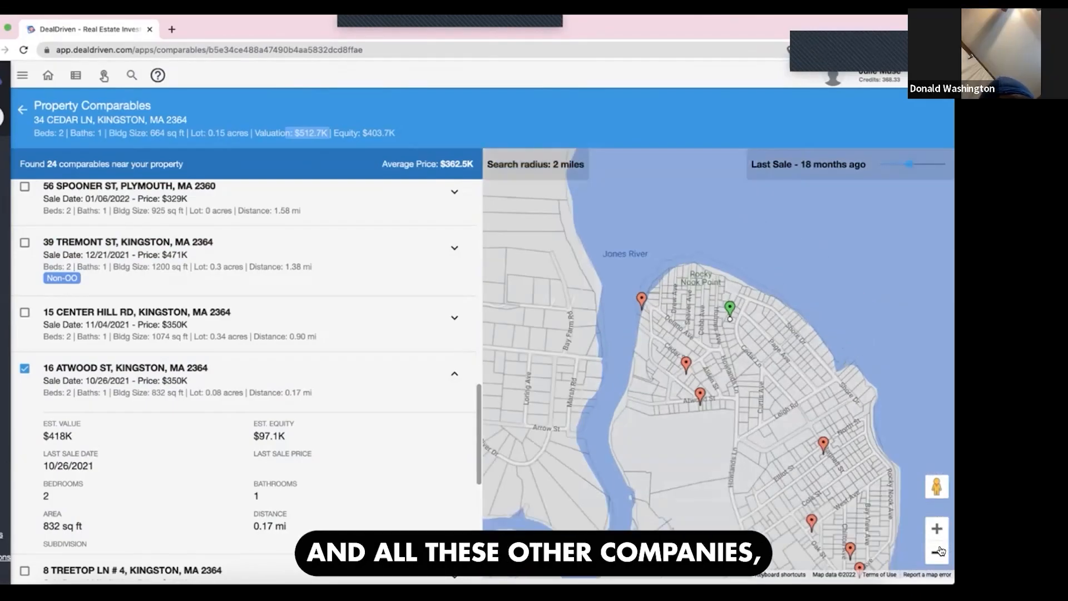
left_click(938, 553)
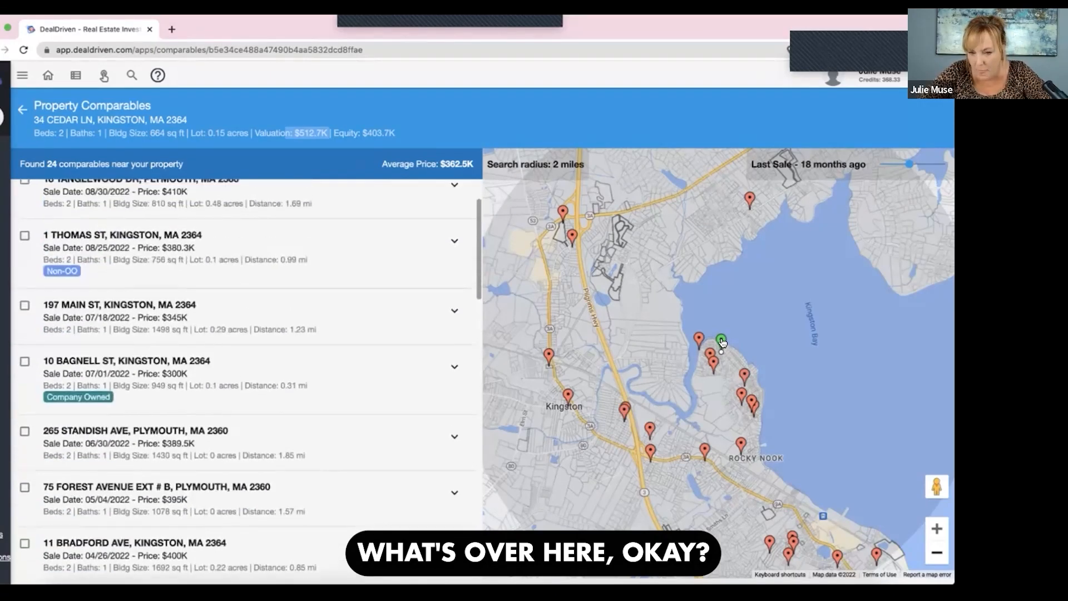
left_click(938, 527)
left_click(937, 528)
left_click(938, 527)
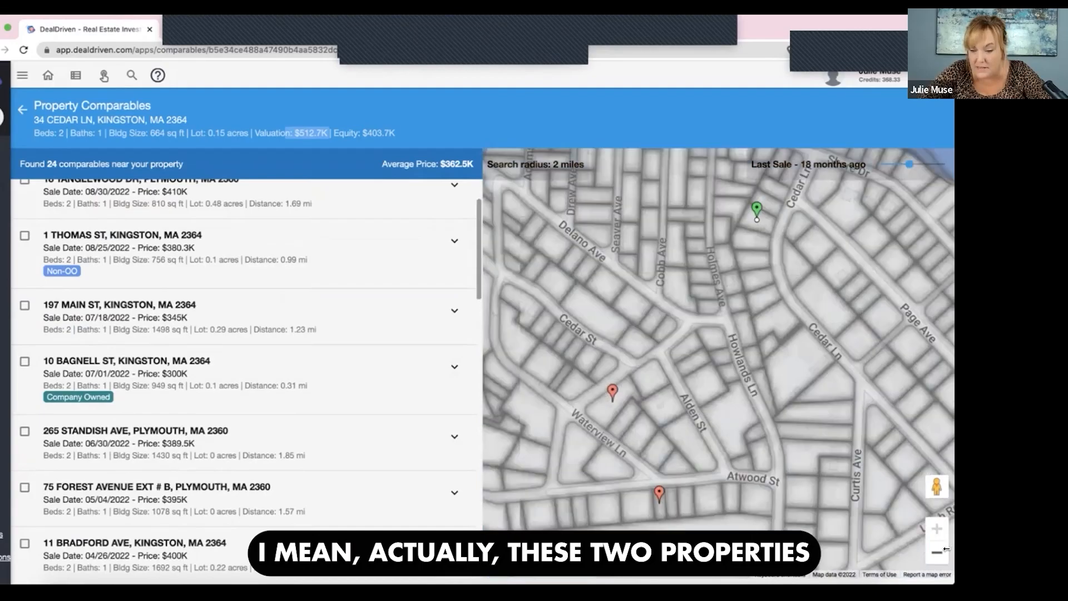
left_click(937, 552)
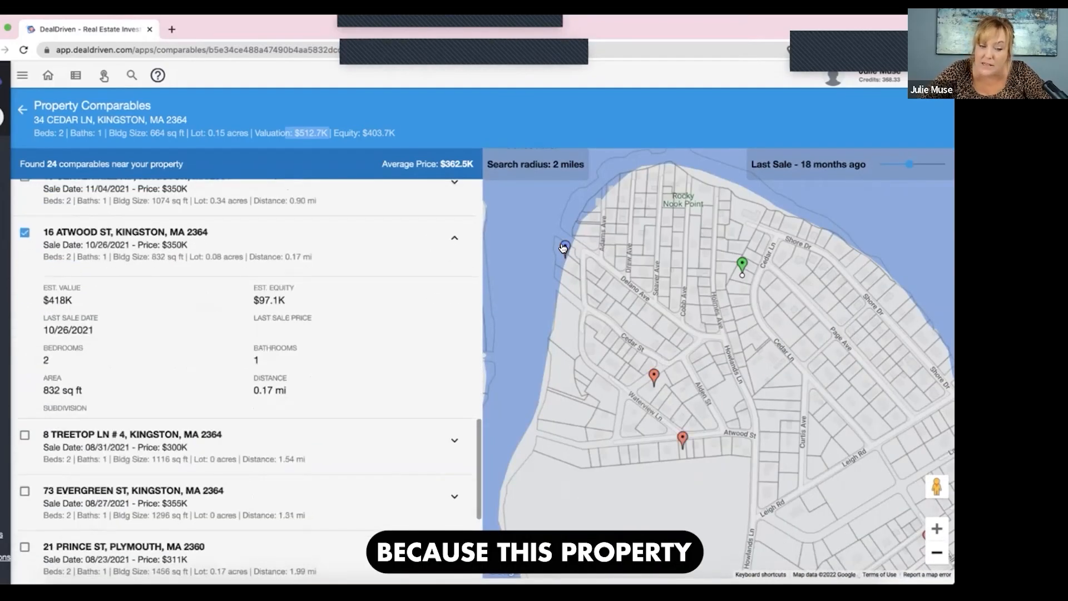
mouse_move(564, 248)
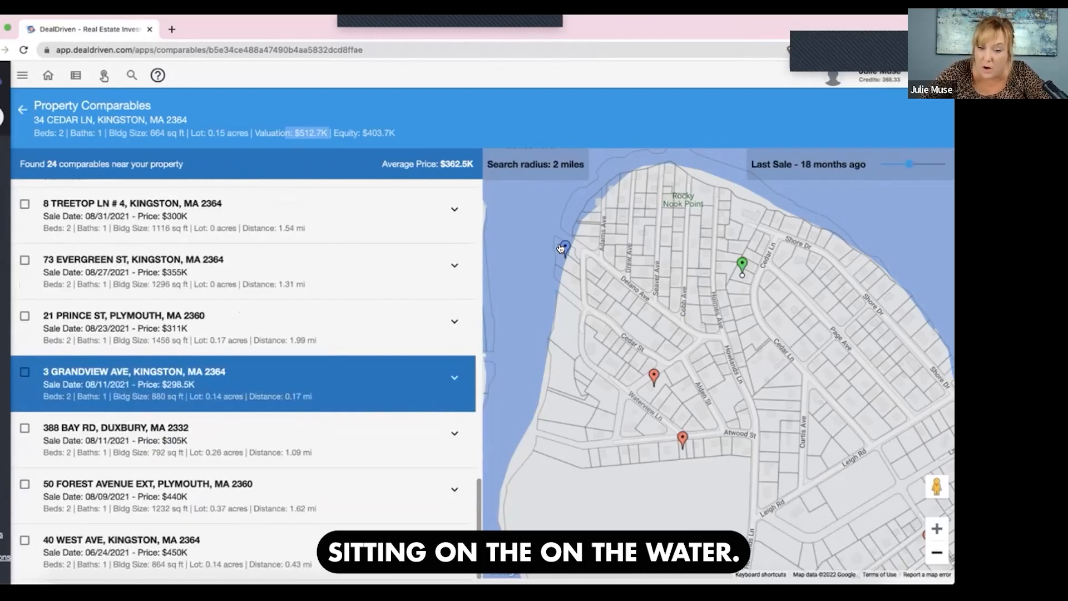
left_click(937, 558)
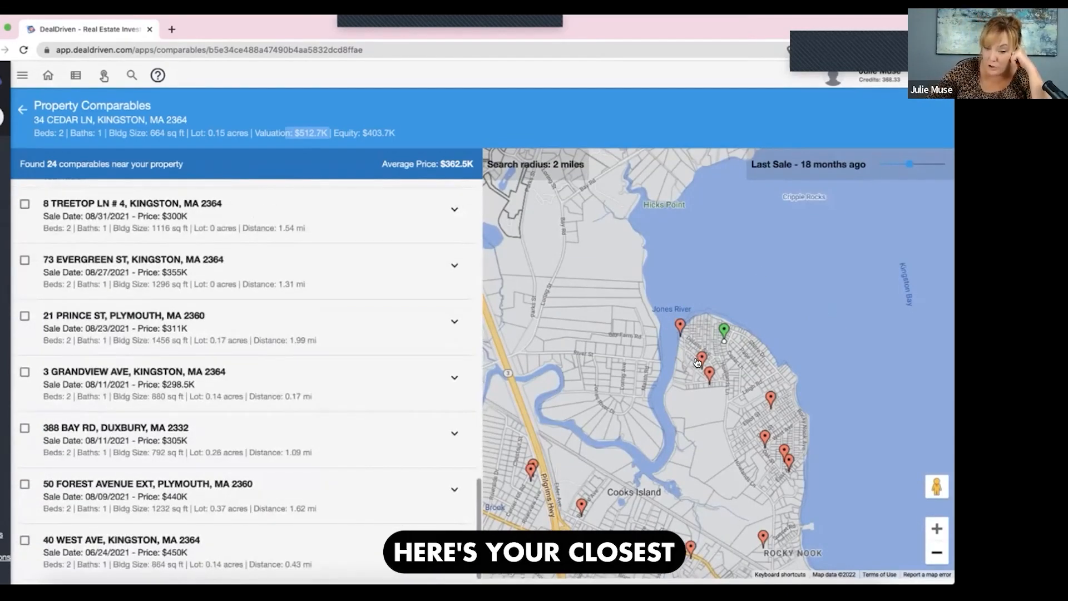
- Review the sale price, size and distance of the Atwood St and Spruce St comparables nearest the Cedar Ln property
left_click(704, 381)
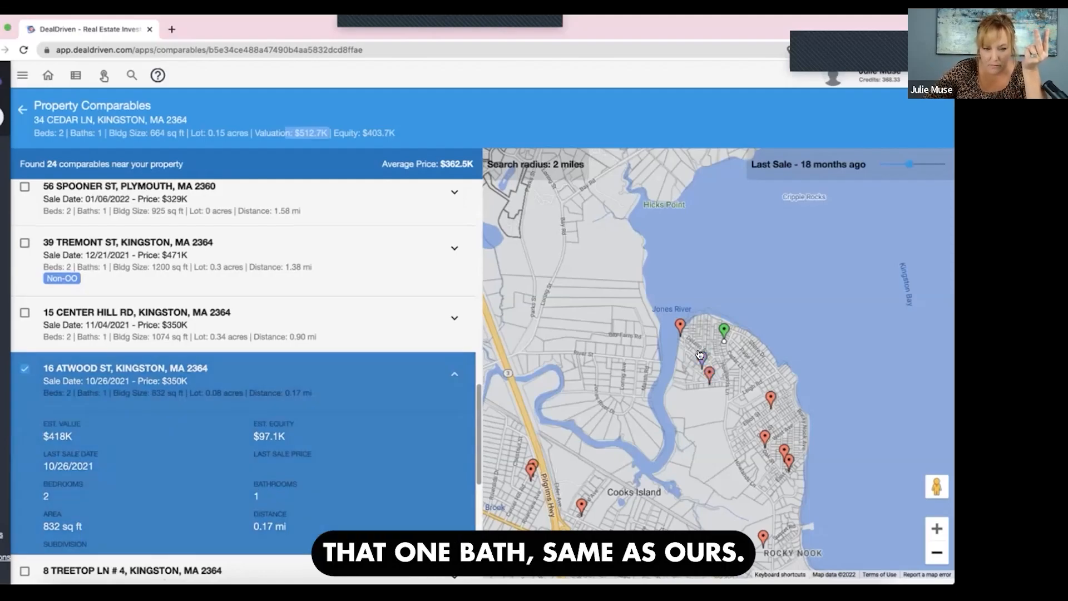
left_click(700, 354)
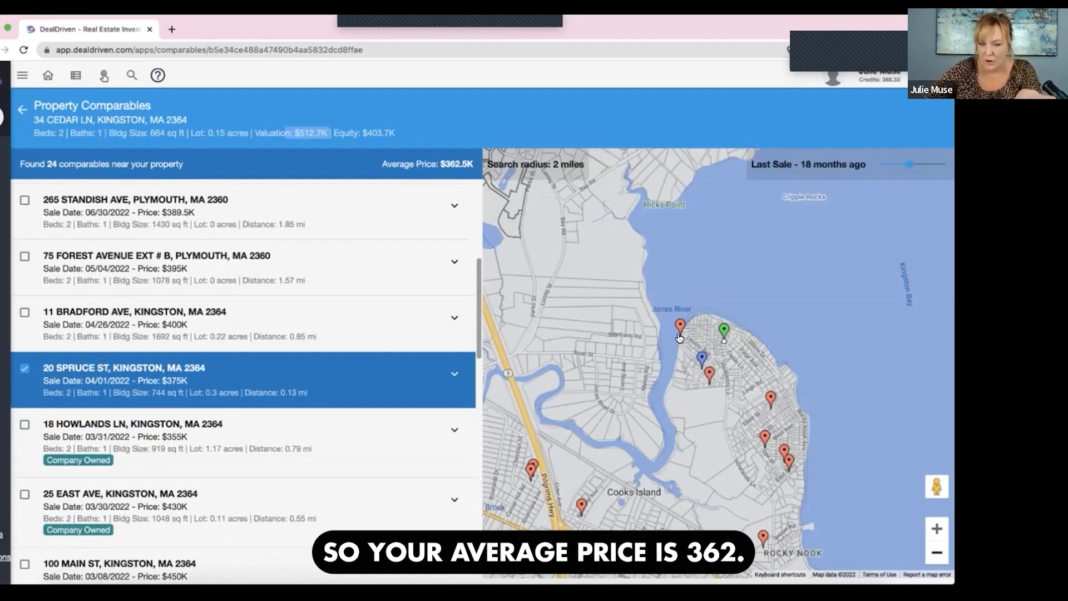
scroll(481, 170, "down", 15)
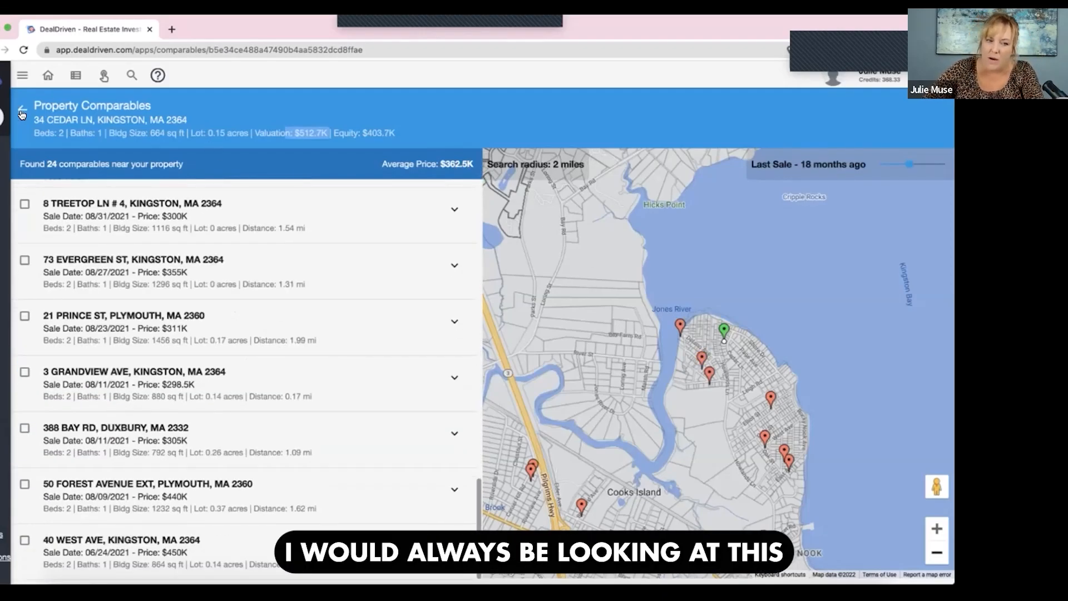
- Return from the Cedar Ln comparables through its property details to the vacnonosabington list and look over the listed properties
left_click(22, 115)
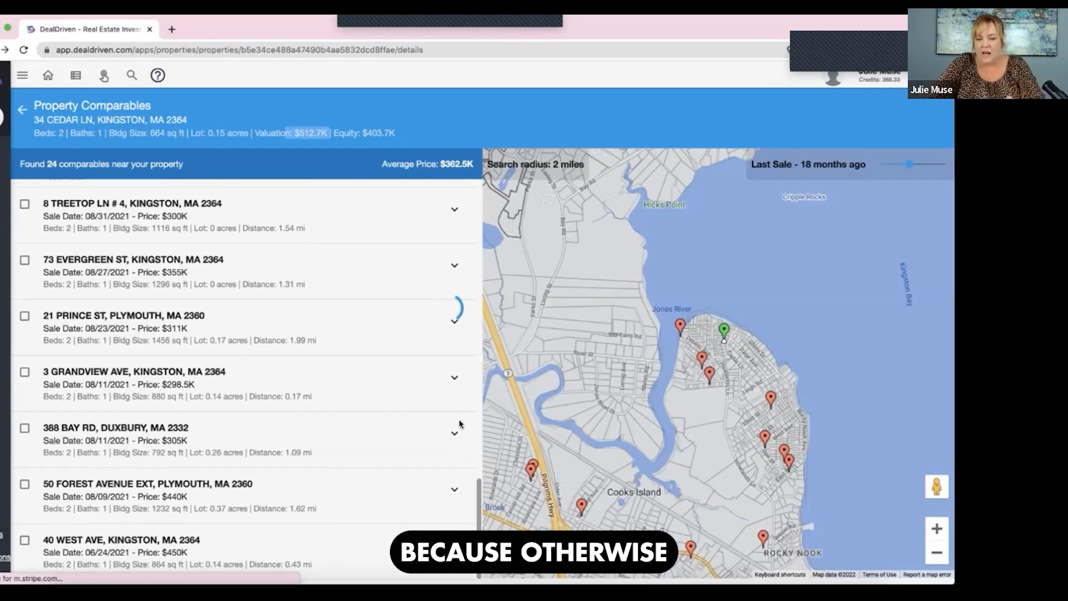
scroll(447, 451, "down", 1)
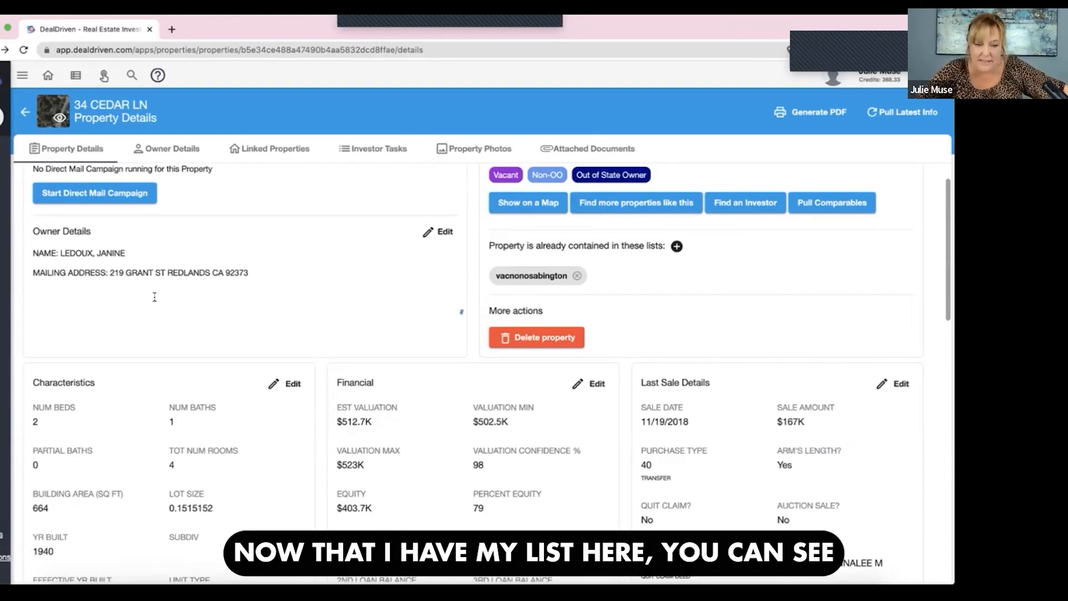
scroll(162, 313, "down", 4)
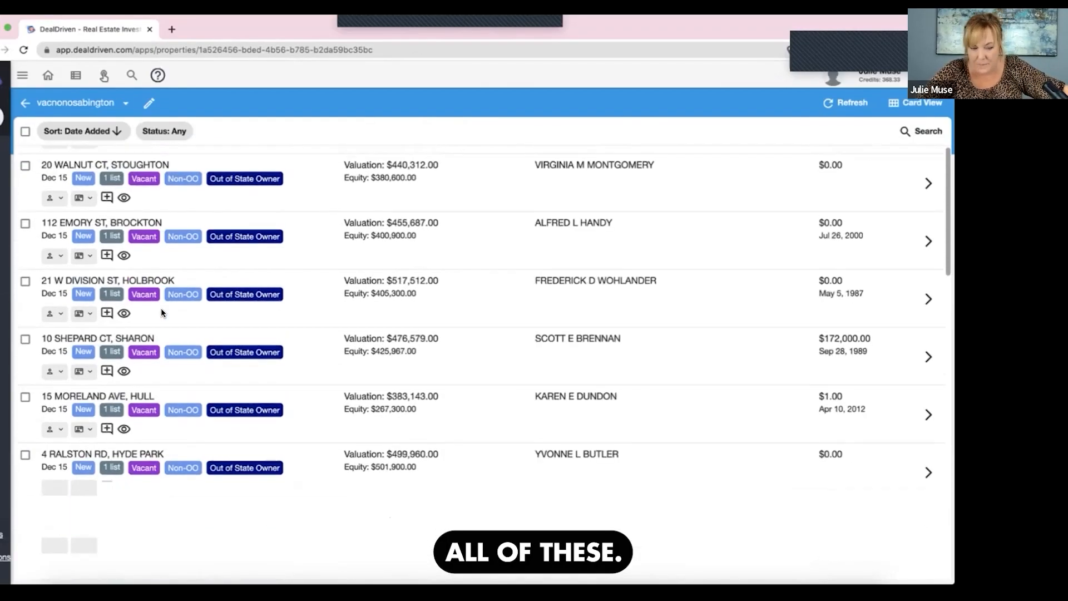
scroll(162, 313, "down", 1)
scroll(162, 323, "up", 5)
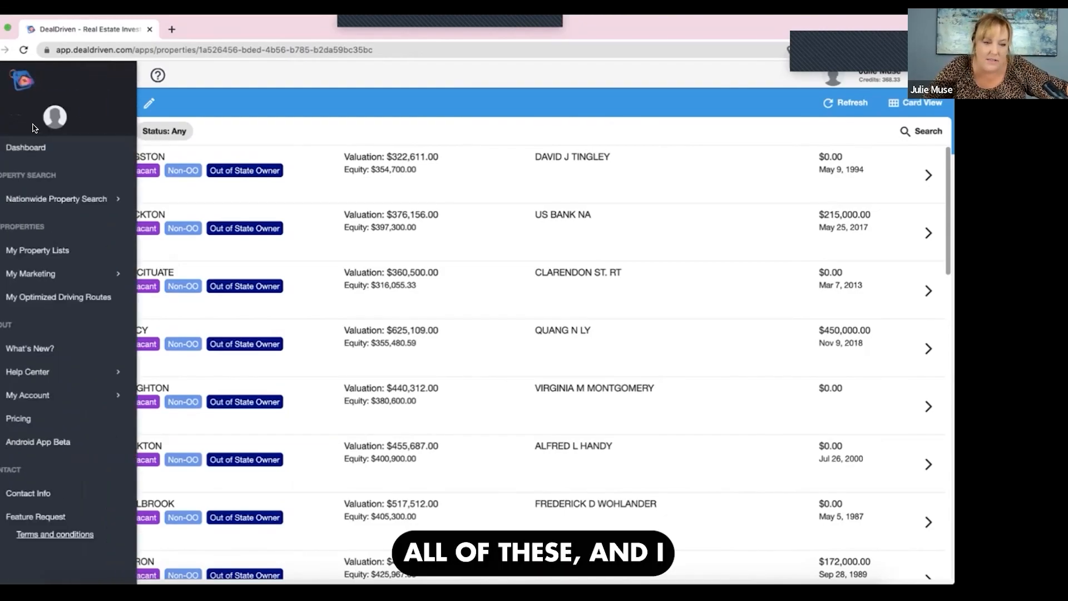
- Run the owner email/phone lookup on all properties in the vacnonosabington list and reload the list
left_click(25, 131)
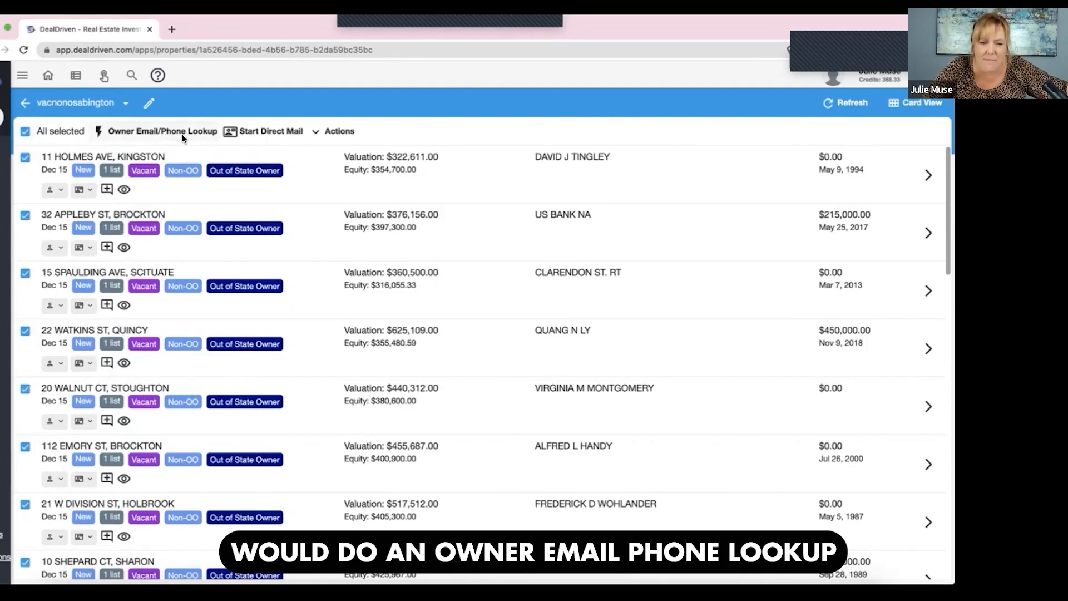
left_click(182, 132)
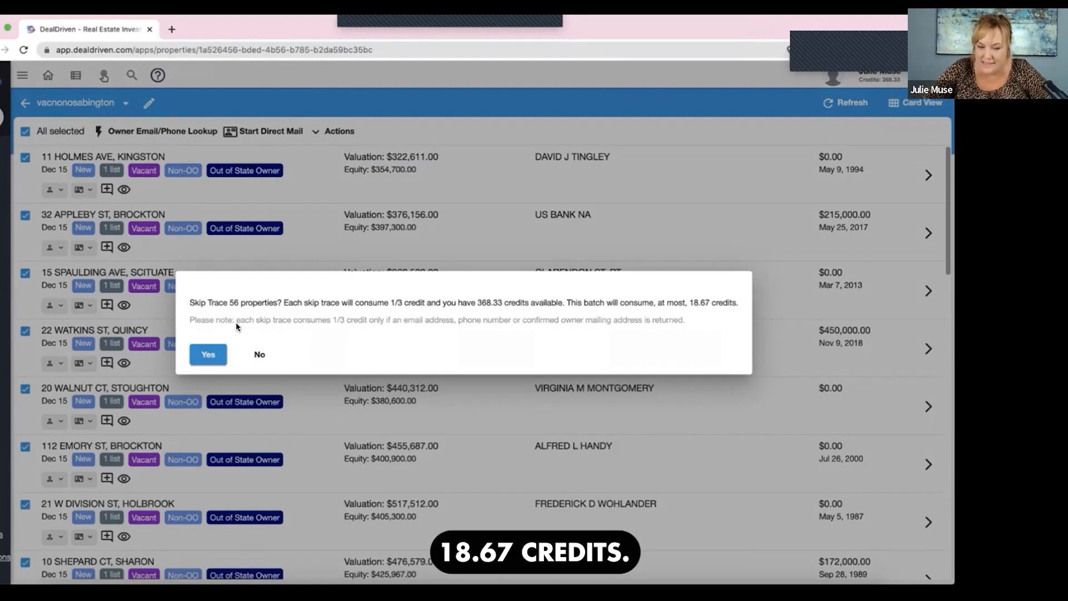
left_click(208, 354)
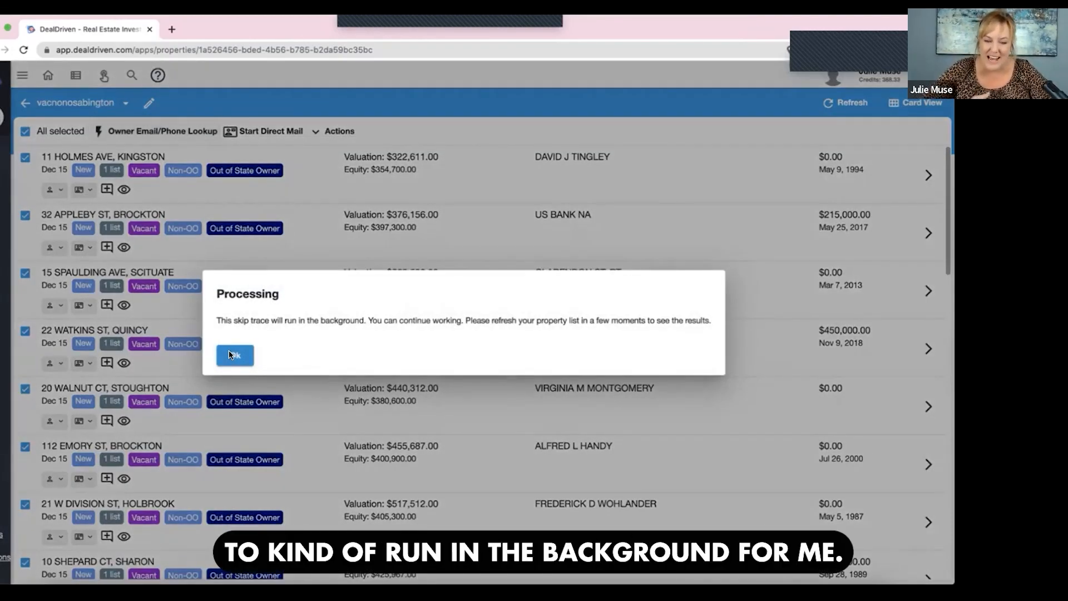
key("Return")
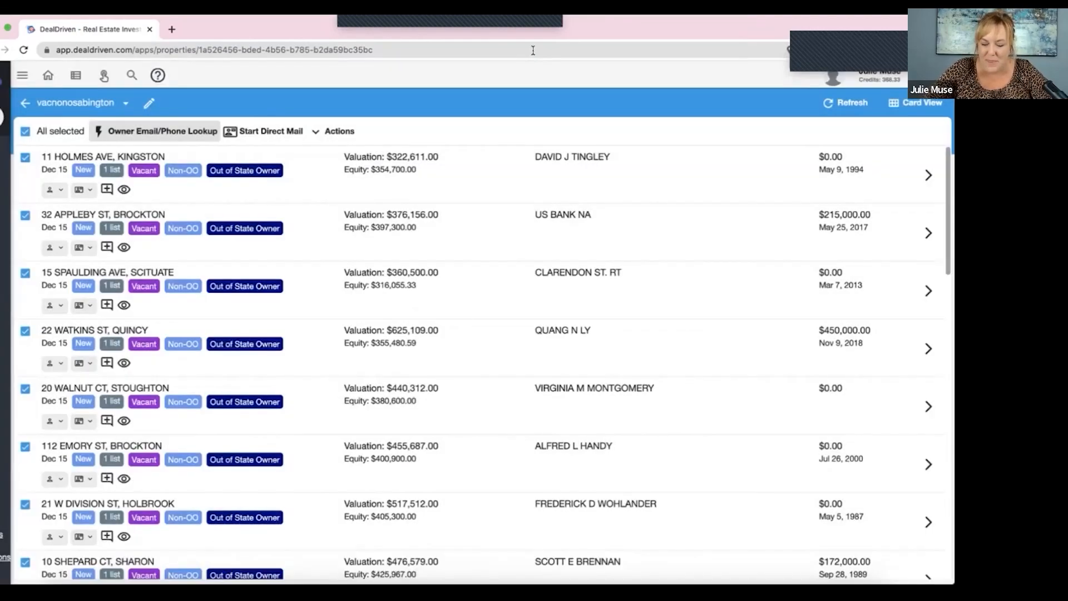
key("super+r")
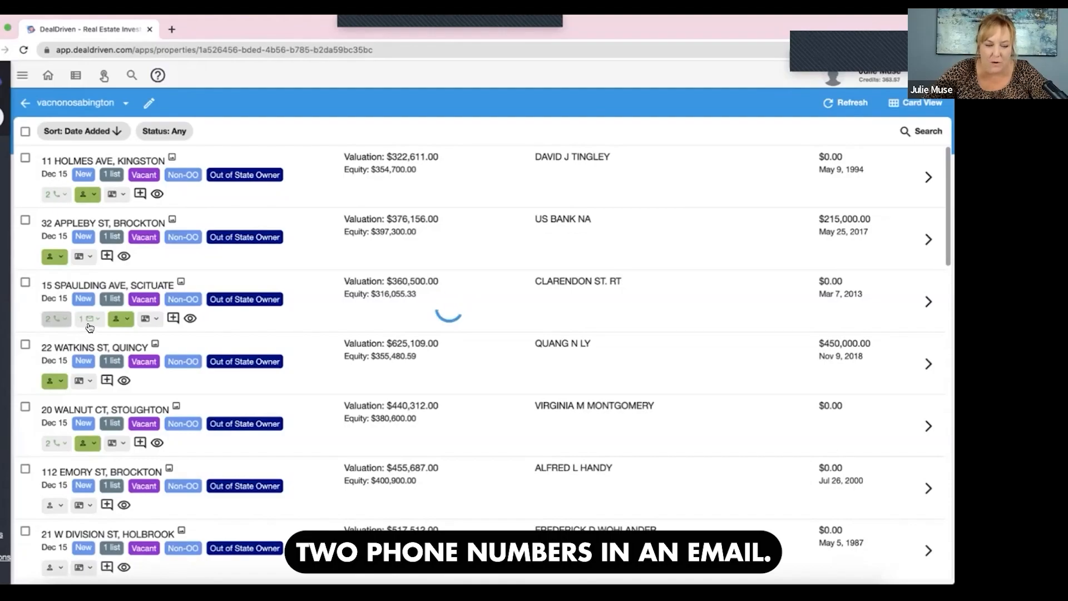
- Examine the skip trace results down the list for properties with owner phone numbers and email addresses
scroll(98, 382, "down", 10)
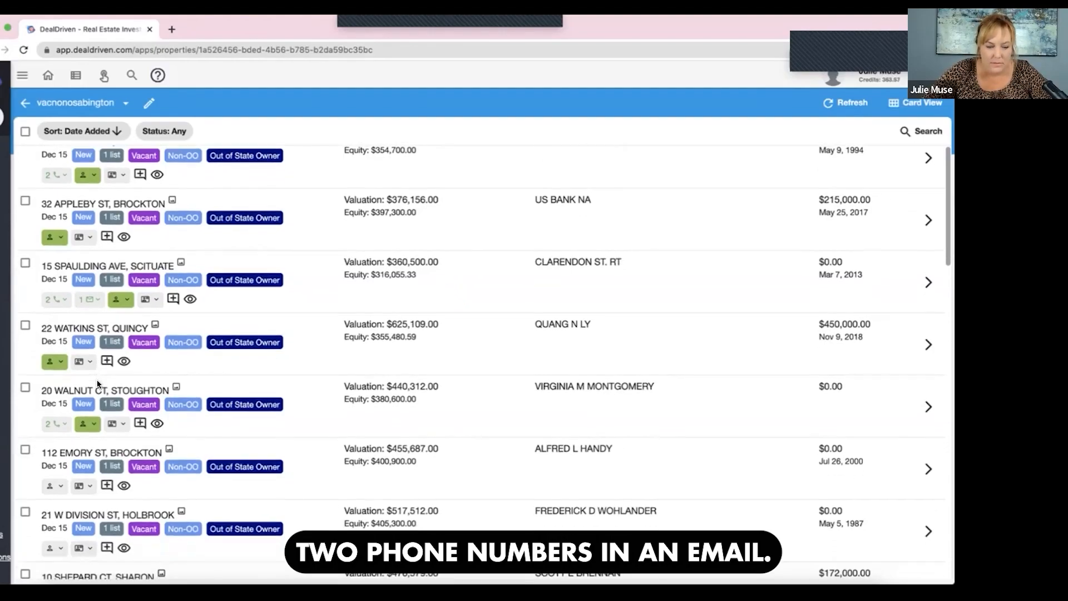
scroll(98, 383, "down", 1)
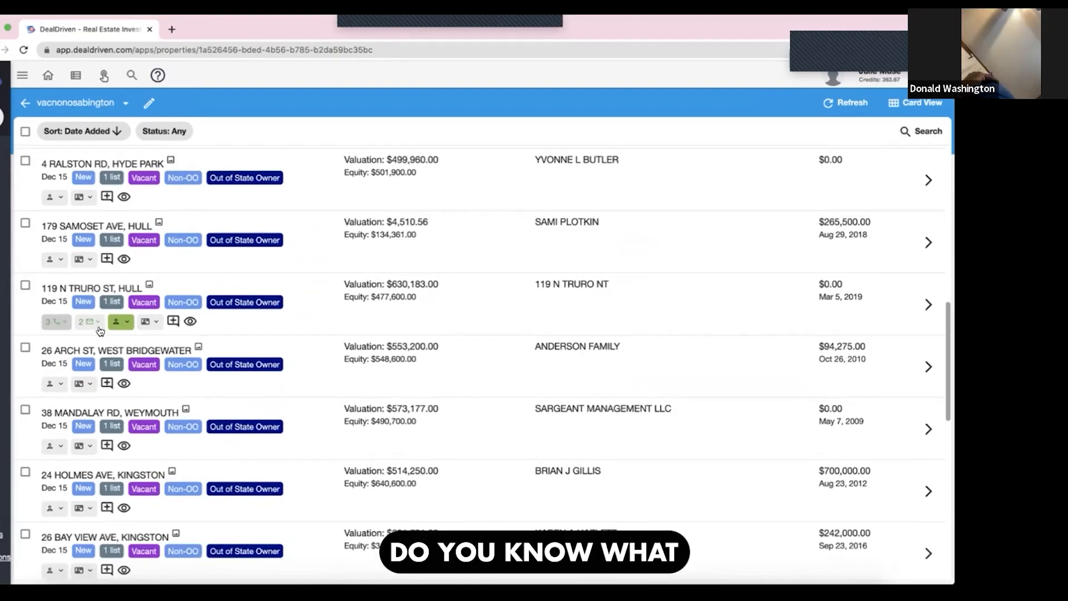
scroll(100, 331, "down", 5)
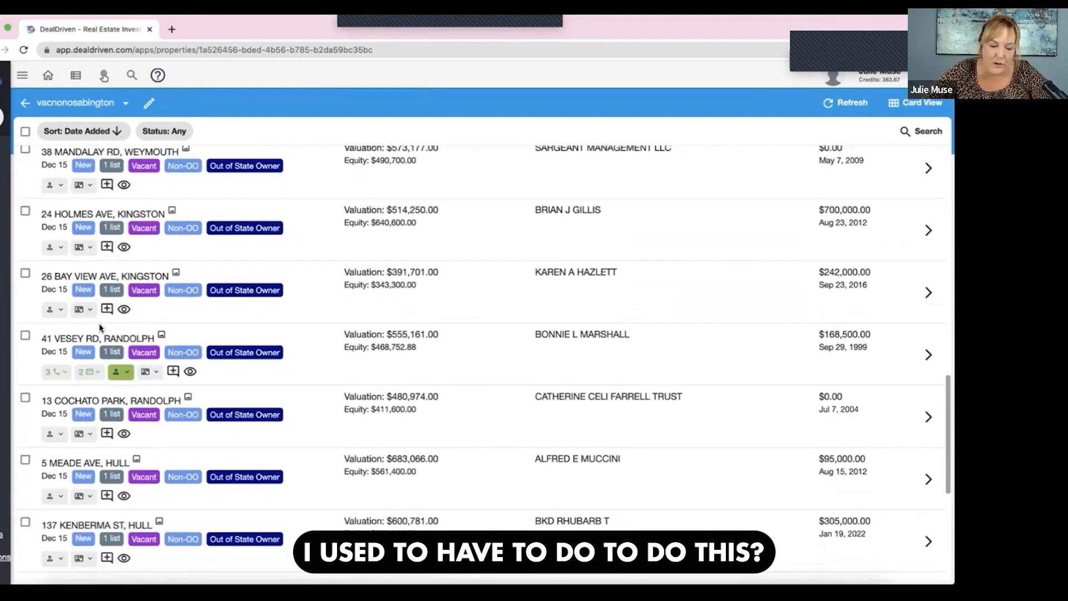
scroll(99, 328, "down", 5)
scroll(538, 51, "up", 2)
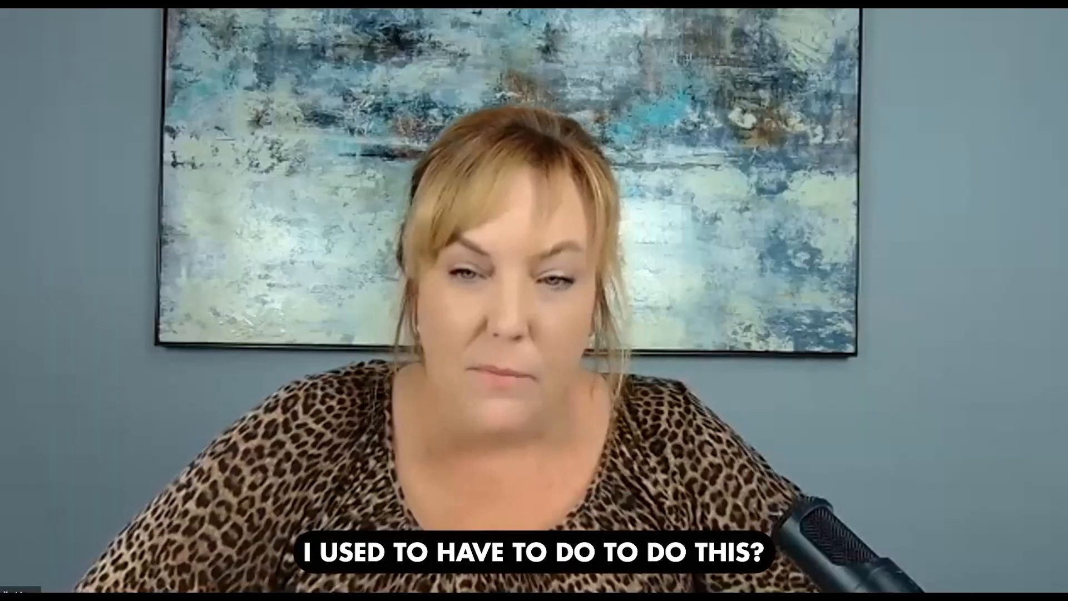
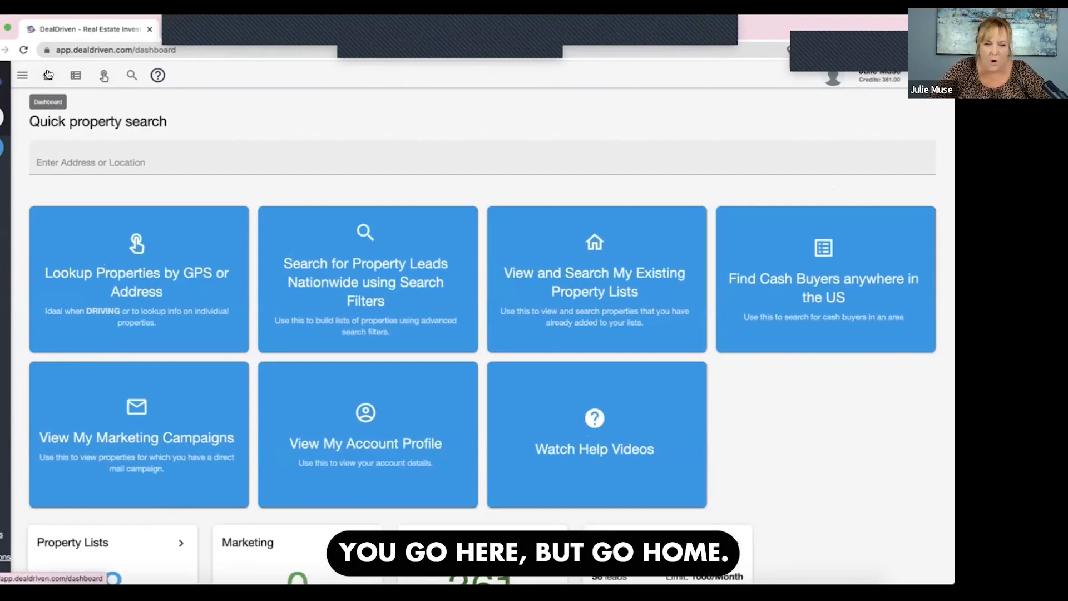
- Start a nationwide property lead search and set its centerpoint to Winnfield, LA, USA
left_click(375, 294)
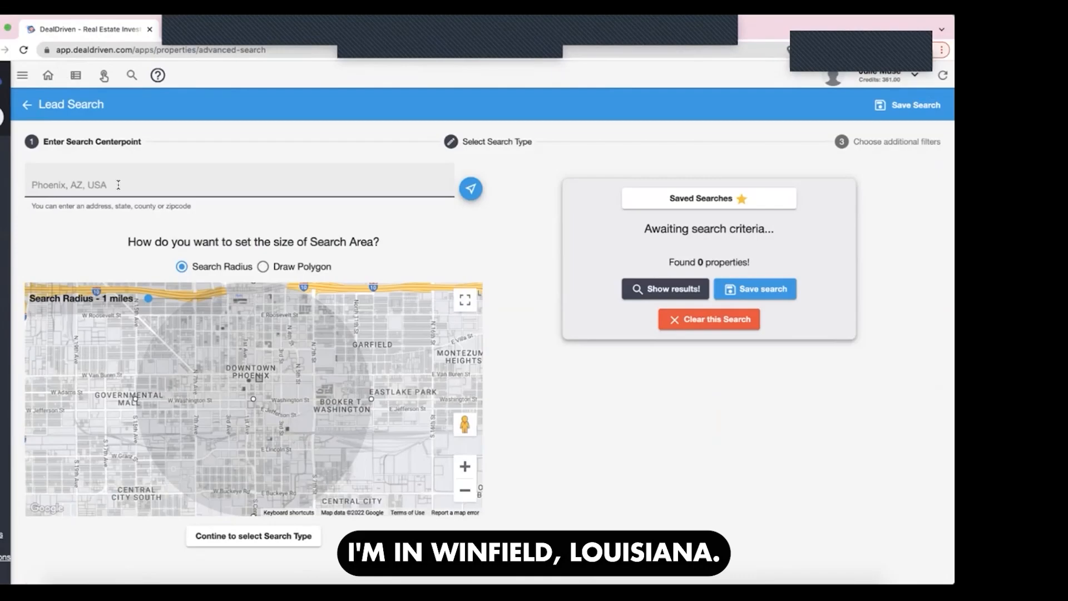
left_click(118, 185)
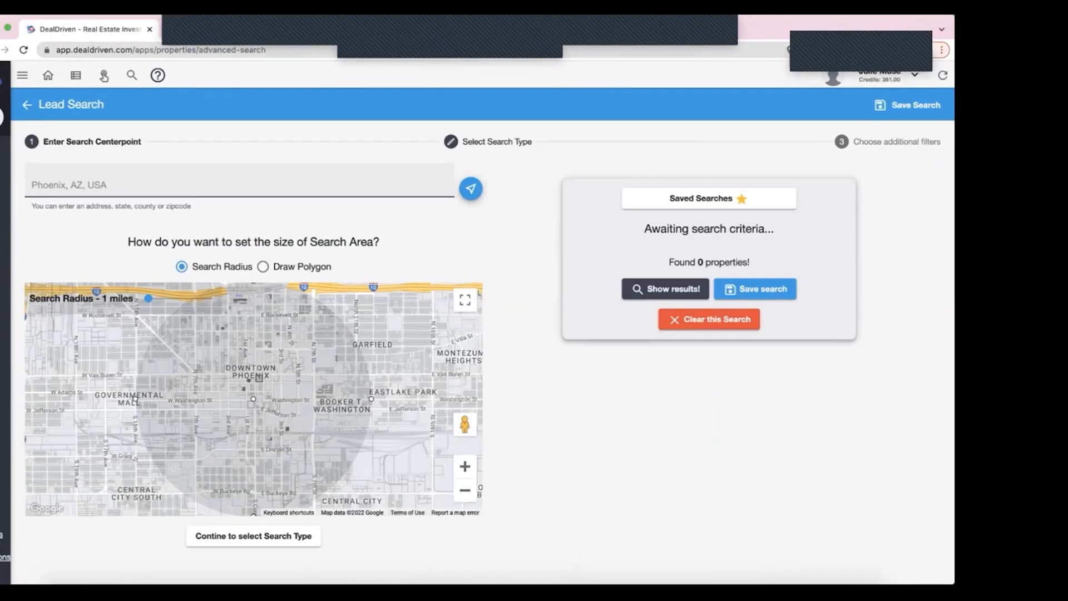
type("winfiel")
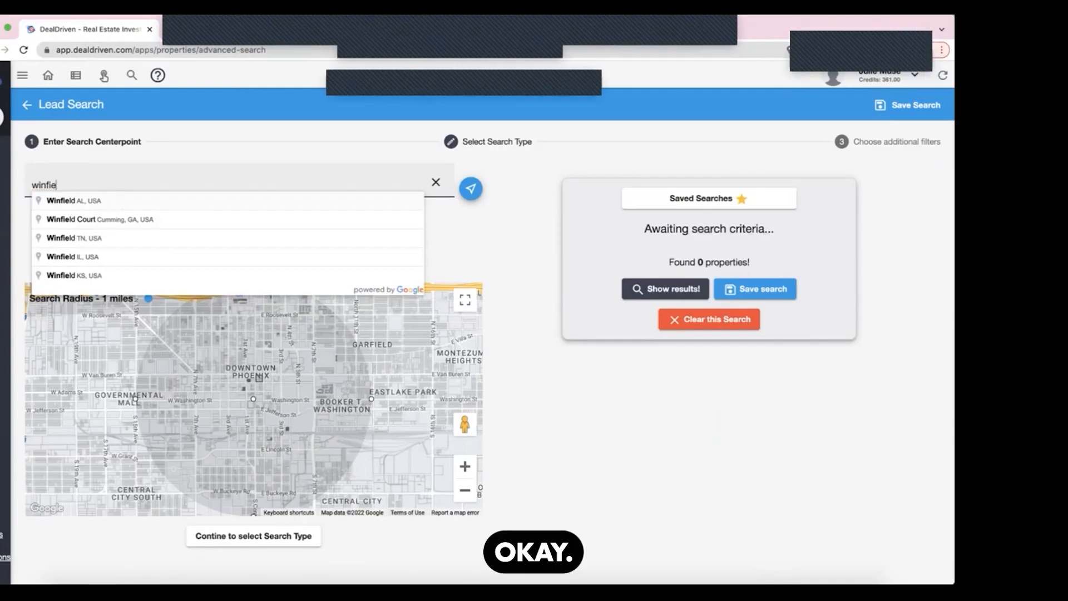
type("ld la")
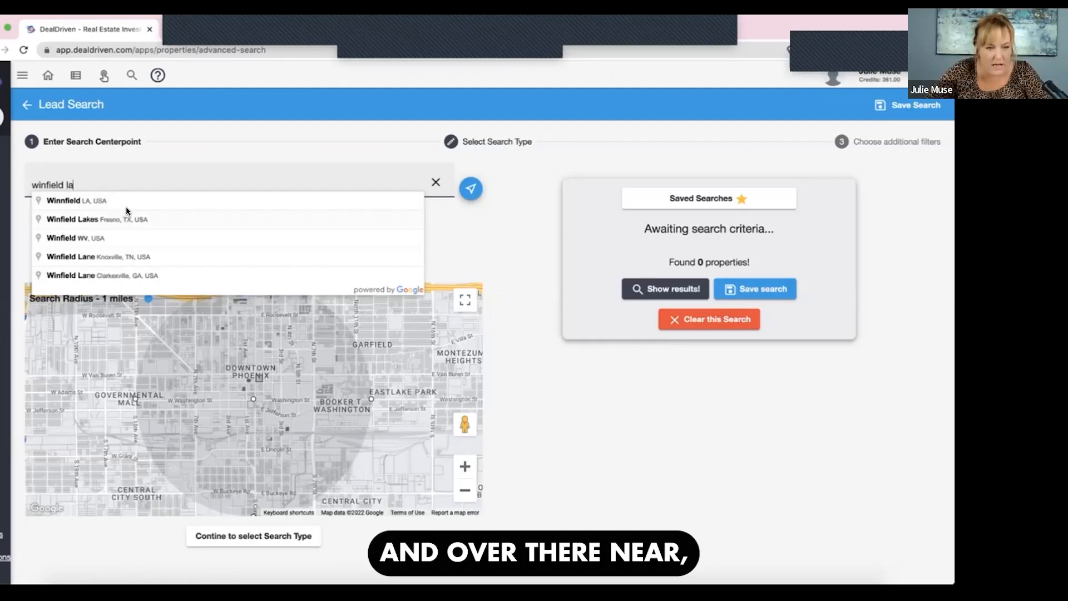
left_click(126, 208)
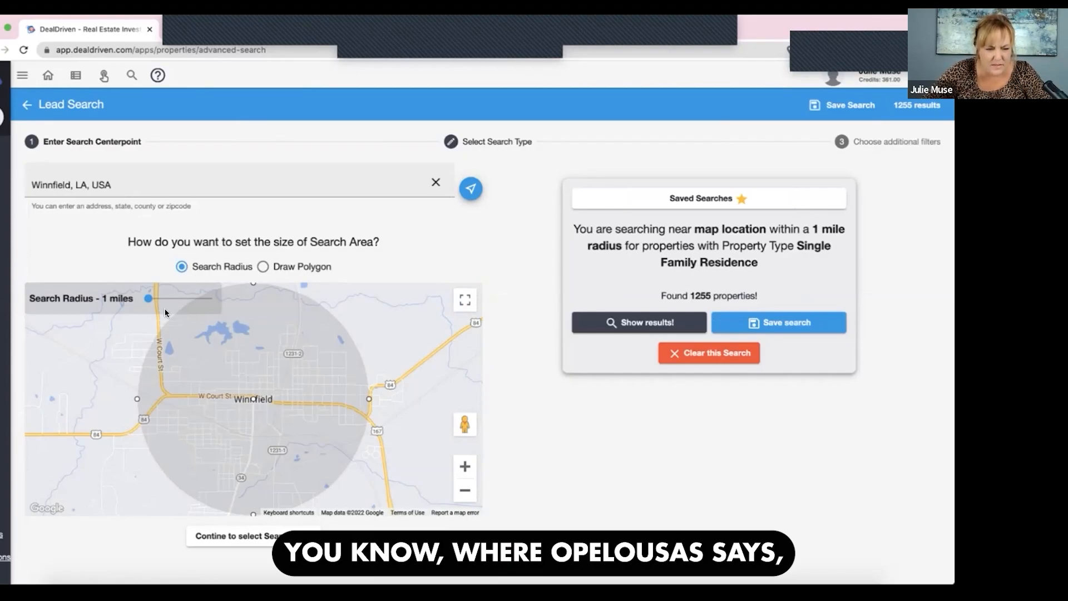
- Set the search radius around Winnfield to 20 miles and check the area it covers on the map
left_click_drag(148, 298, 170, 299)
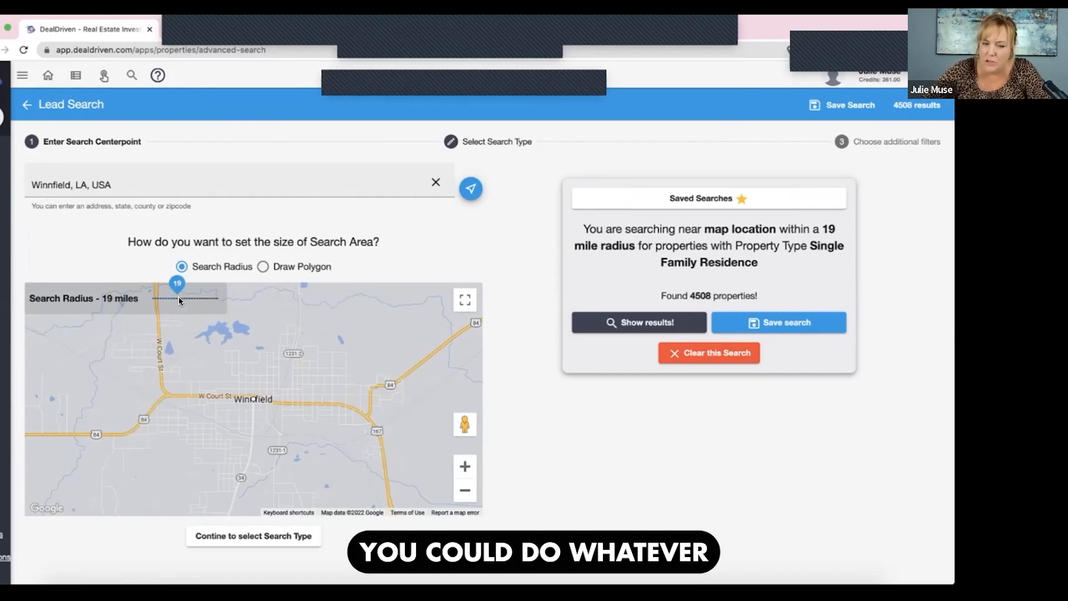
left_click_drag(175, 296, 178, 298)
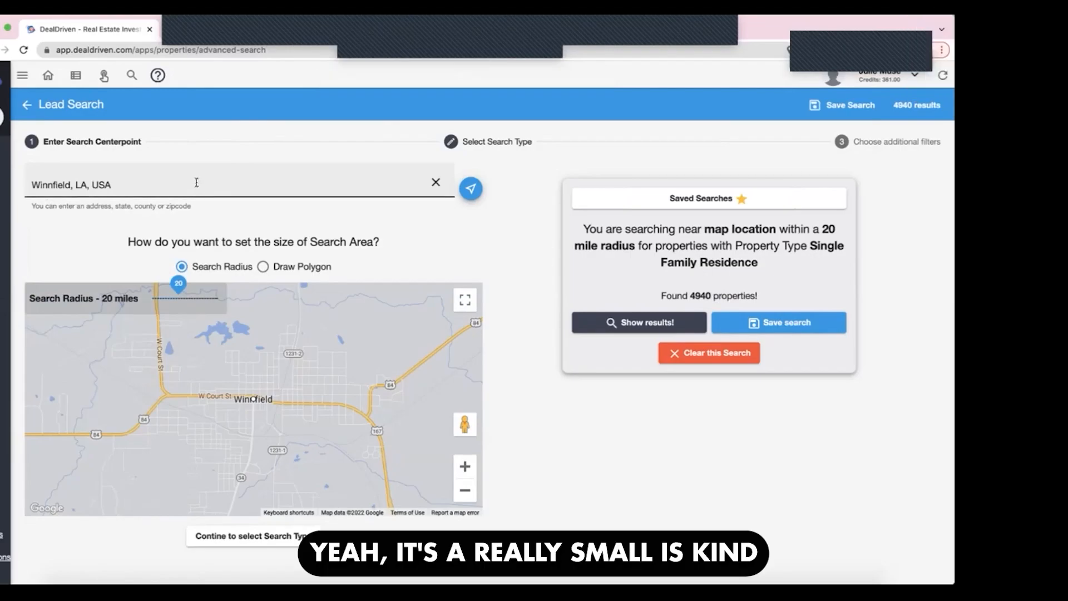
left_click(466, 489)
left_click(465, 489)
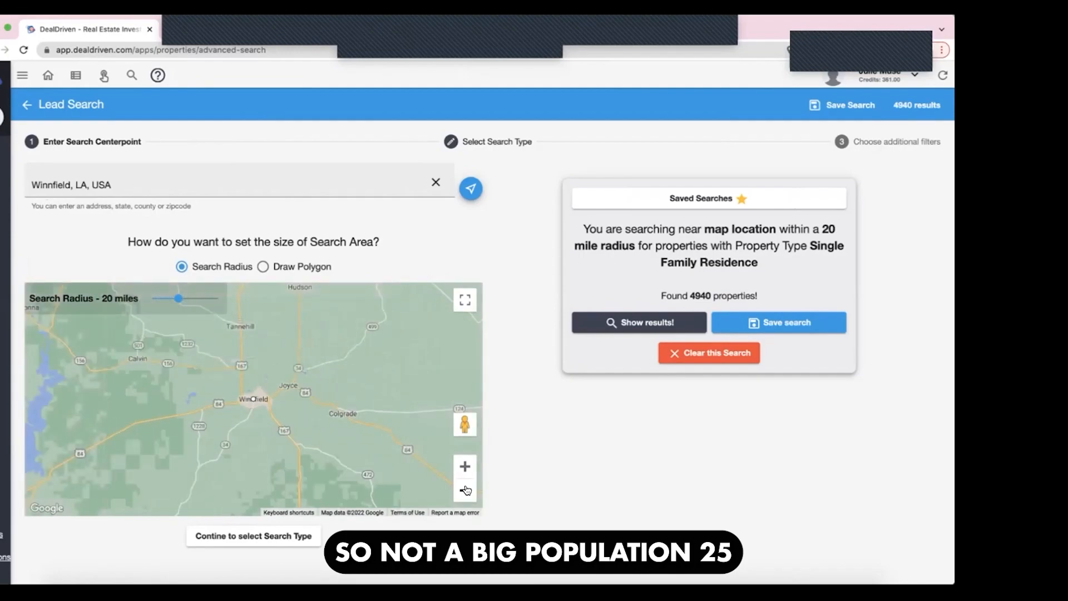
left_click(466, 489)
left_click(465, 490)
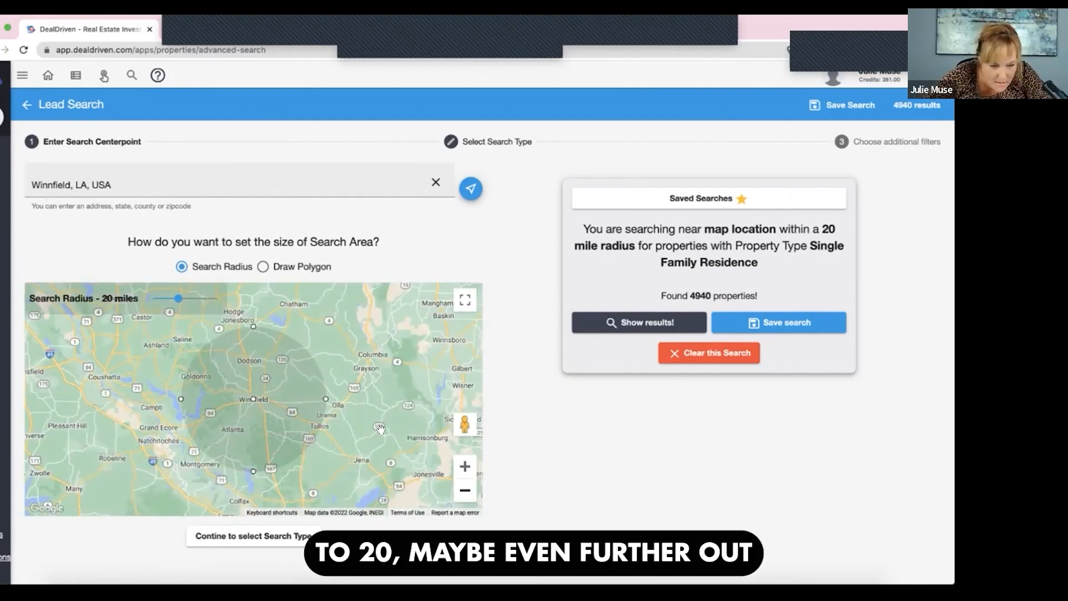
mouse_move(388, 443)
left_mouse_down()
mouse_move(400, 464)
mouse_move(387, 447)
left_mouse_up()
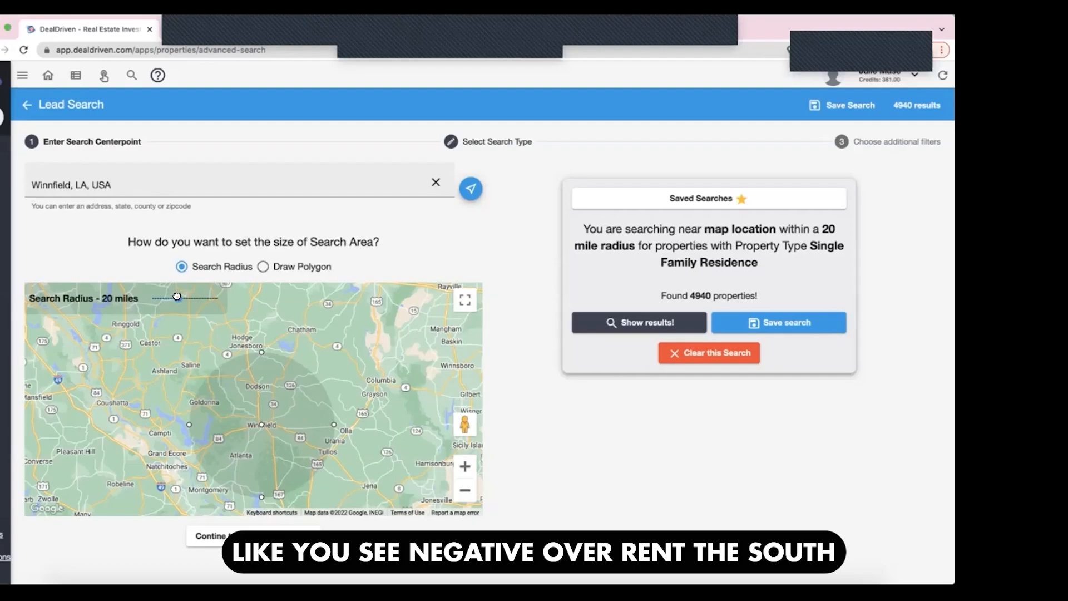
- Try the Tired Single Family Landlord predefined search with a 50-mile radius, and clear the search
left_click_drag(177, 296, 195, 299)
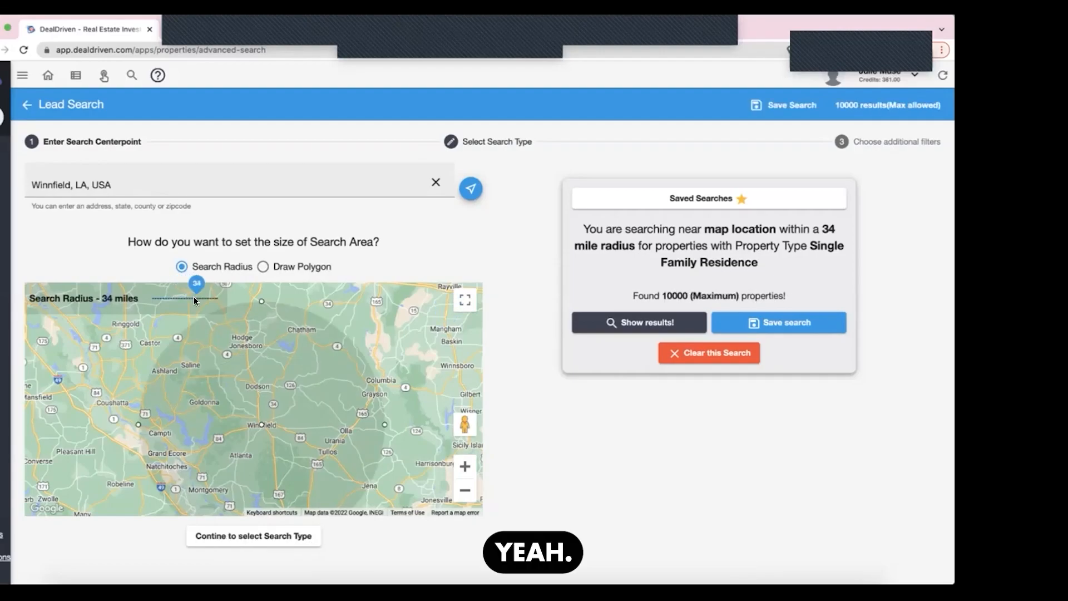
left_click_drag(195, 298, 218, 297)
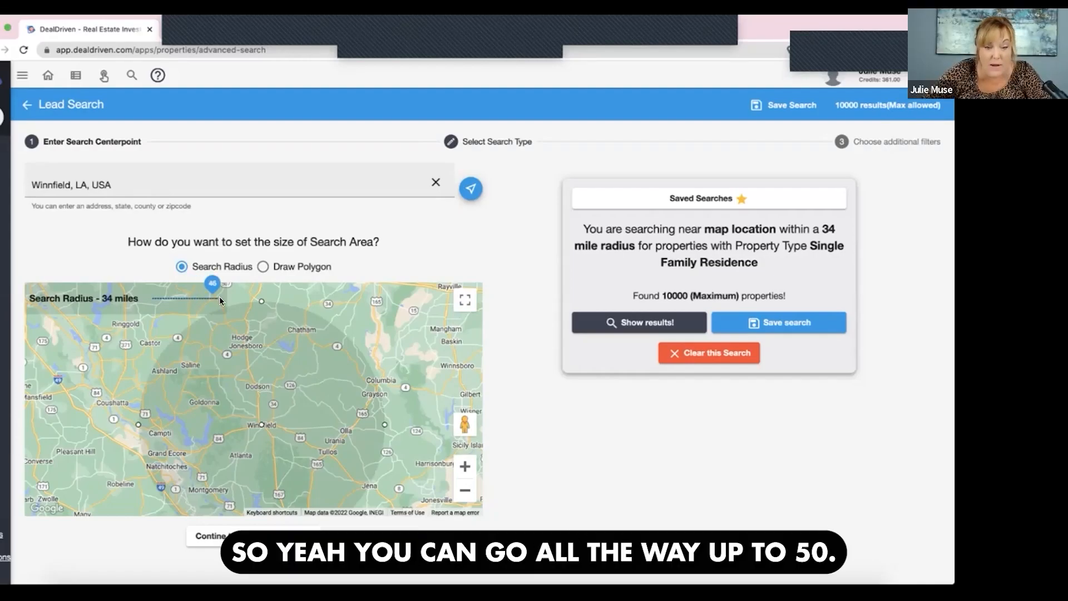
left_click(498, 142)
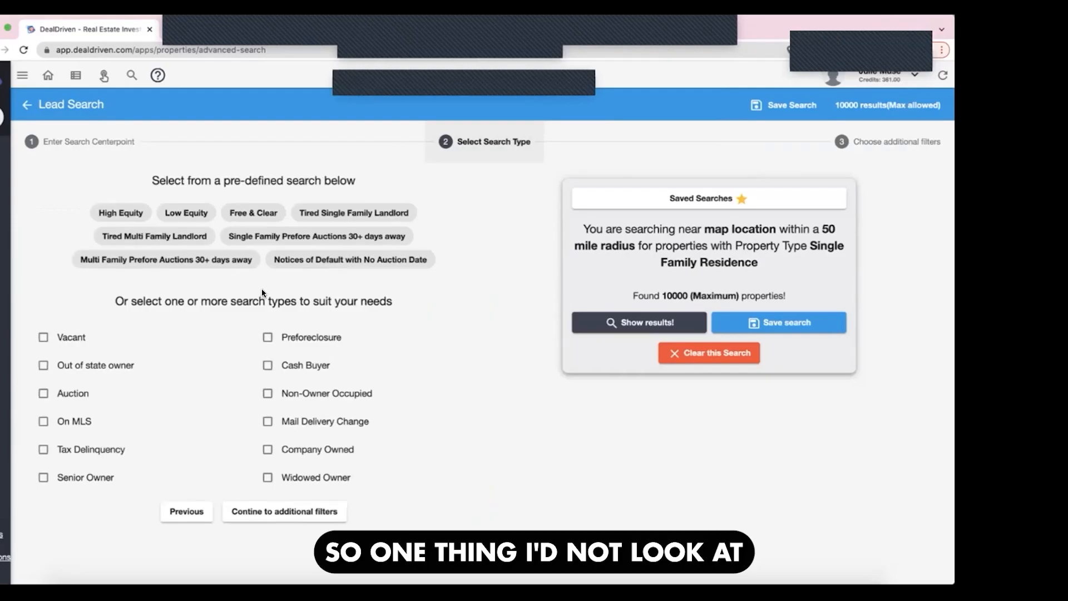
left_click(340, 212)
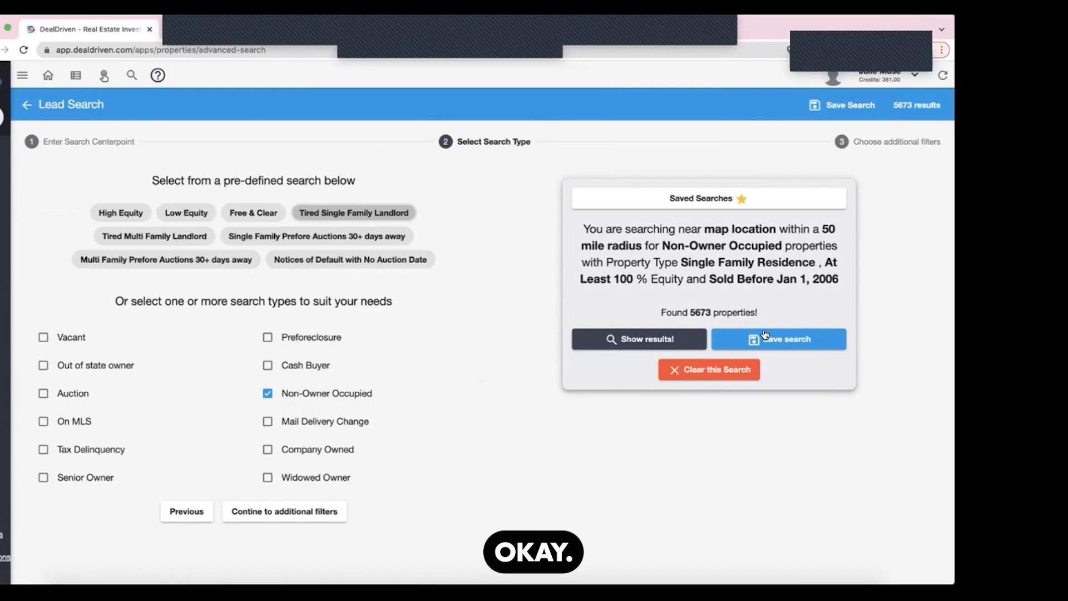
left_click(683, 374)
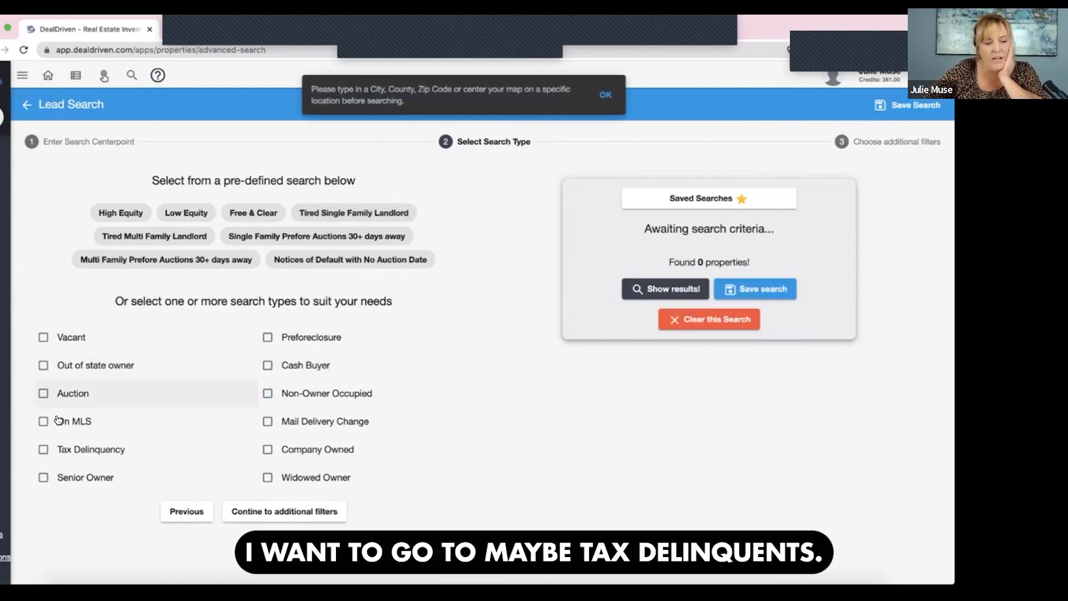
- Try the Tax Delinquency search type around Winnfield, and replace it with the High Equity preset combined with Vacant
left_click(44, 452)
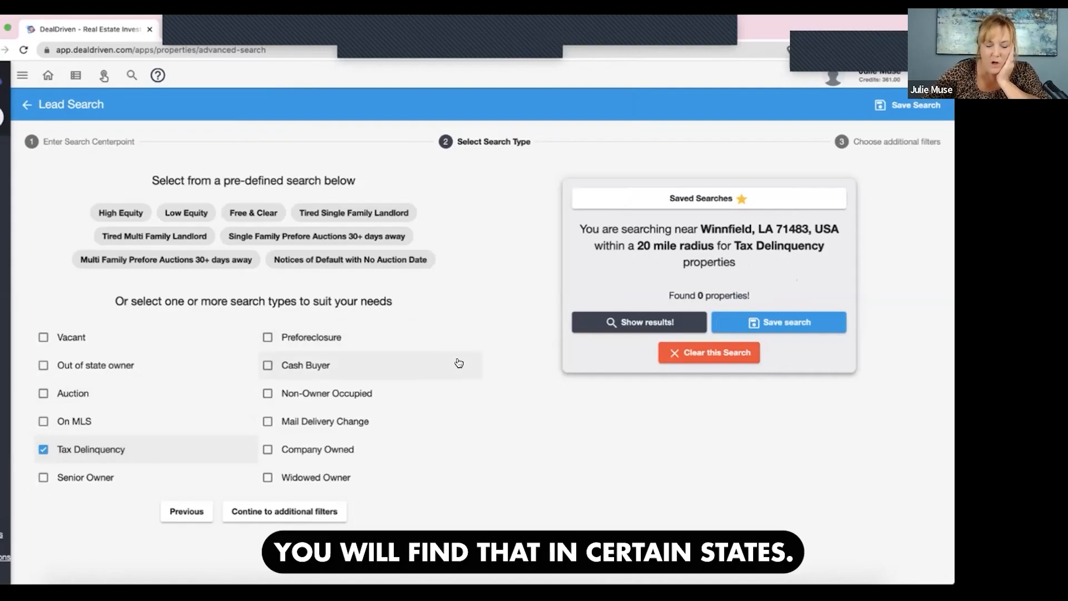
left_click(41, 453)
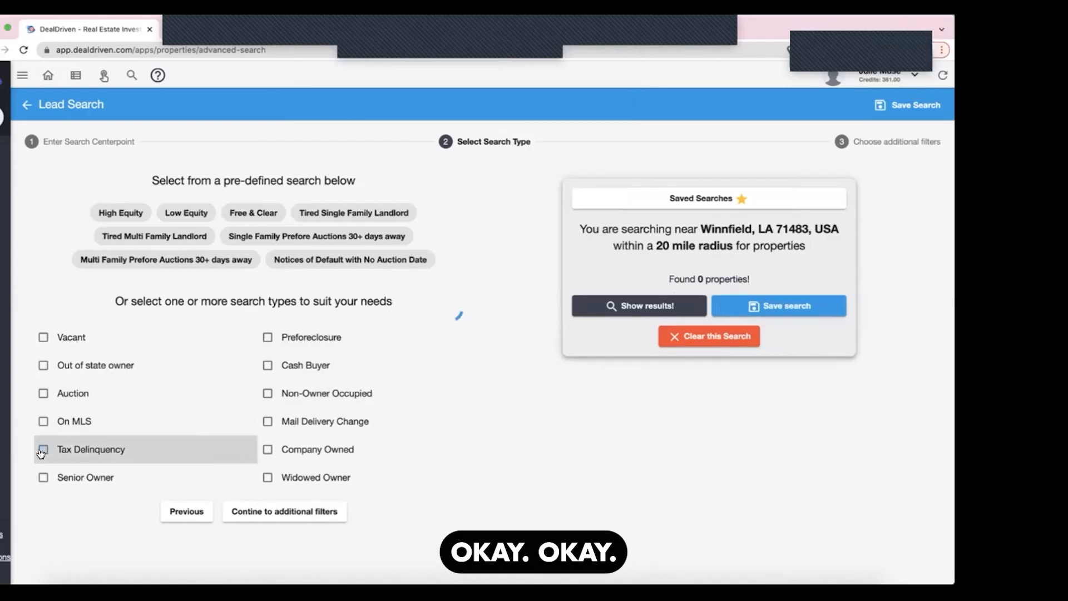
left_click(130, 216)
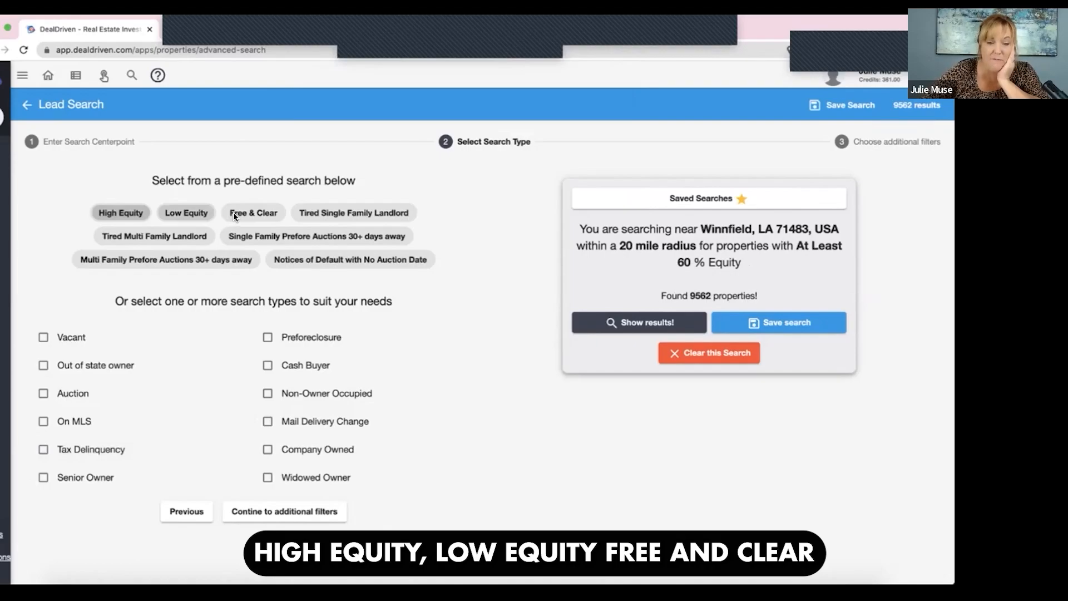
left_click(84, 337)
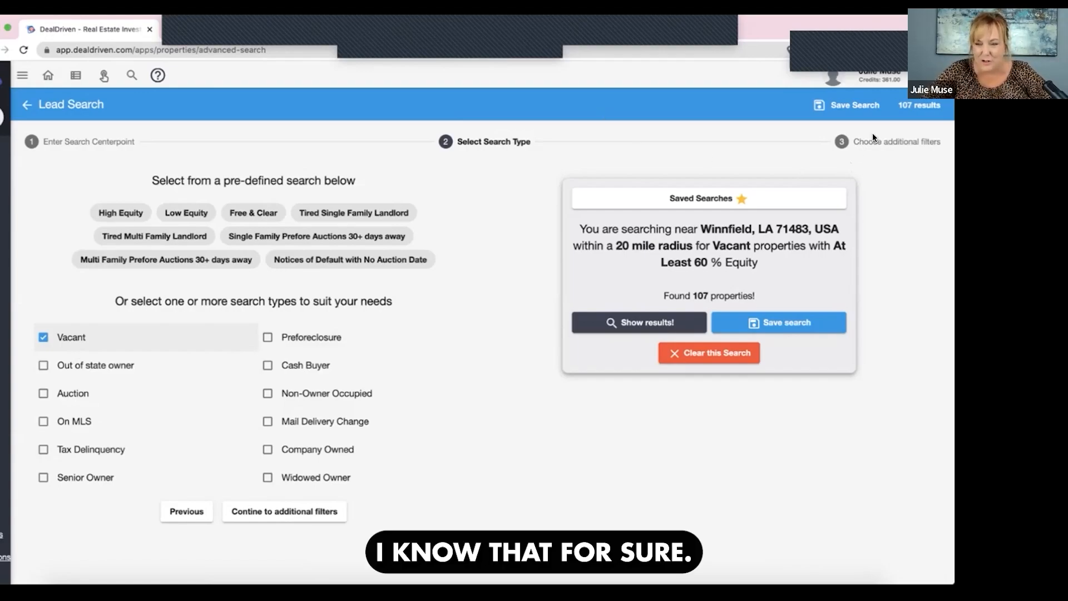
- Limit the property type filter to Single Family Residence, Townhouse, Duplex, Triplex and Quadplex
left_click(856, 143)
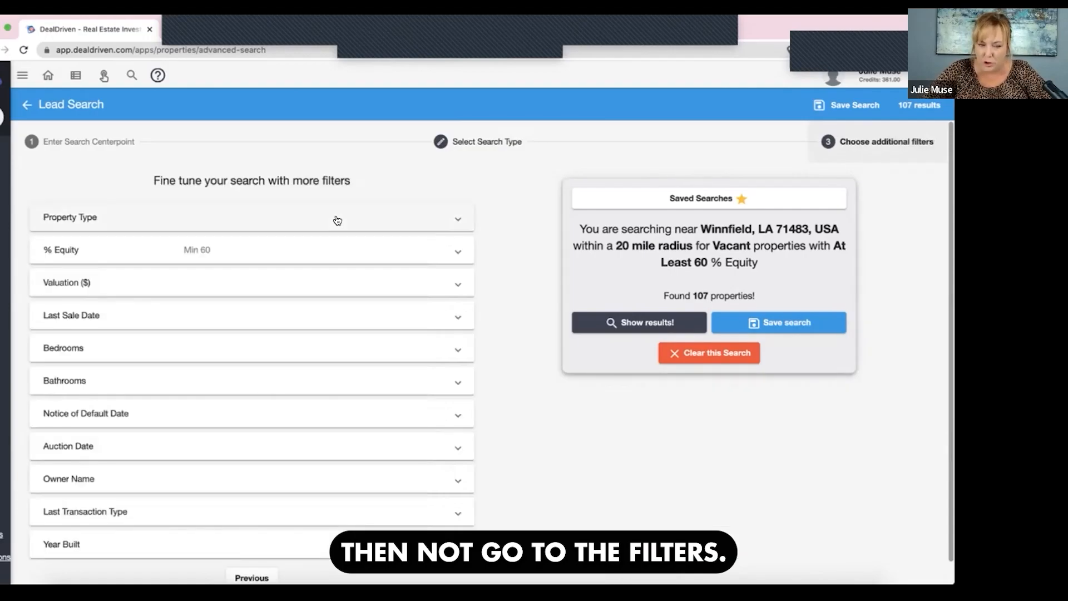
left_click(334, 220)
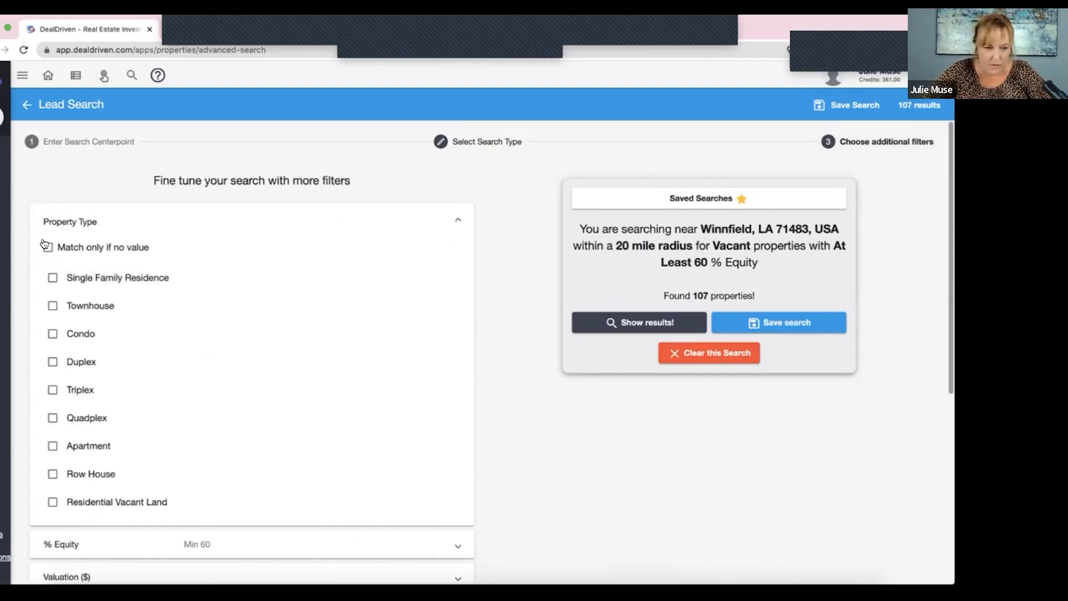
left_click(52, 278)
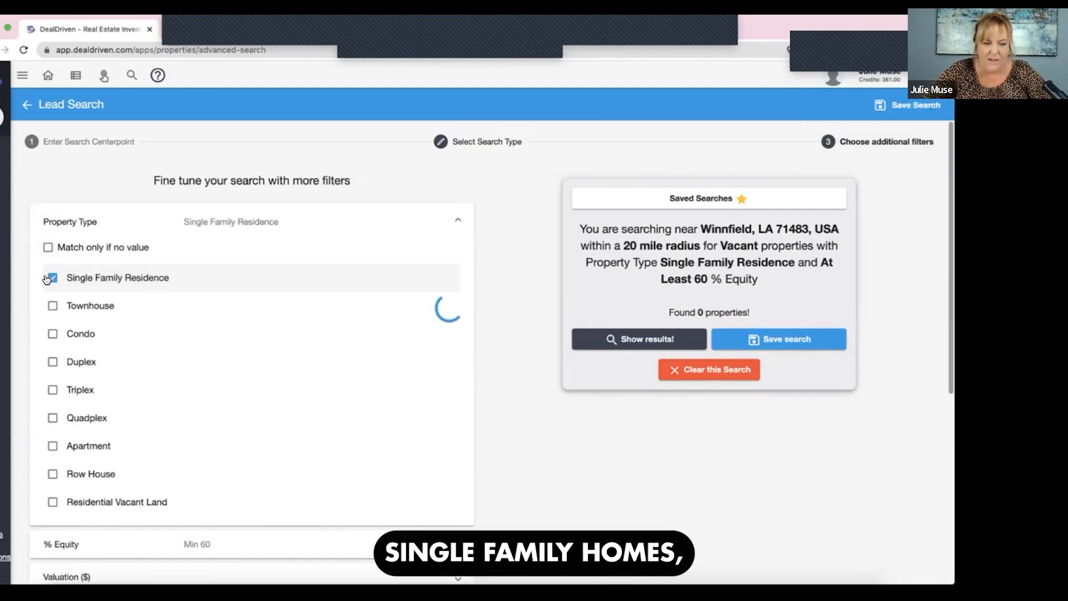
left_click(51, 307)
left_click(51, 365)
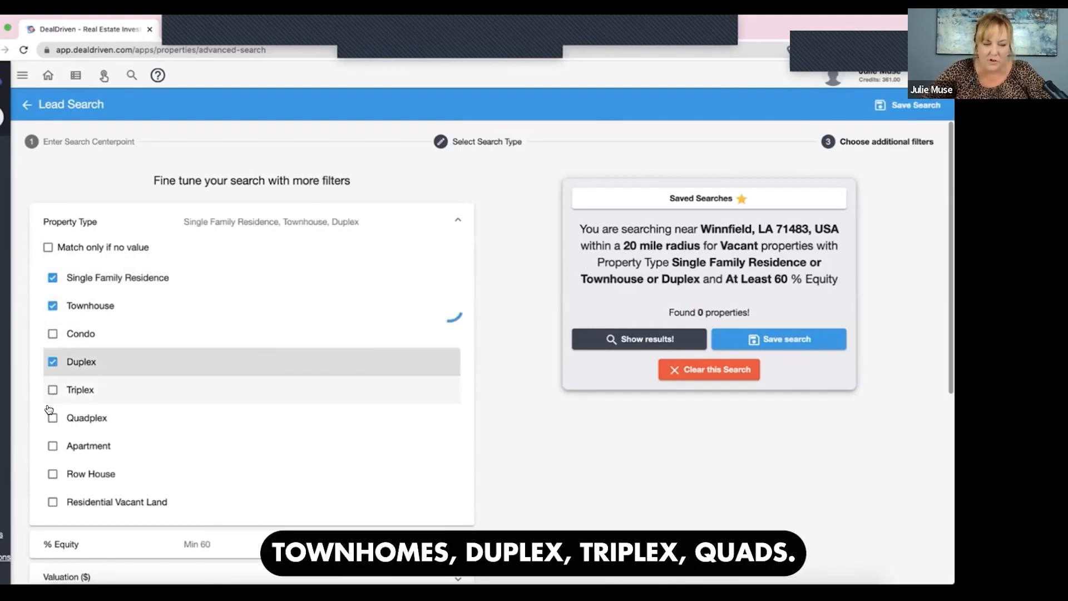
left_click(52, 390)
left_click(52, 418)
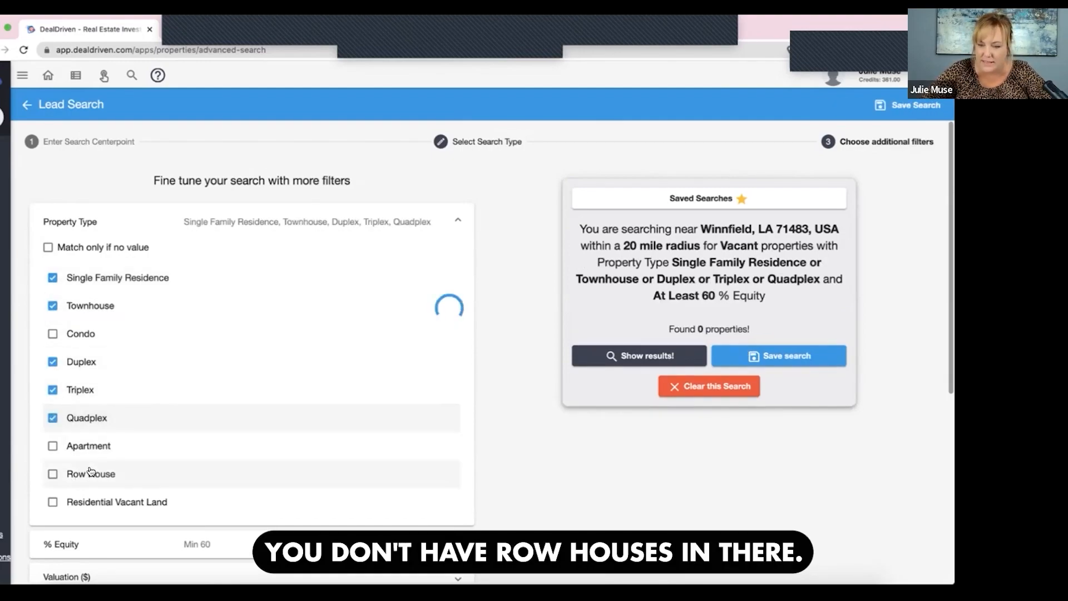
- Set the minimum equity filter to 35 percent, leaving the maximum blank
scroll(89, 471, "down", 3)
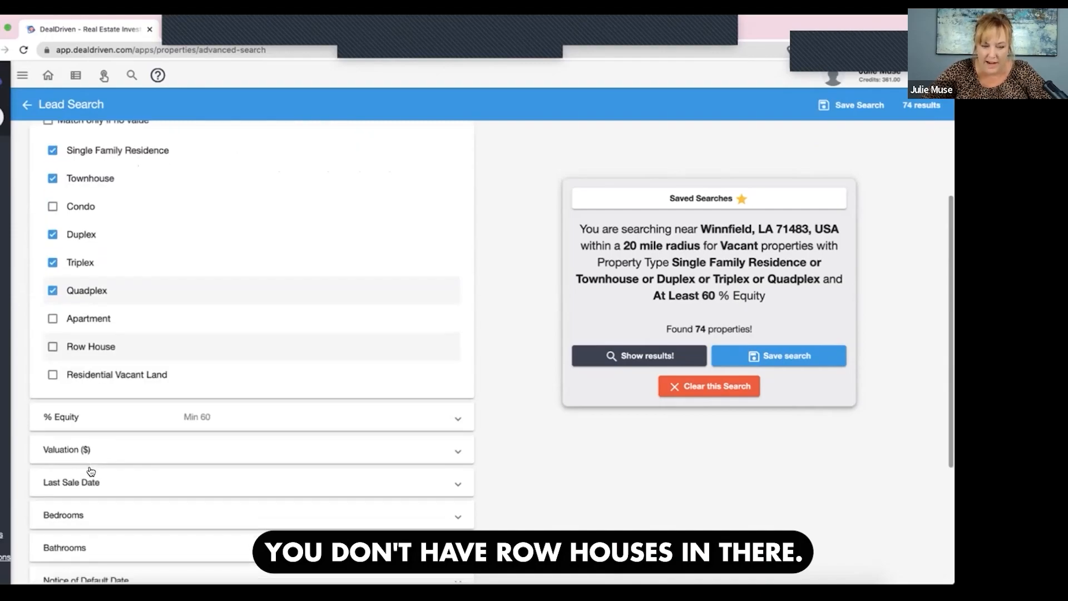
left_click(186, 379)
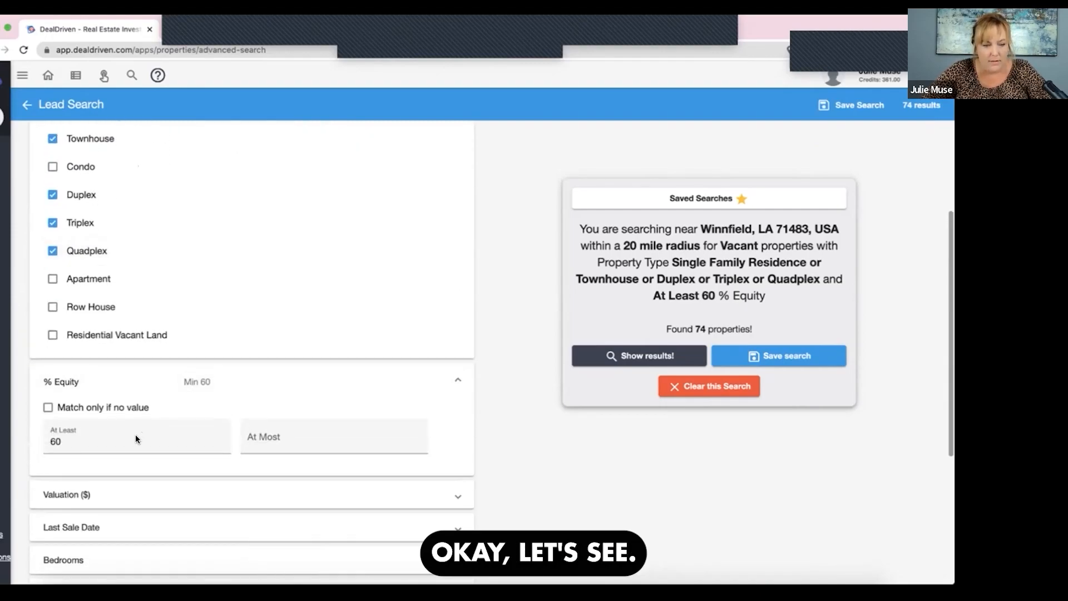
left_click(122, 443)
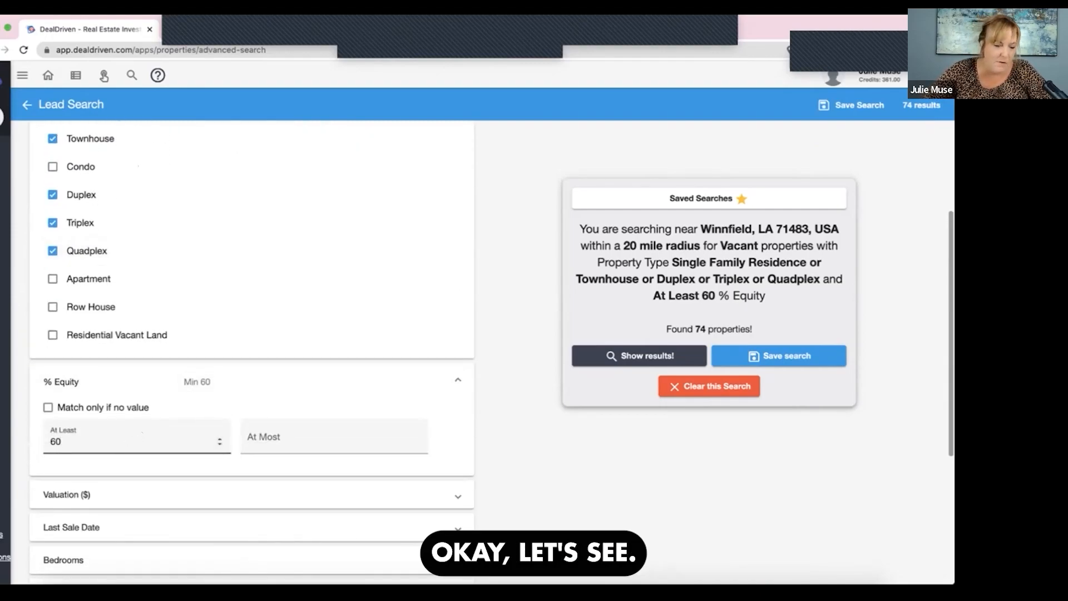
key("BackSpace")
key("BackSpace")
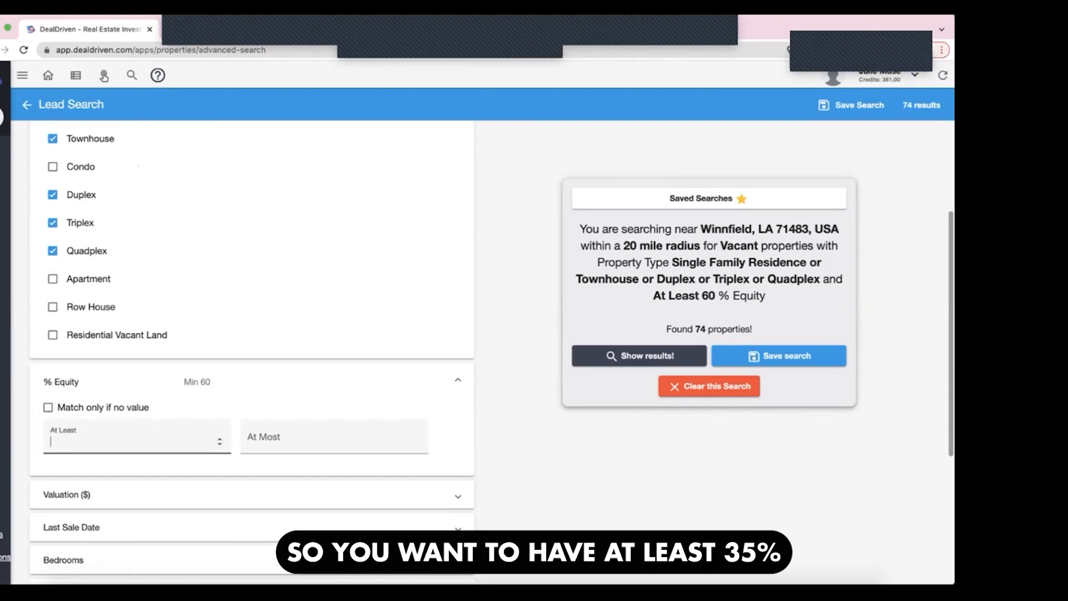
type("35")
key("Tab")
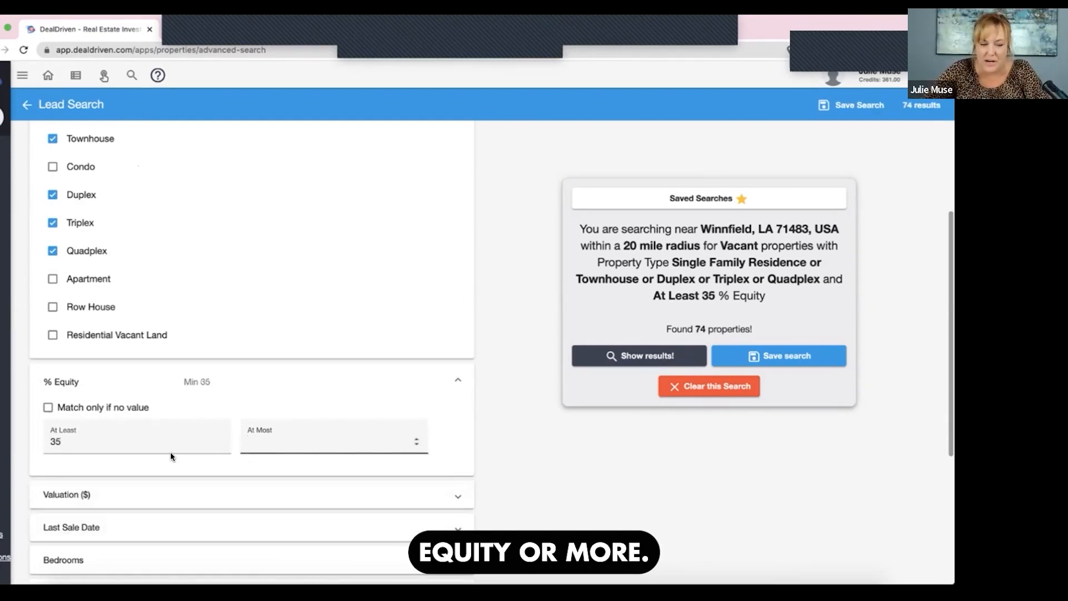
- Look over the remaining filters, show the search results and examine where the vacant properties lie on the Winnfield map
scroll(170, 452, "down", 2)
scroll(191, 424, "down", 3)
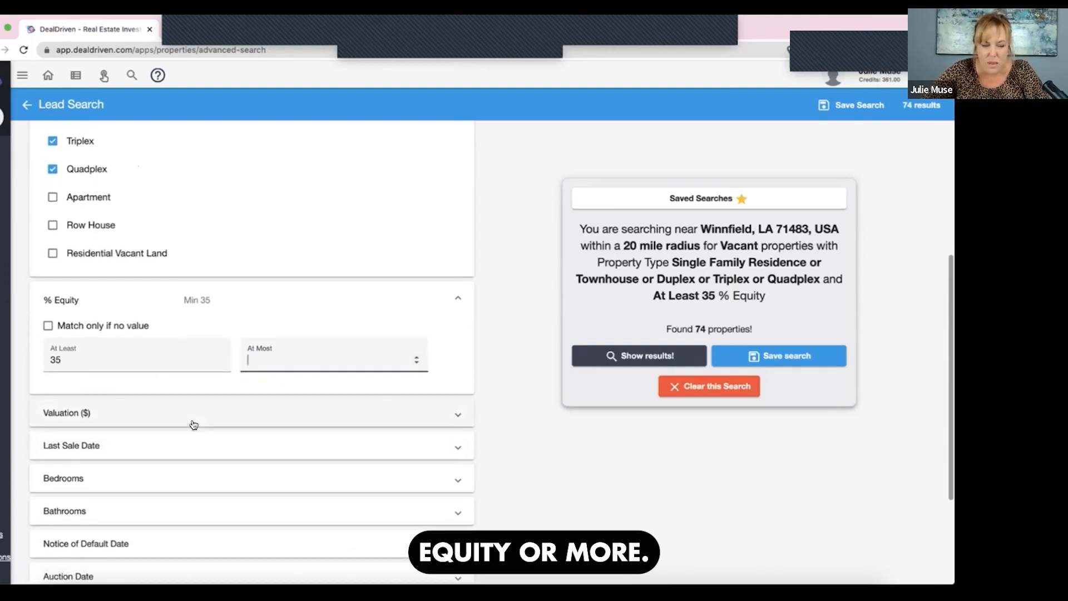
scroll(194, 424, "down", 1)
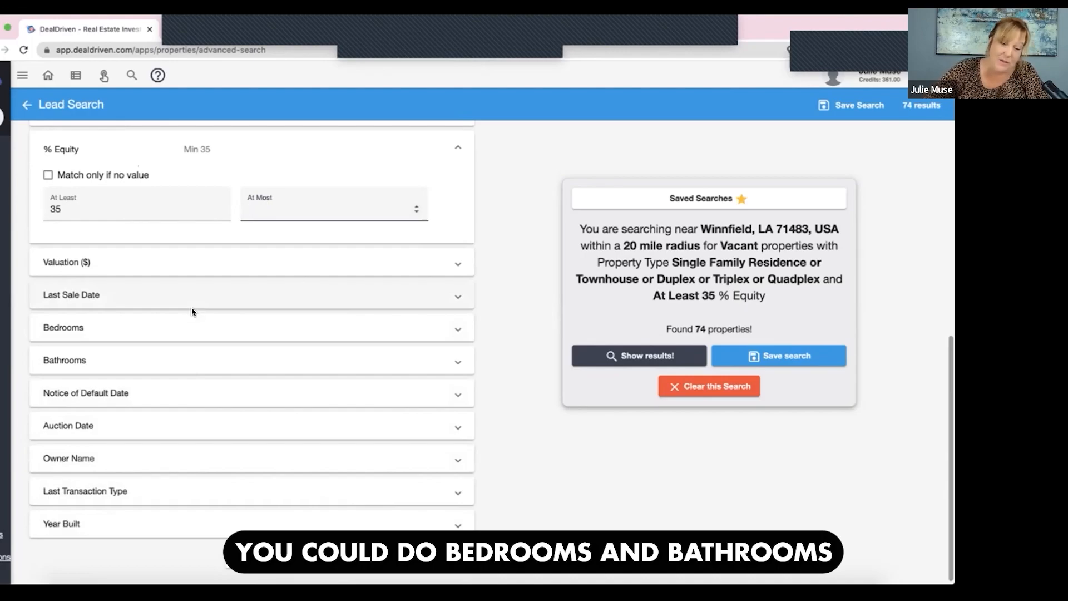
left_click(657, 363)
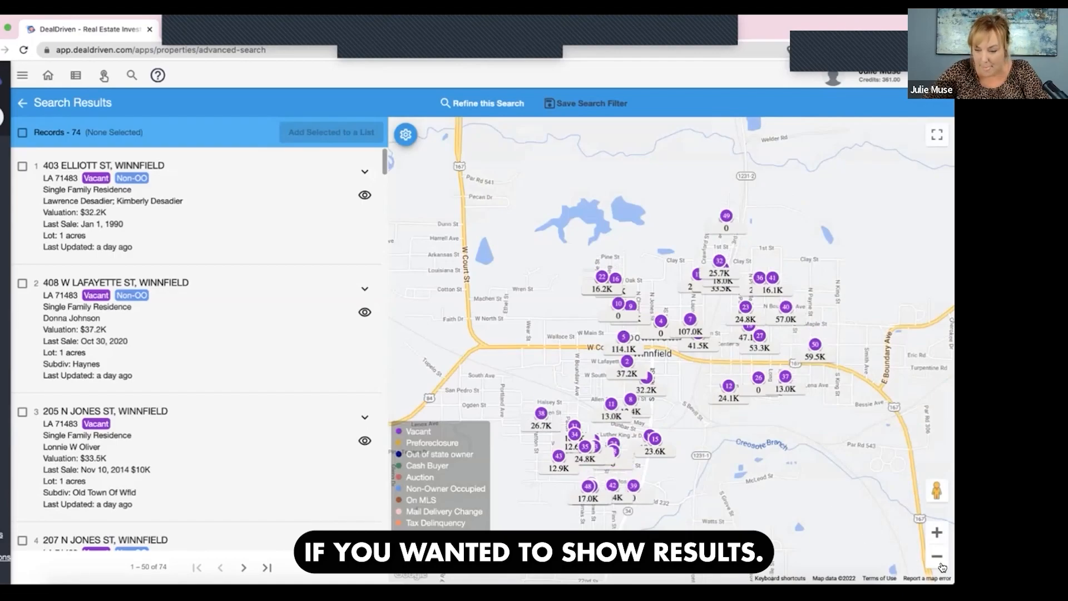
left_click(938, 557)
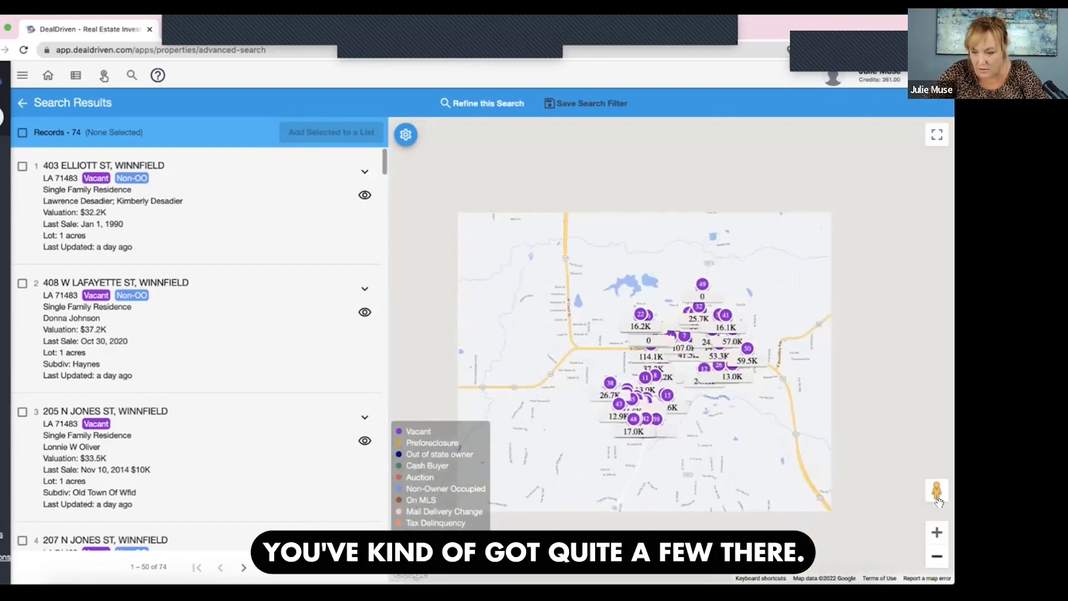
left_click(938, 533)
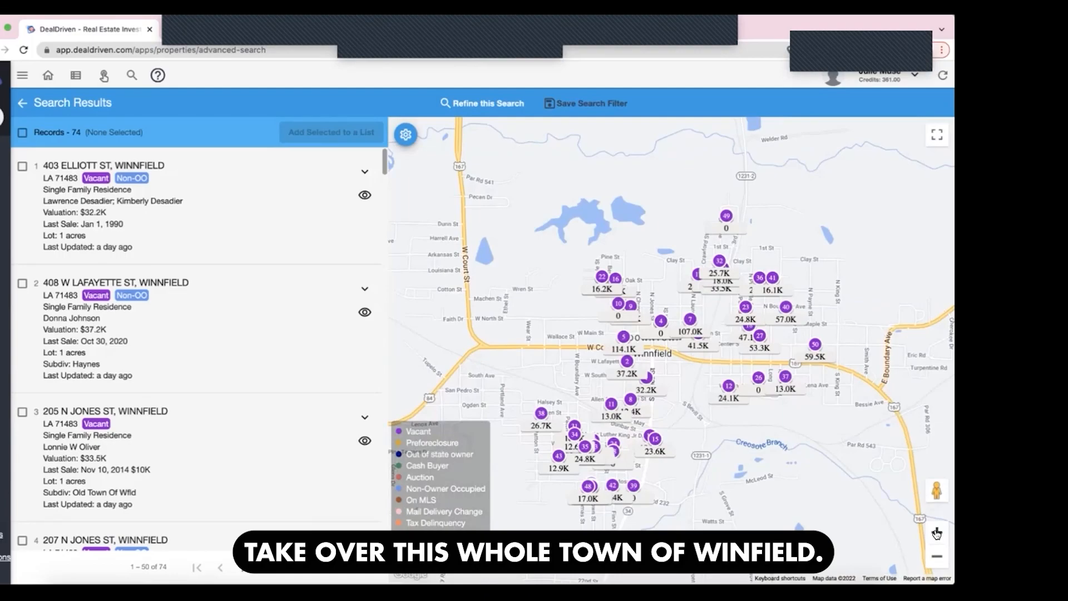
left_click(938, 533)
left_click_drag(863, 526, 930, 501)
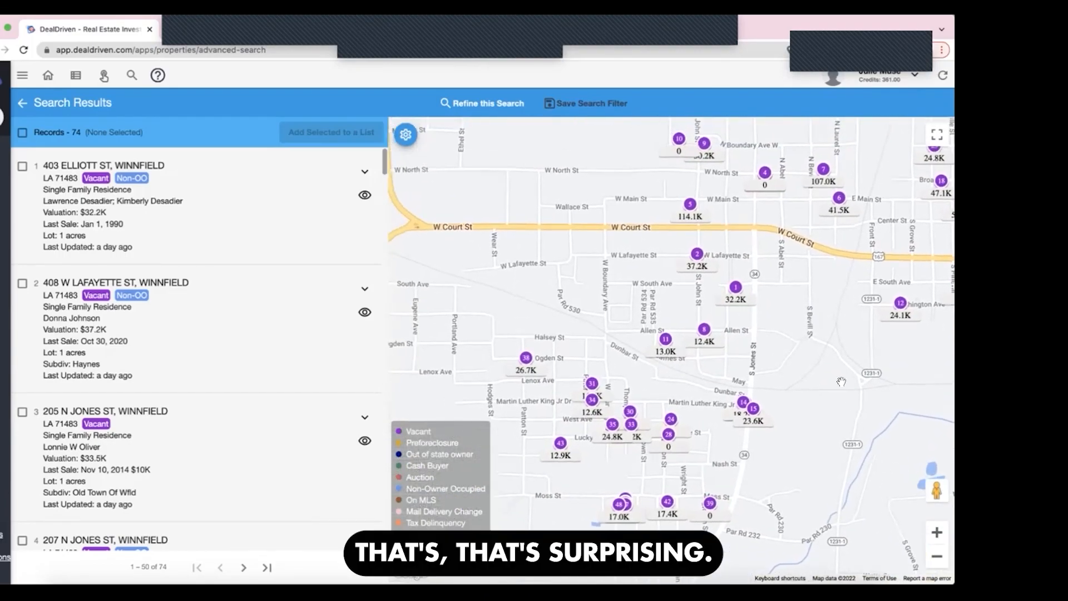
- Select all the vacant property search results and add them to a new list named winfield
left_click_drag(837, 454, 712, 537)
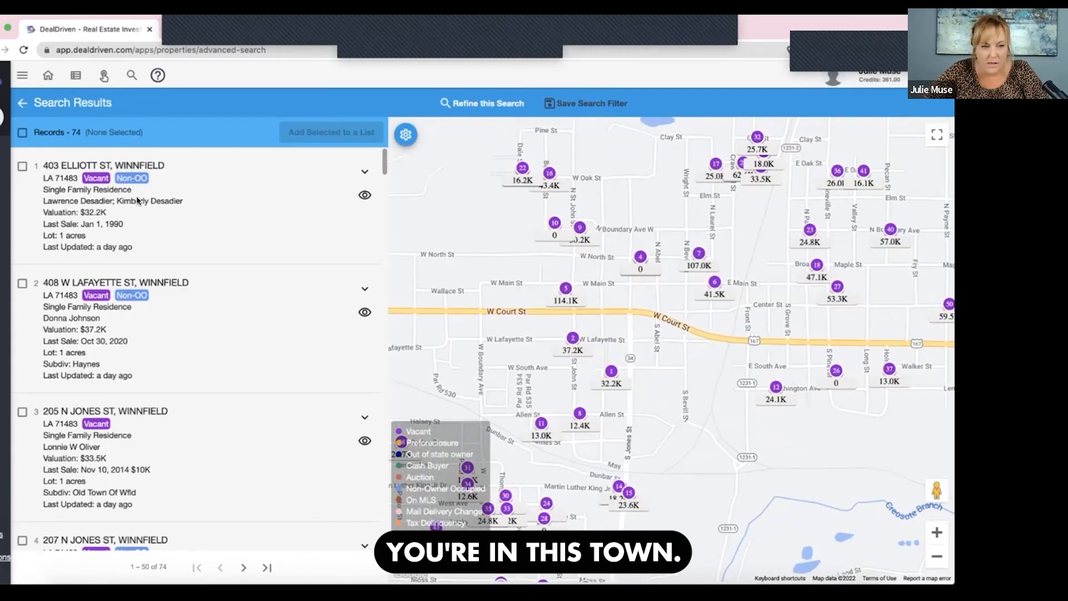
mouse_move(38, 116)
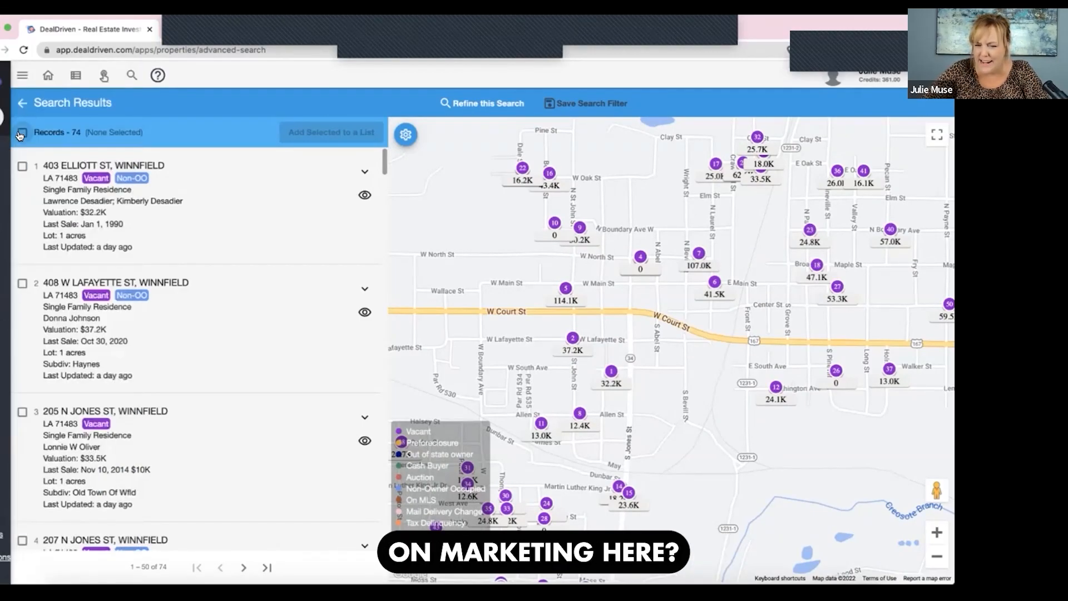
left_click(329, 132)
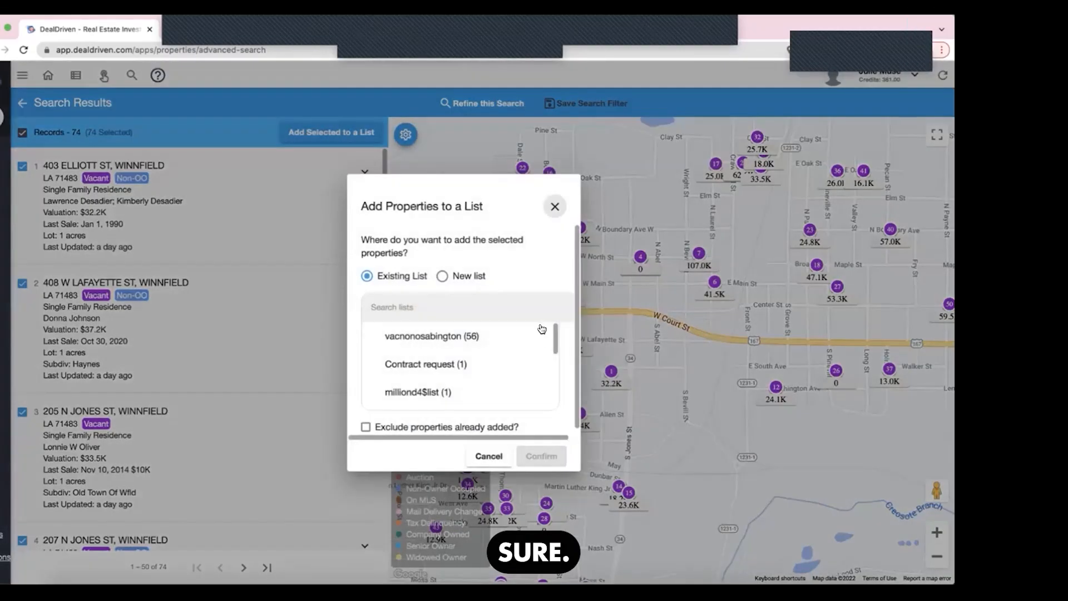
left_click(443, 277)
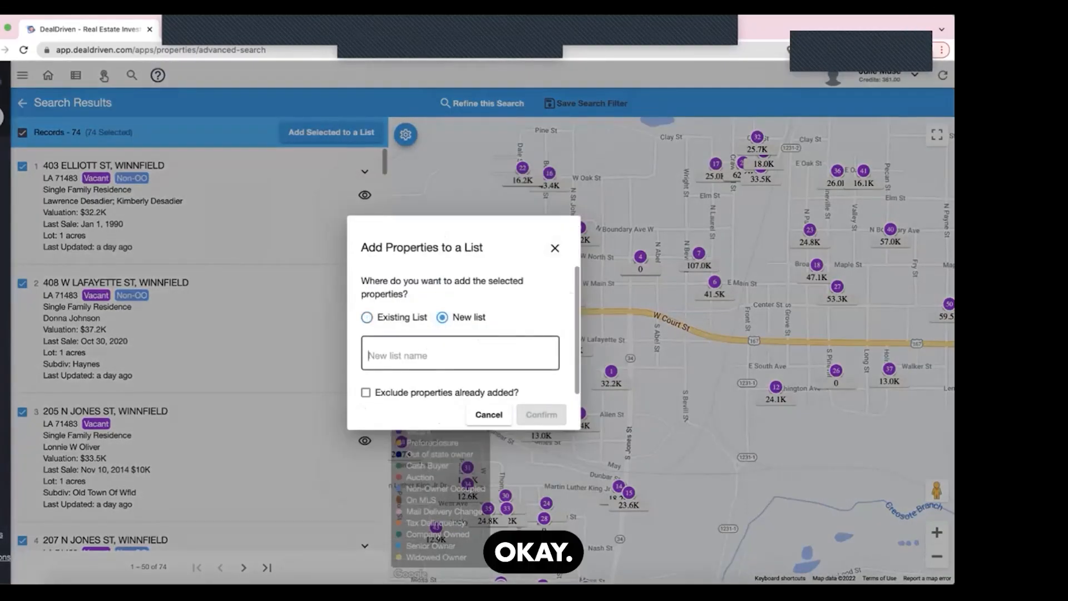
type("winfield")
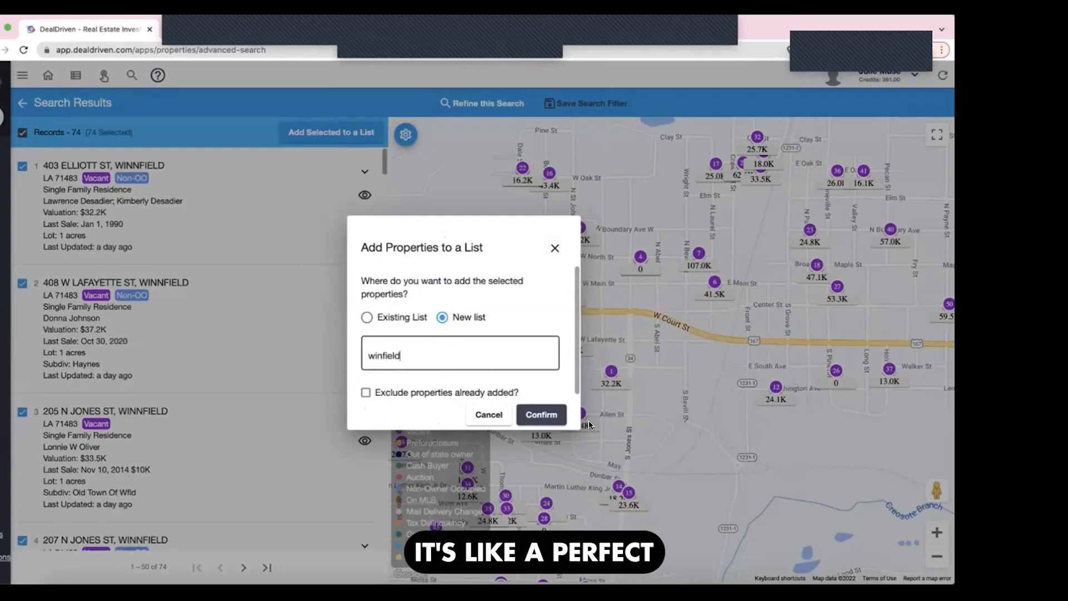
left_click(558, 421)
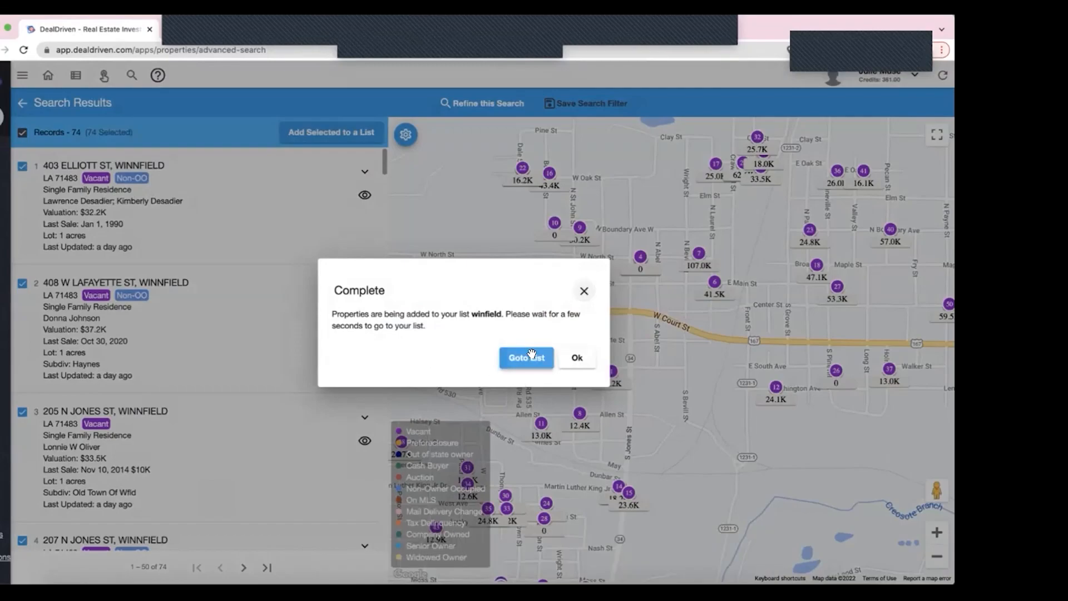
- Go to the winfield list and look through its properties' valuations, owners and last sale dates
left_click(532, 355)
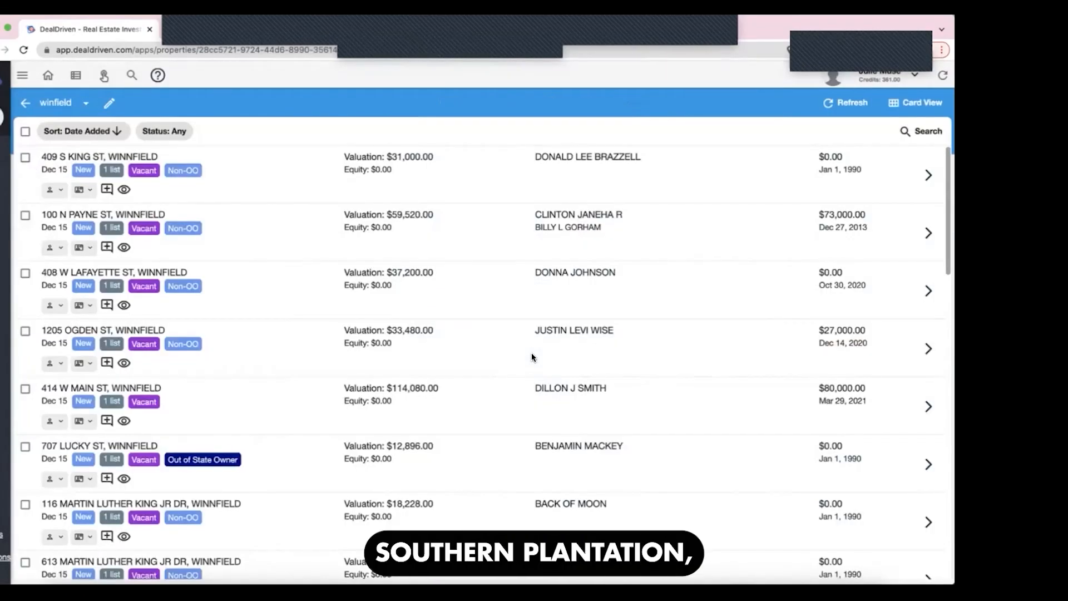
scroll(532, 356, "down", 3)
scroll(532, 356, "down", 10)
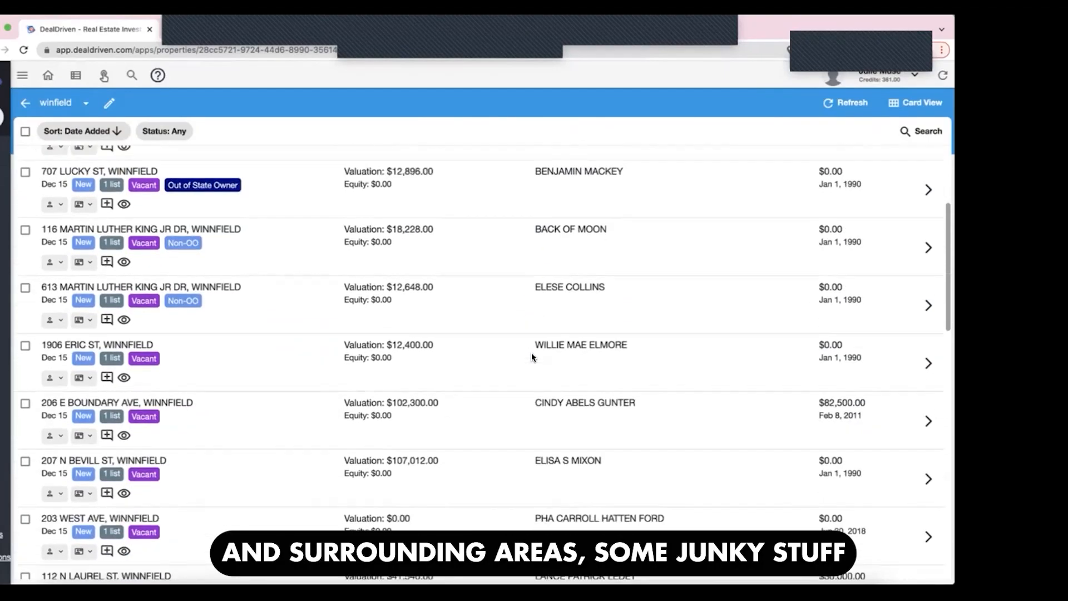
scroll(532, 357, "down", 13)
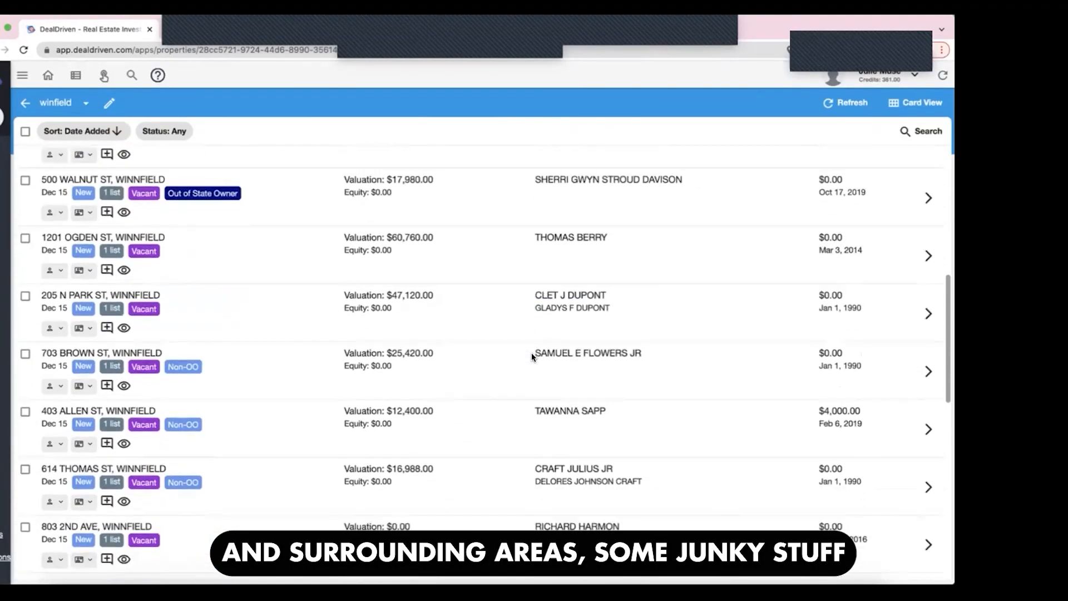
scroll(532, 357, "down", 5)
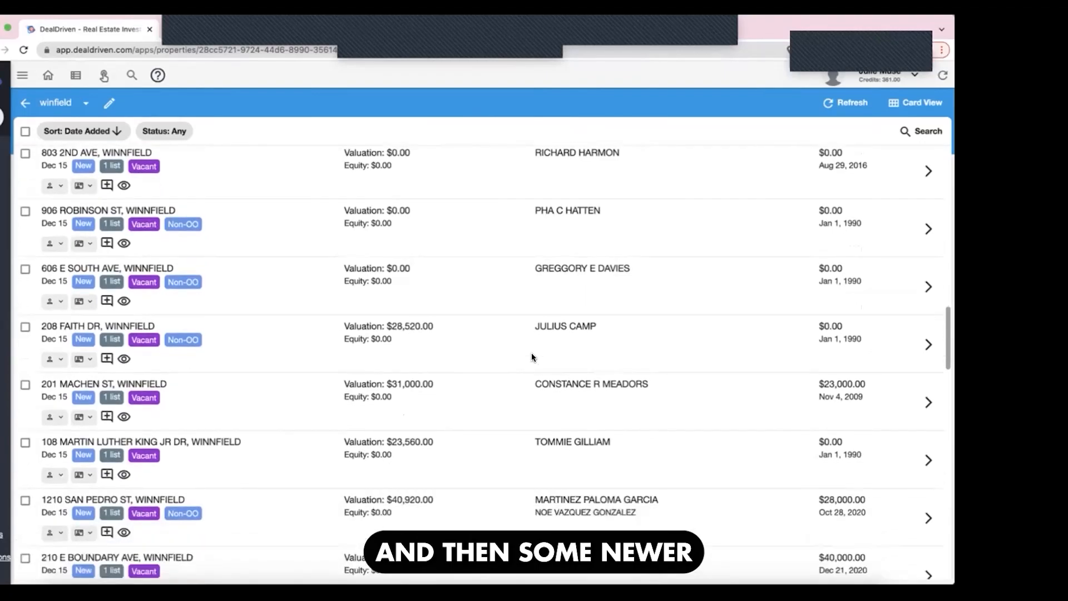
scroll(532, 357, "up", 20)
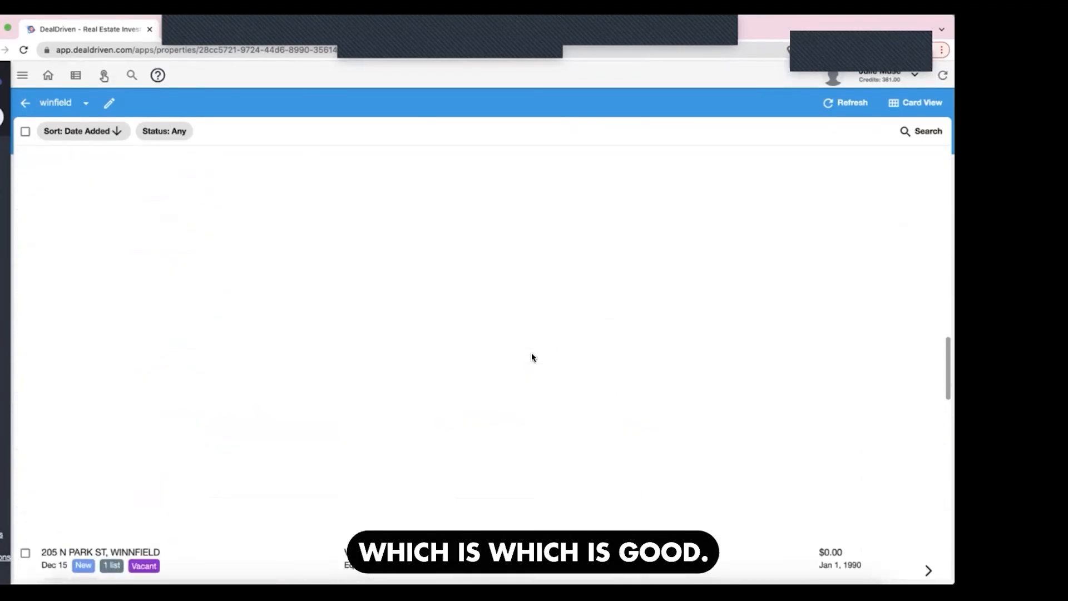
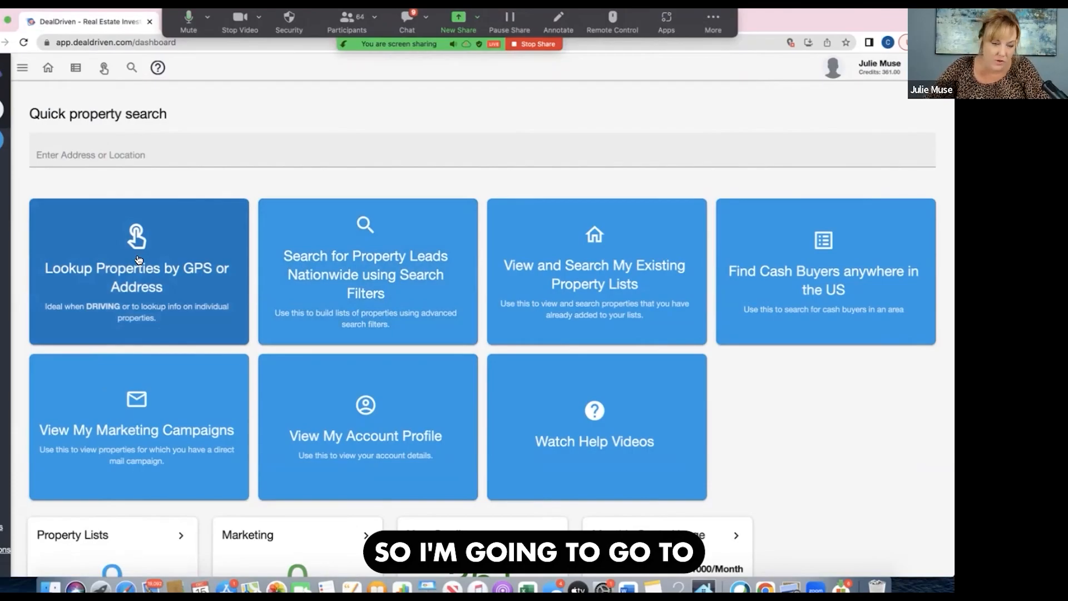
- Open the property lookup by GPS or address and show Clearwater, FL, USA on the map
left_click(138, 258)
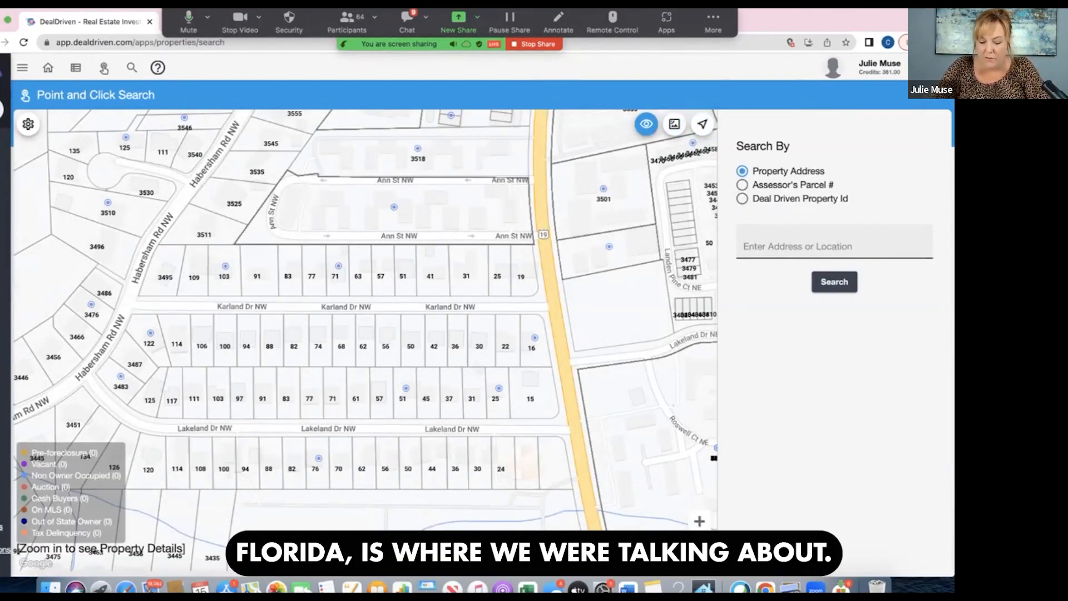
type("clearw")
left_click(801, 259)
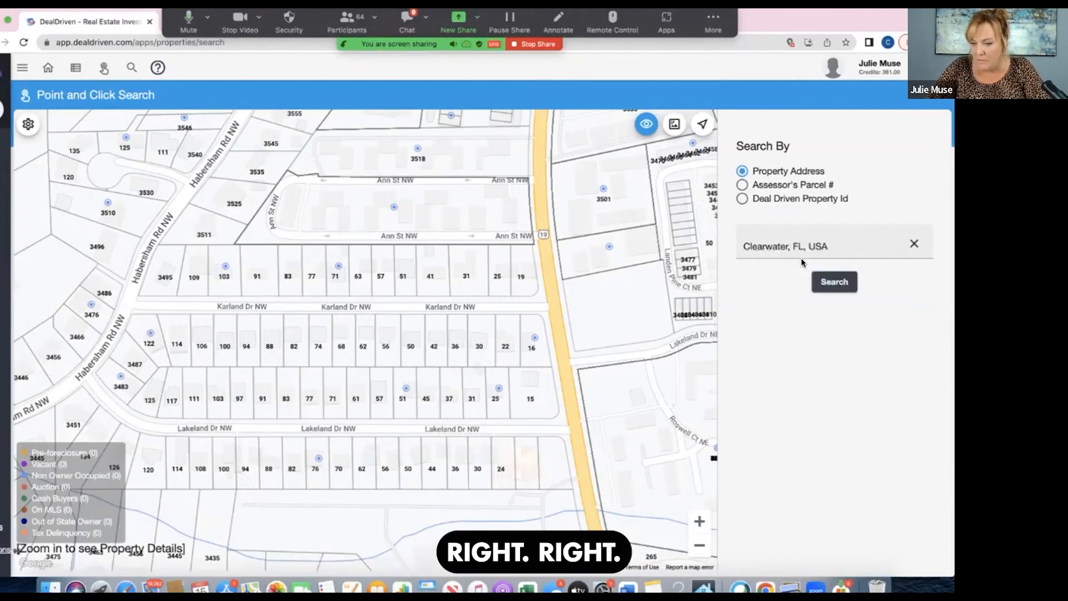
- Examine Clearwater's neighborhoods north and east of downtown for clusters of non-owner-occupied, vacant and pre-foreclosure property markers
left_click(699, 545)
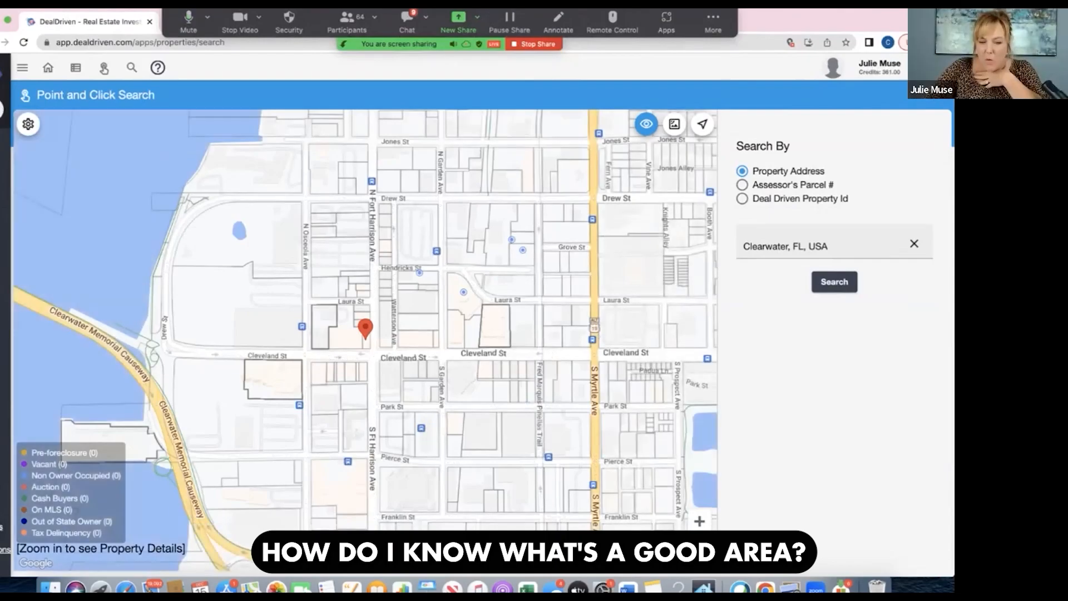
left_click(700, 545)
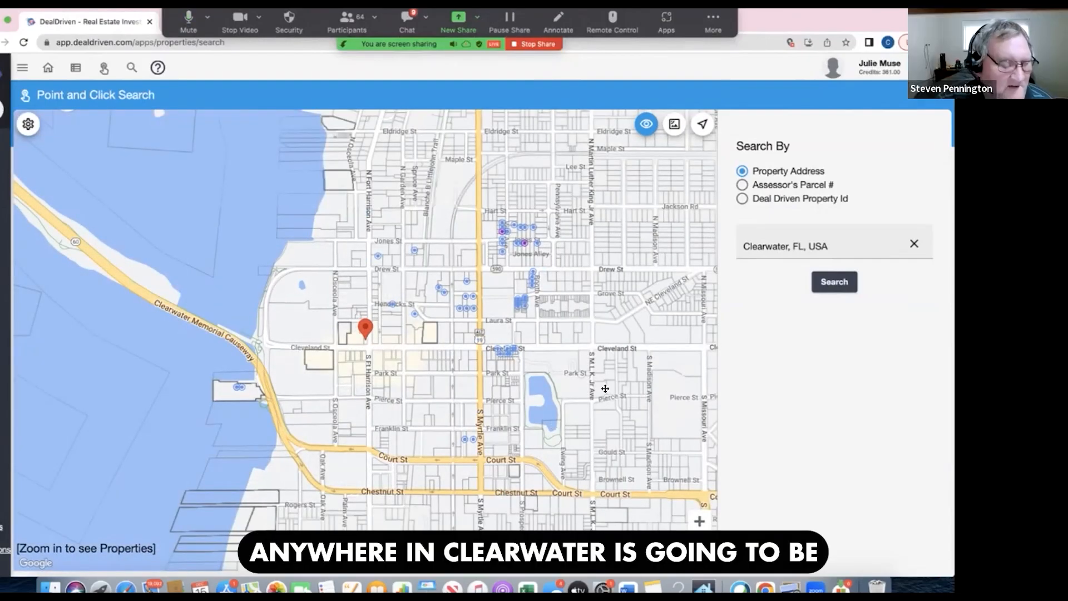
left_click_drag(605, 388, 368, 341)
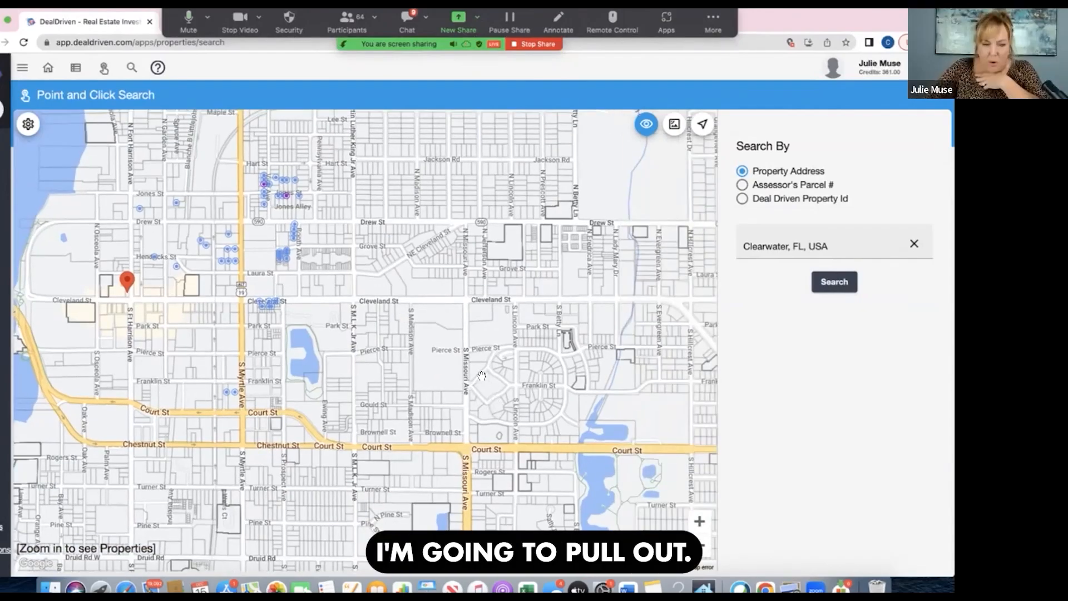
left_click_drag(482, 376, 616, 500)
left_click_drag(592, 381, 592, 418)
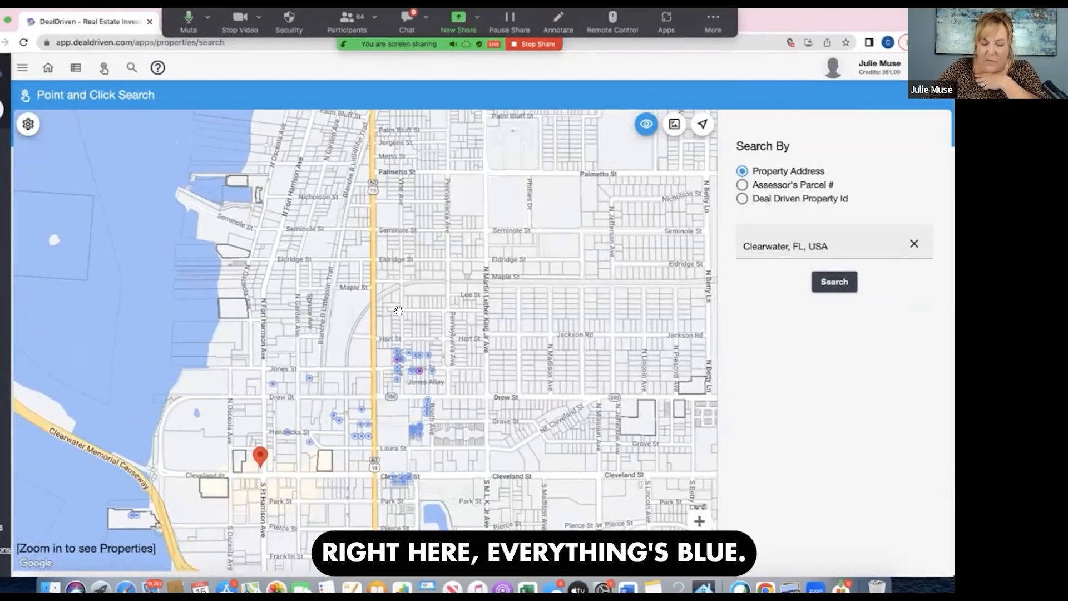
left_click(700, 522)
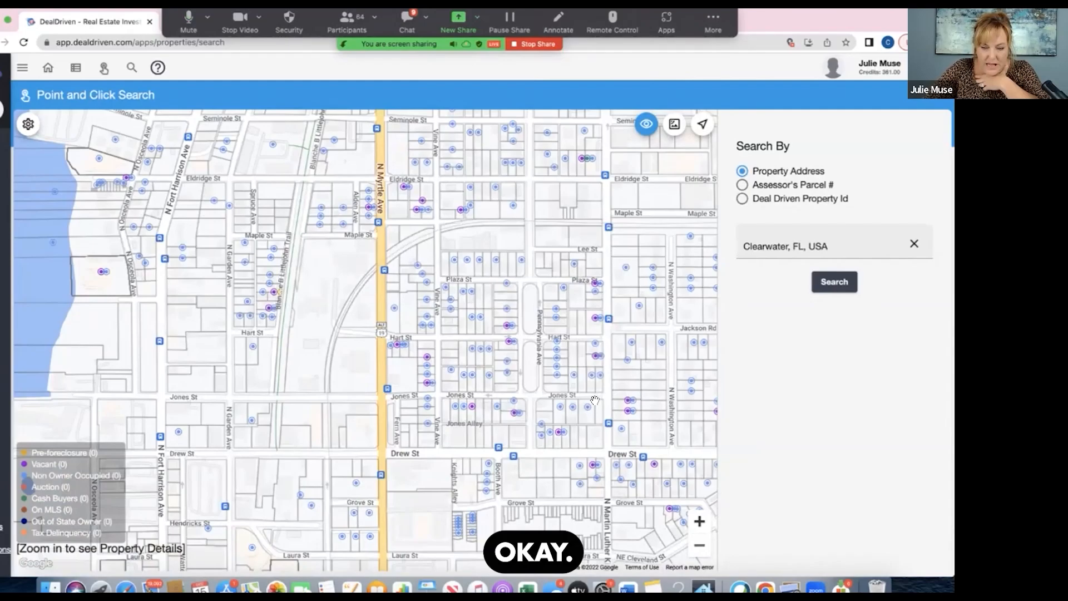
left_click_drag(594, 400, 389, 368)
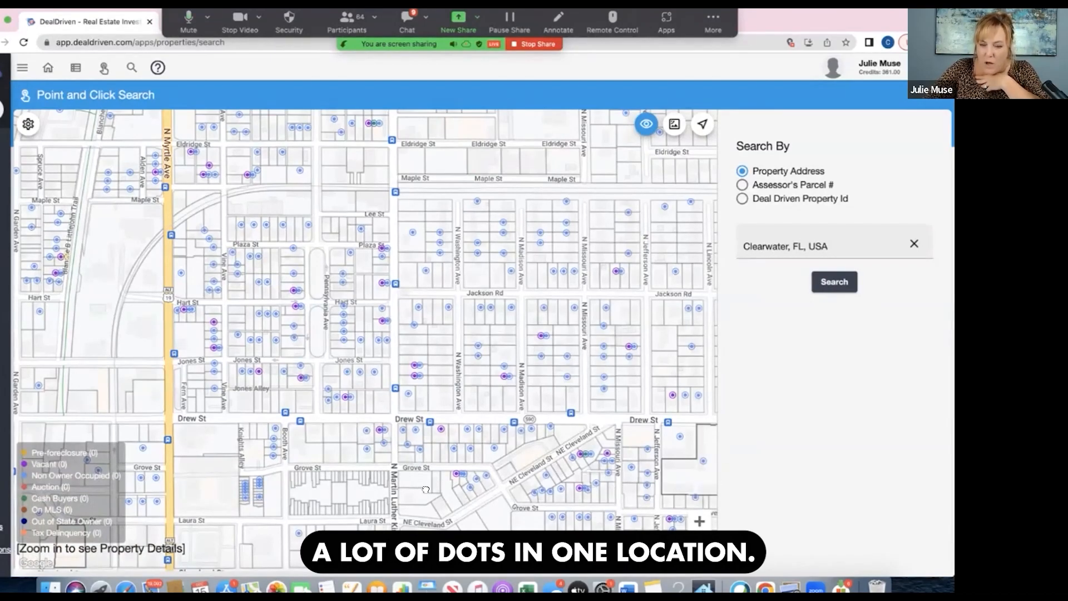
left_click_drag(425, 489, 236, 487)
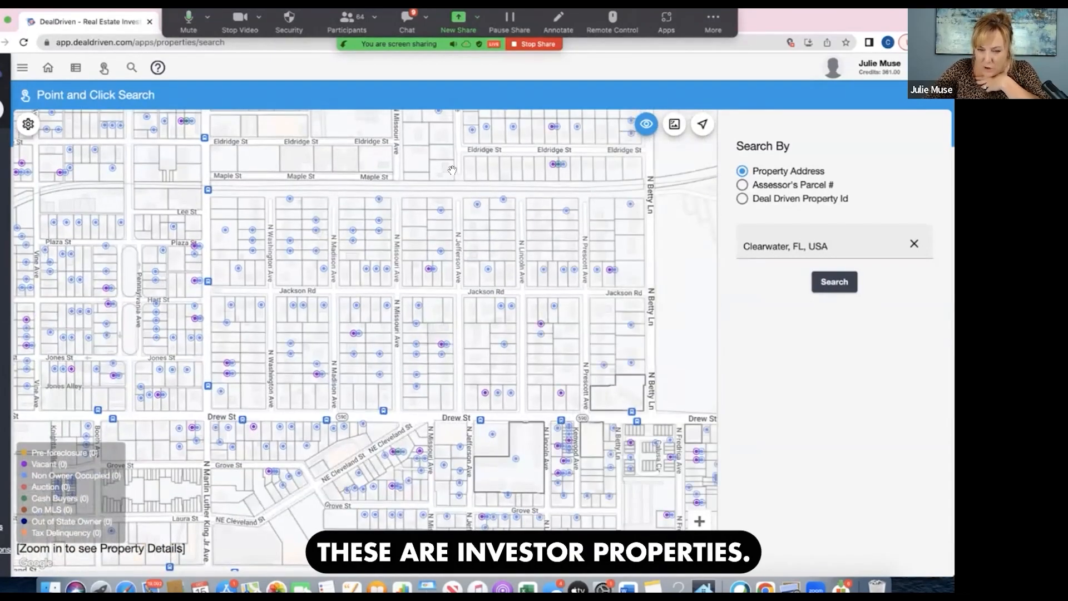
left_click_drag(475, 273, 288, 175)
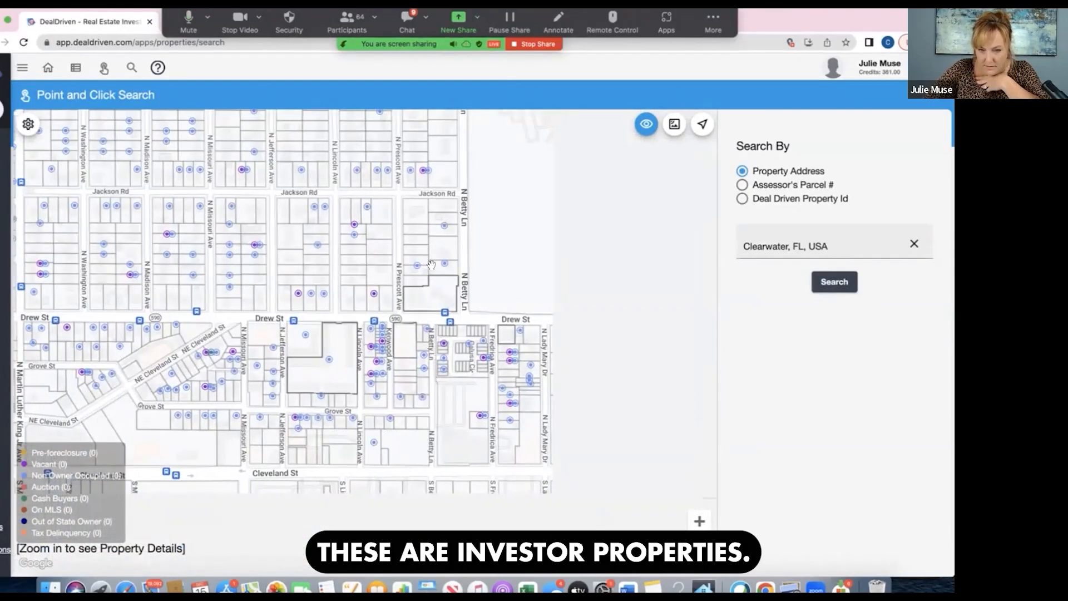
left_click_drag(431, 264, 534, 443)
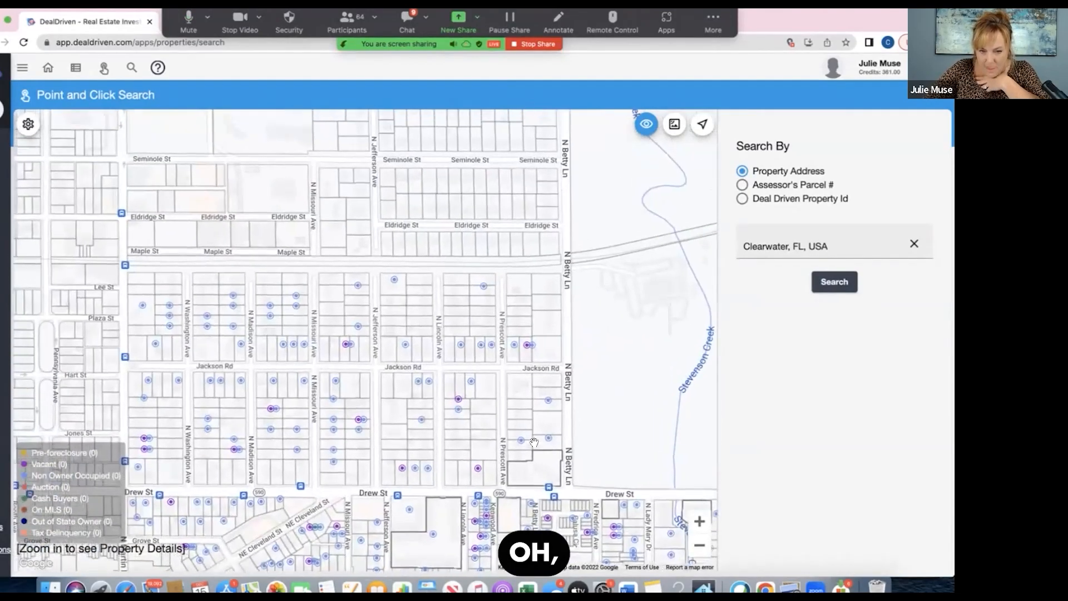
left_click_drag(497, 380, 526, 511)
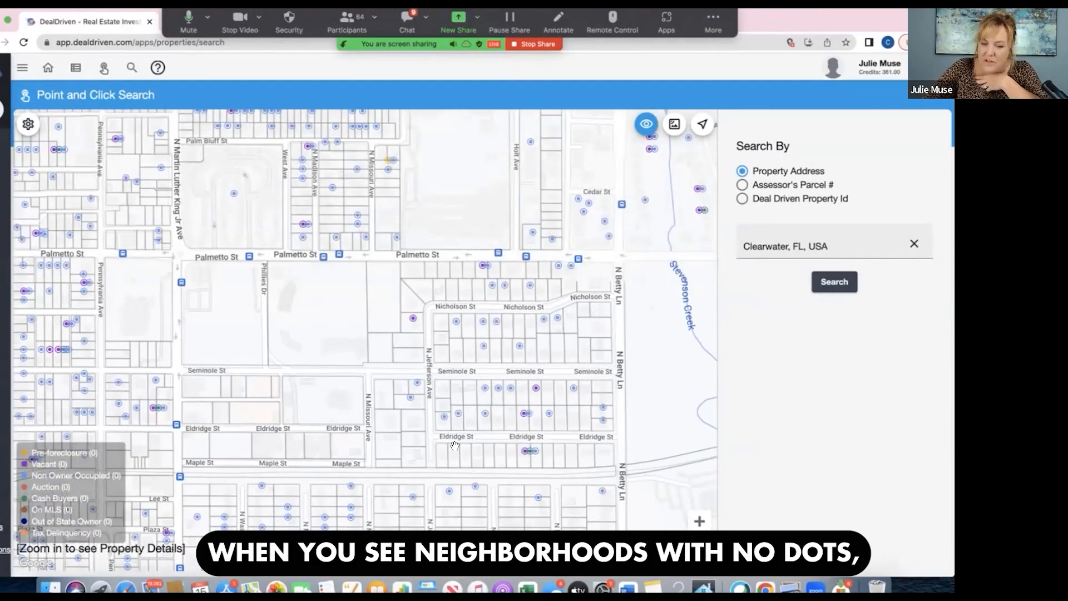
left_click_drag(528, 460, 565, 552)
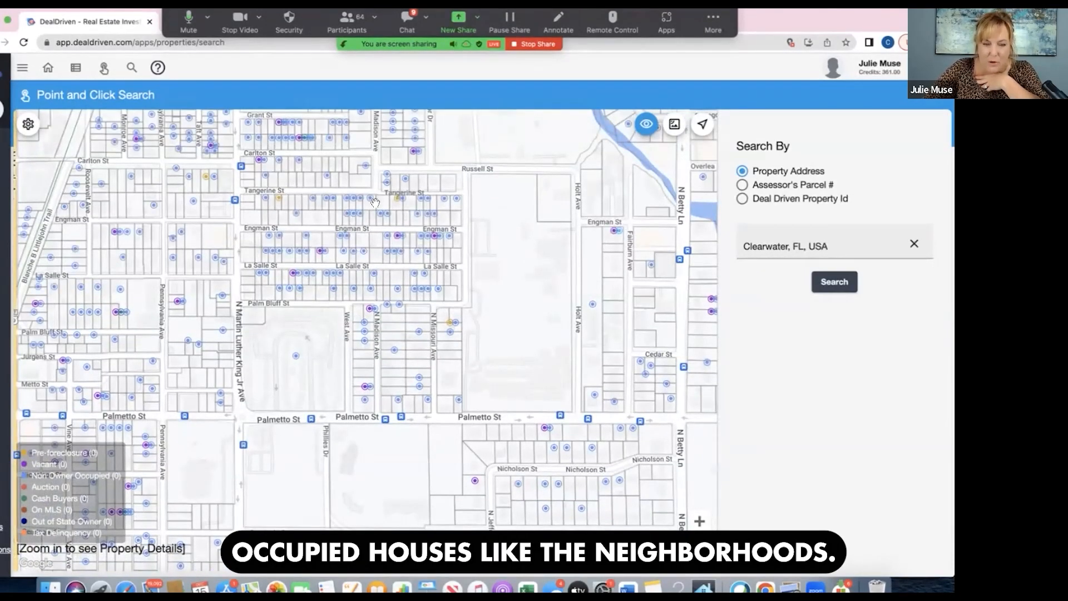
left_click_drag(374, 202, 433, 323)
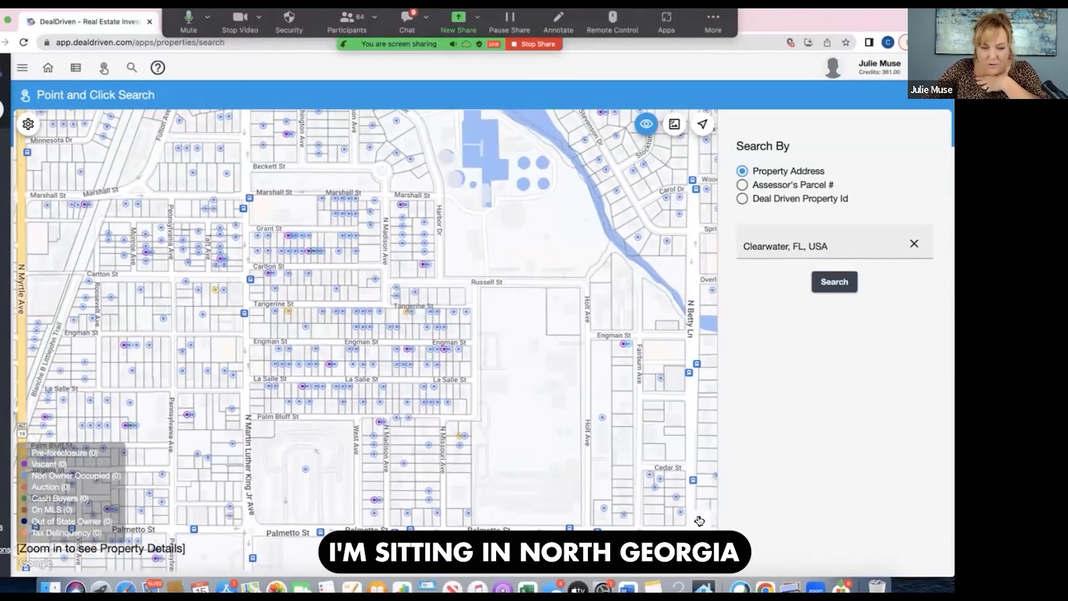
- Pick a non-owner-occupied, out-of-state-owned house on Engman St and show its virtual street-level view without the details card
left_click(700, 521)
left_click(699, 520)
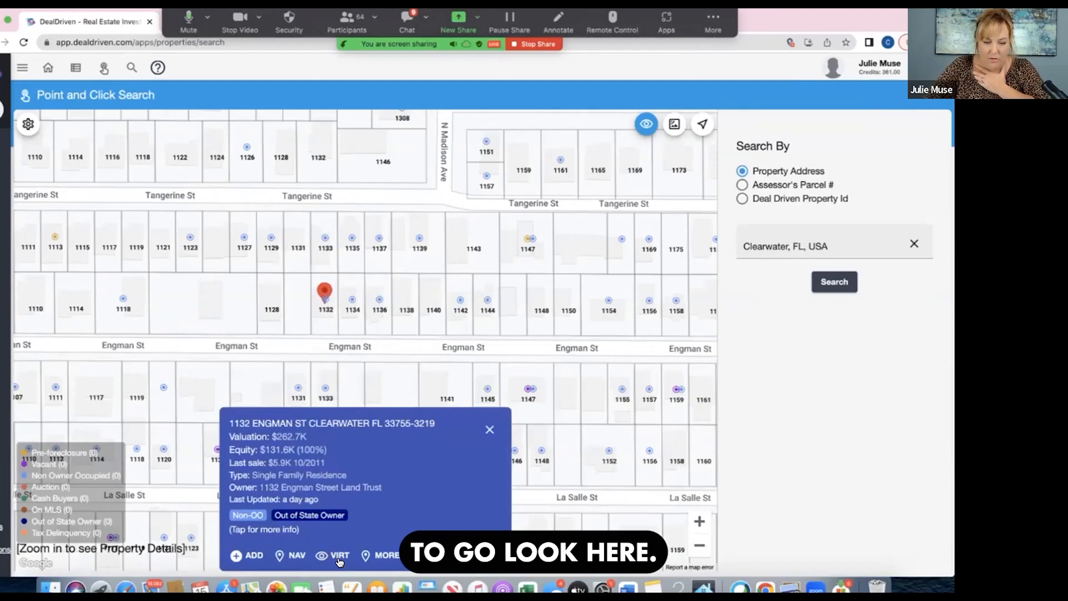
left_click(338, 556)
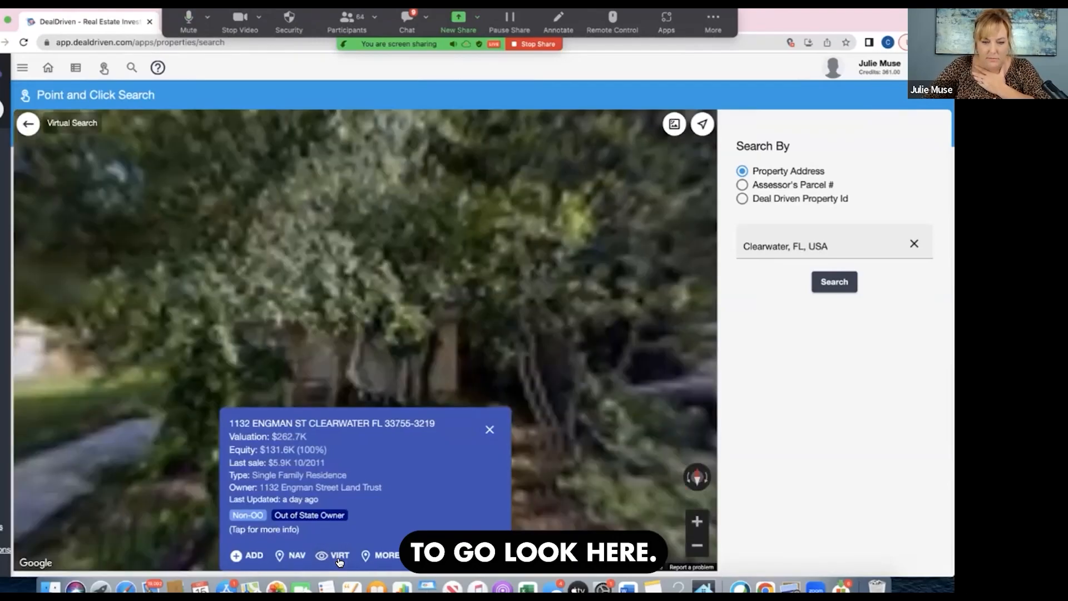
left_click(491, 430)
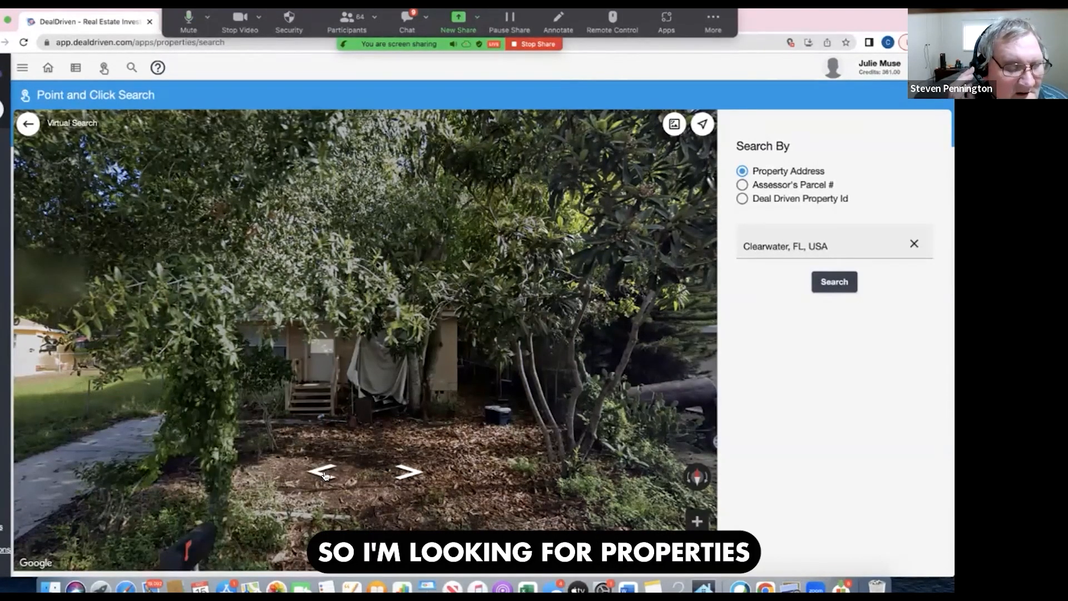
- Look around the Engman St house and its neighboring lot at street level for overgrown landscaping and other signs of neglect
left_click_drag(473, 417, 313, 365)
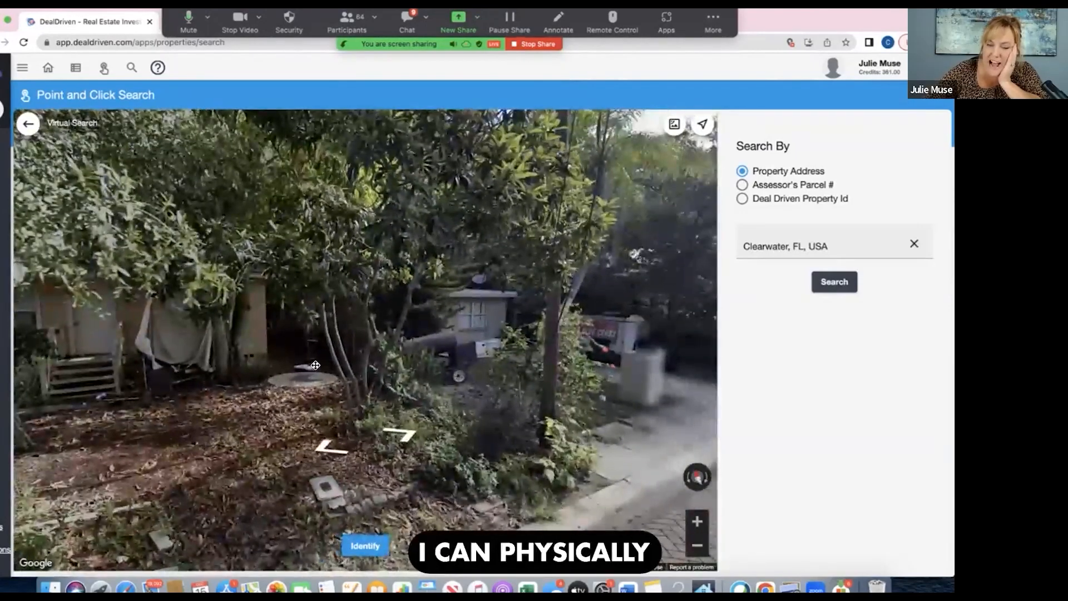
left_click_drag(389, 367, 532, 329)
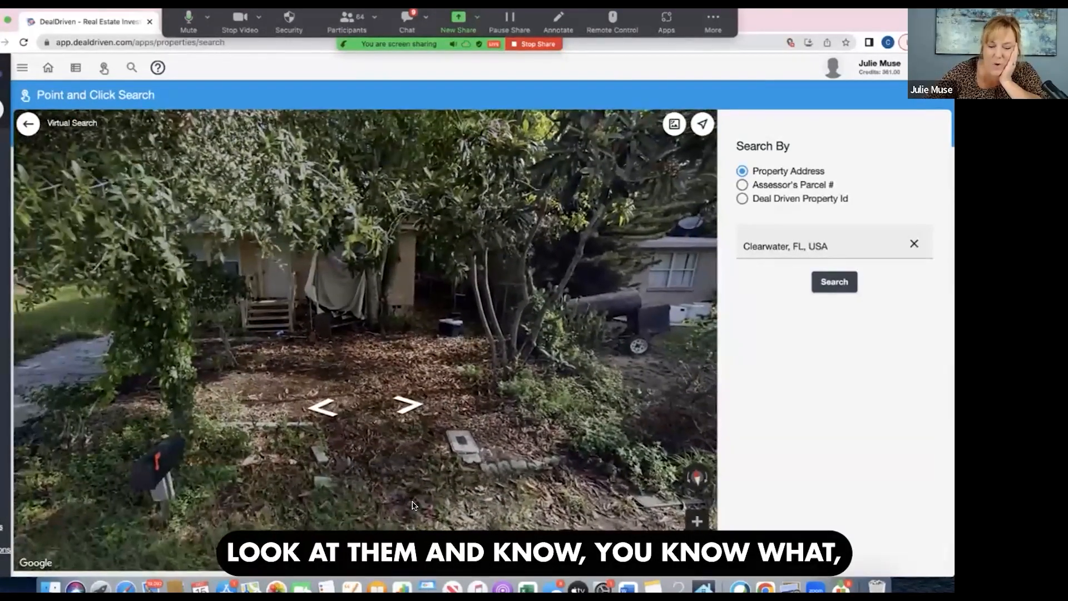
left_click(419, 523)
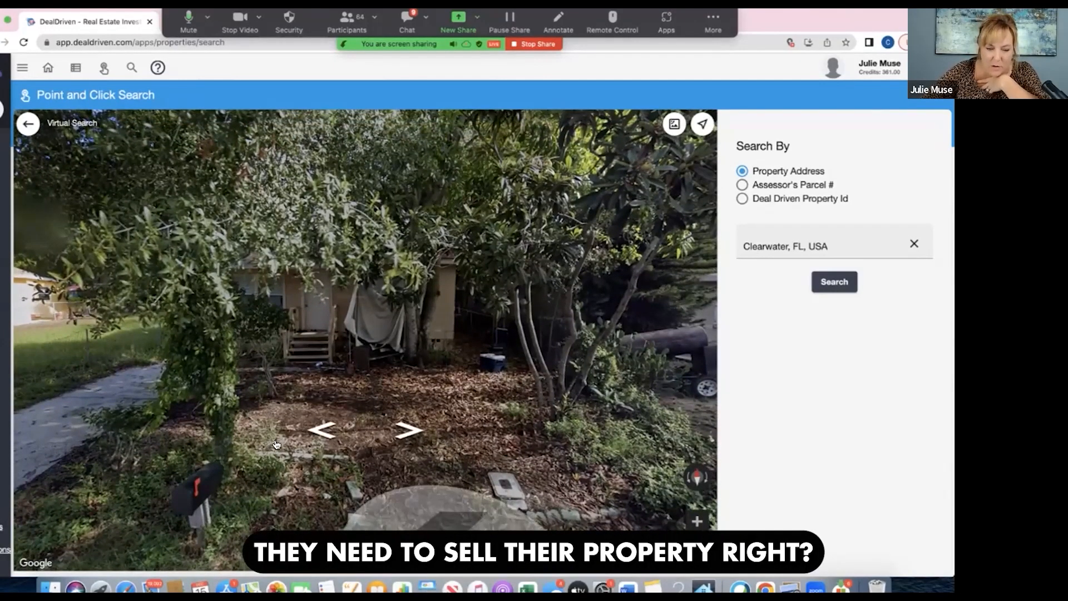
left_click(321, 431)
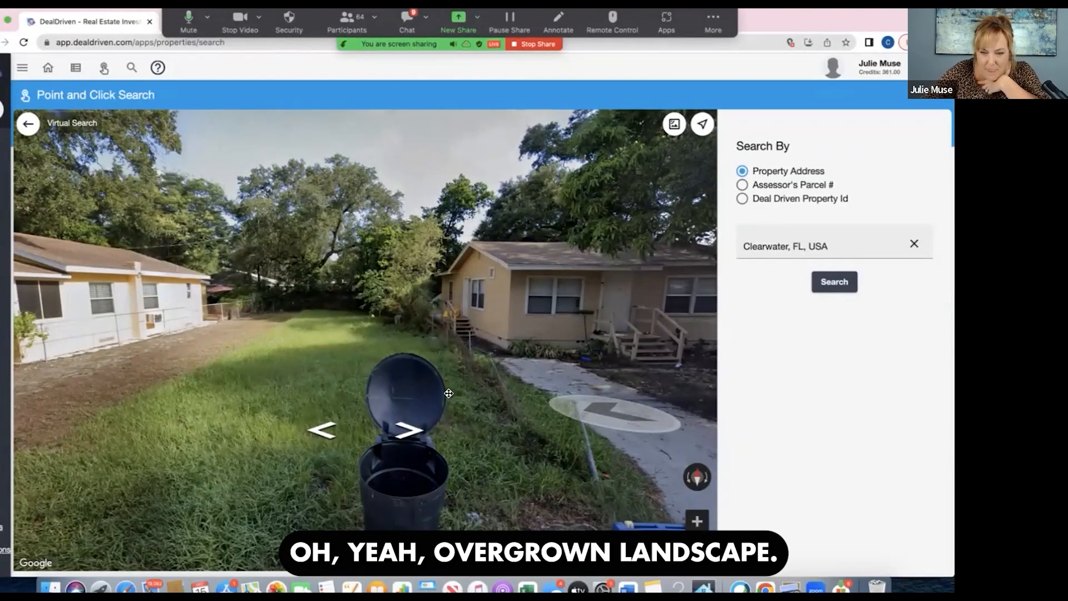
left_click_drag(448, 394, 289, 379)
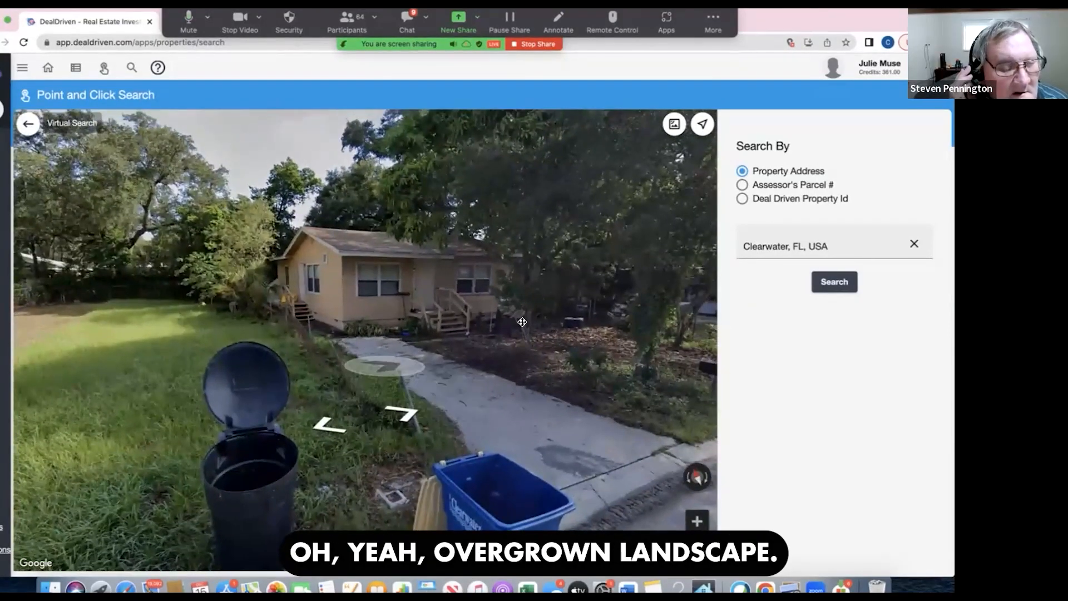
left_click_drag(637, 383, 510, 379)
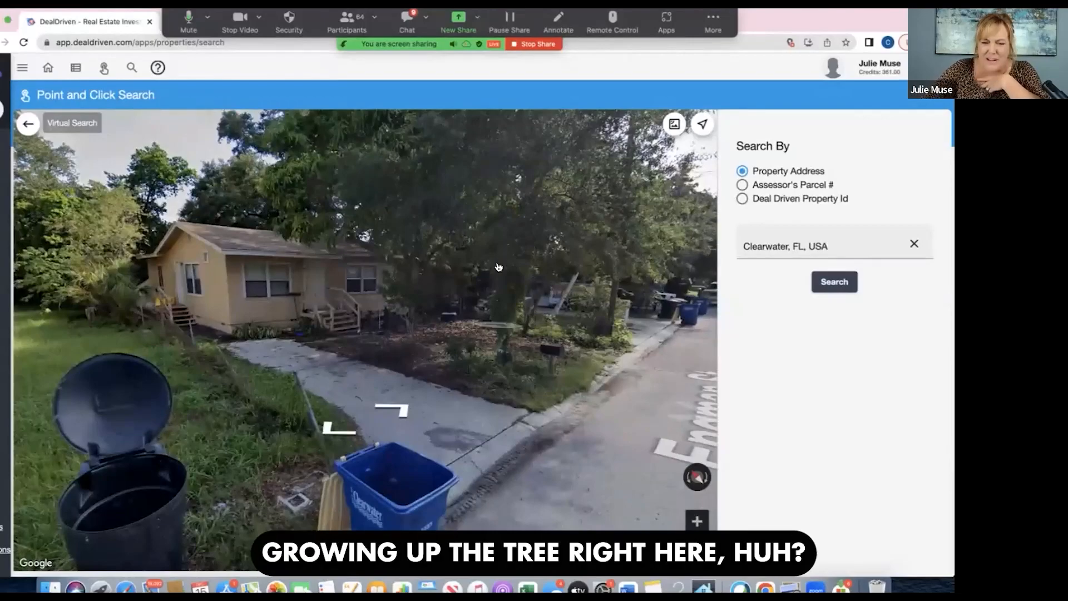
left_click(394, 417)
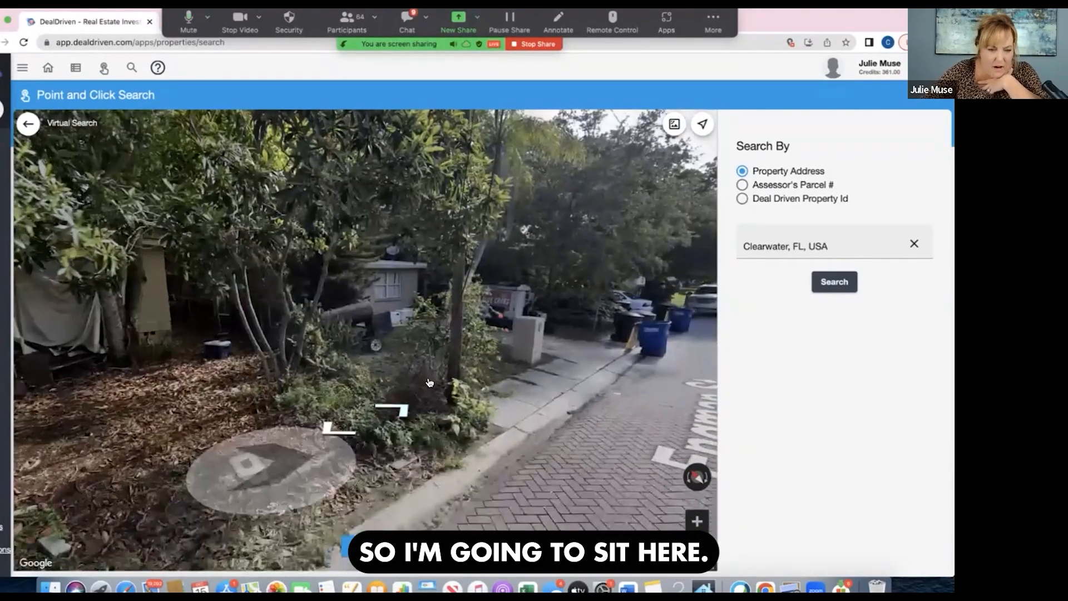
- Identify the overgrown Engman St house from the street-level view and add it to a new list named virtd4$clearwater
left_click_drag(267, 472, 484, 549)
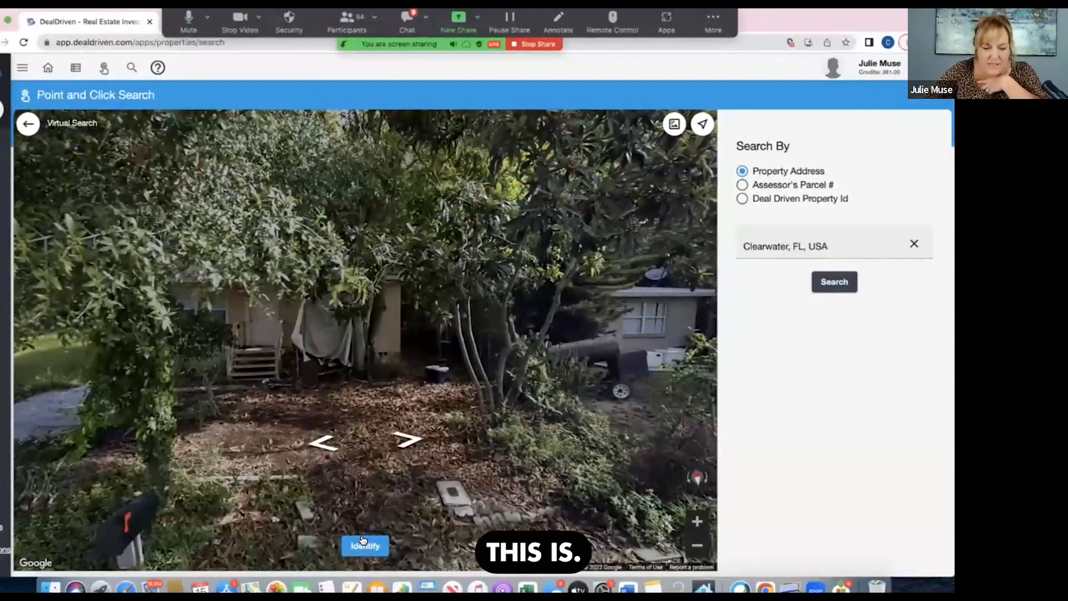
left_click(353, 548)
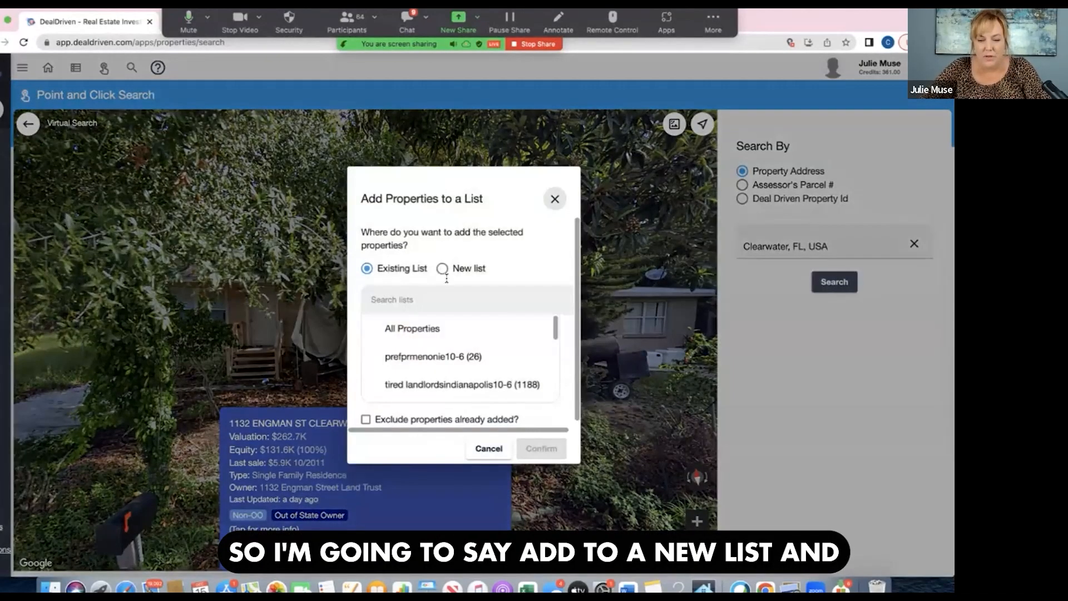
left_click(442, 270)
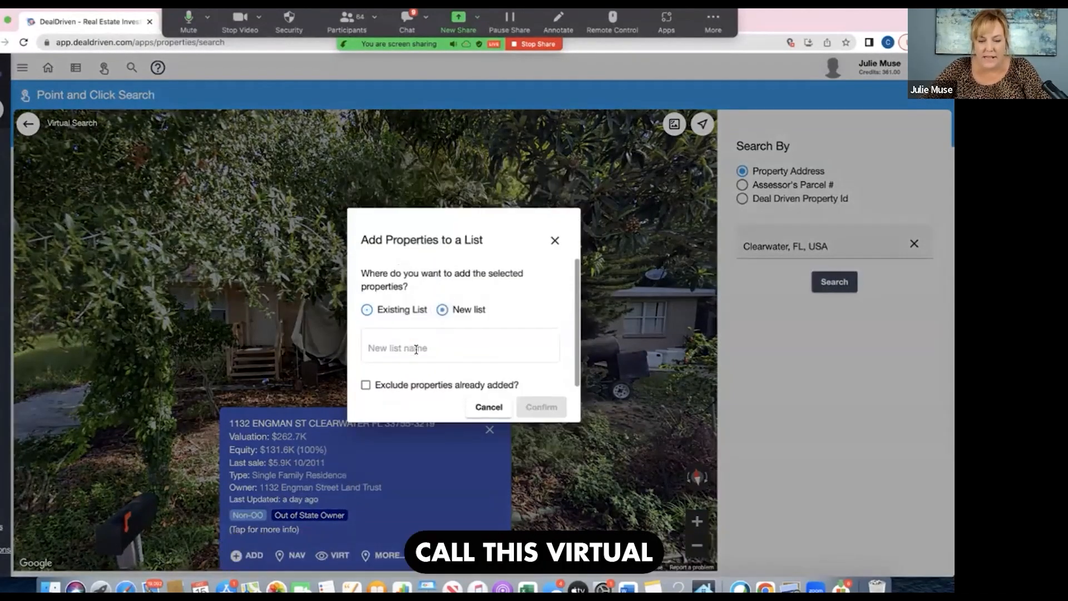
type("virtd4")
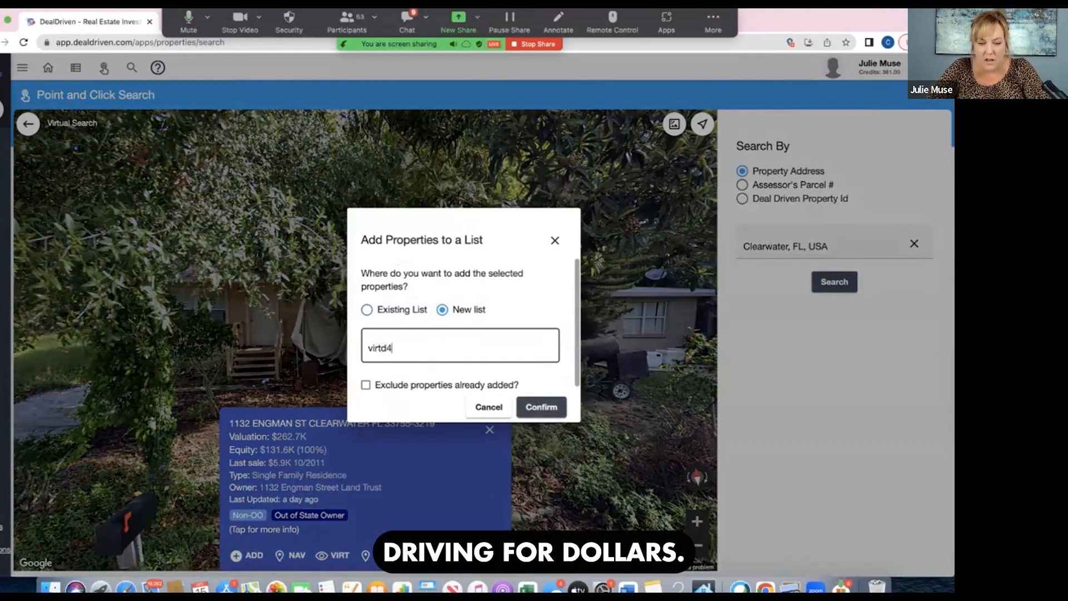
type("$clea")
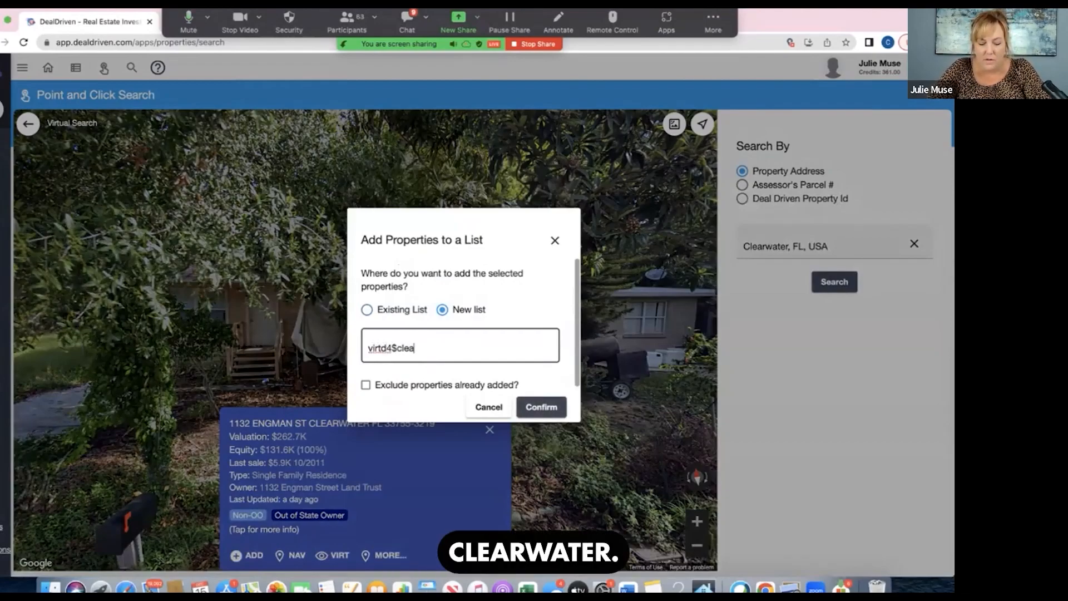
type("rwater")
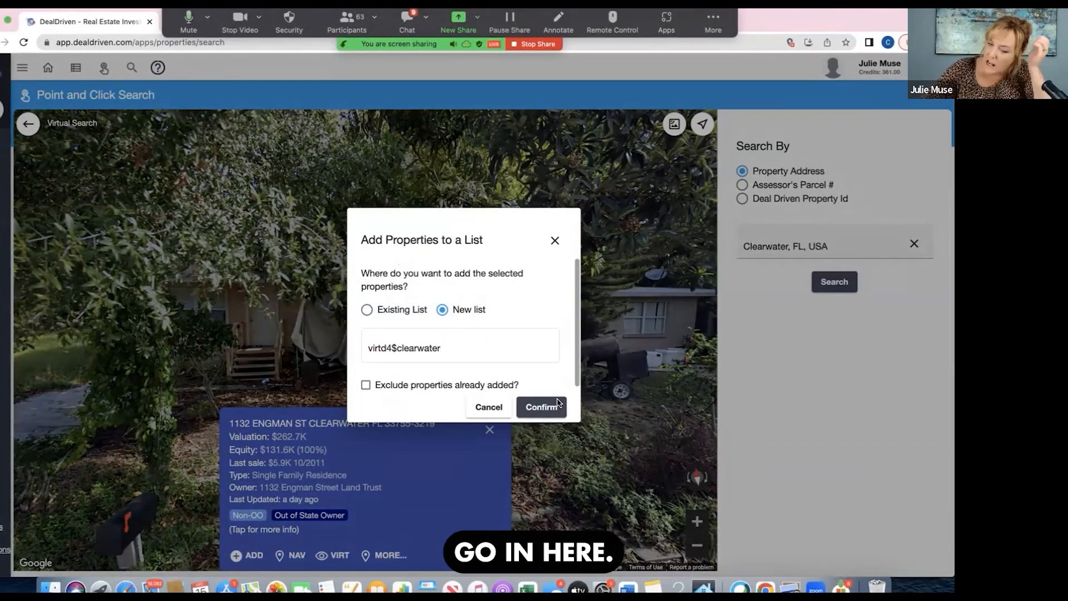
left_click(559, 405)
left_click(490, 429)
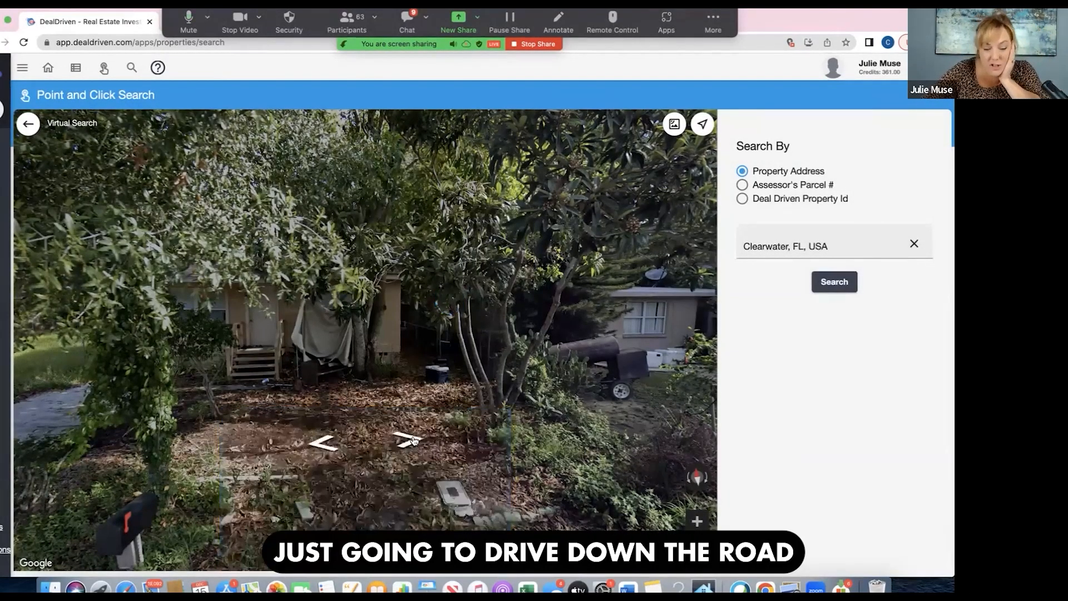
- Travel along Engman St at street level and examine the neighboring houses and lots for signs of neglect or distress
left_click(413, 441)
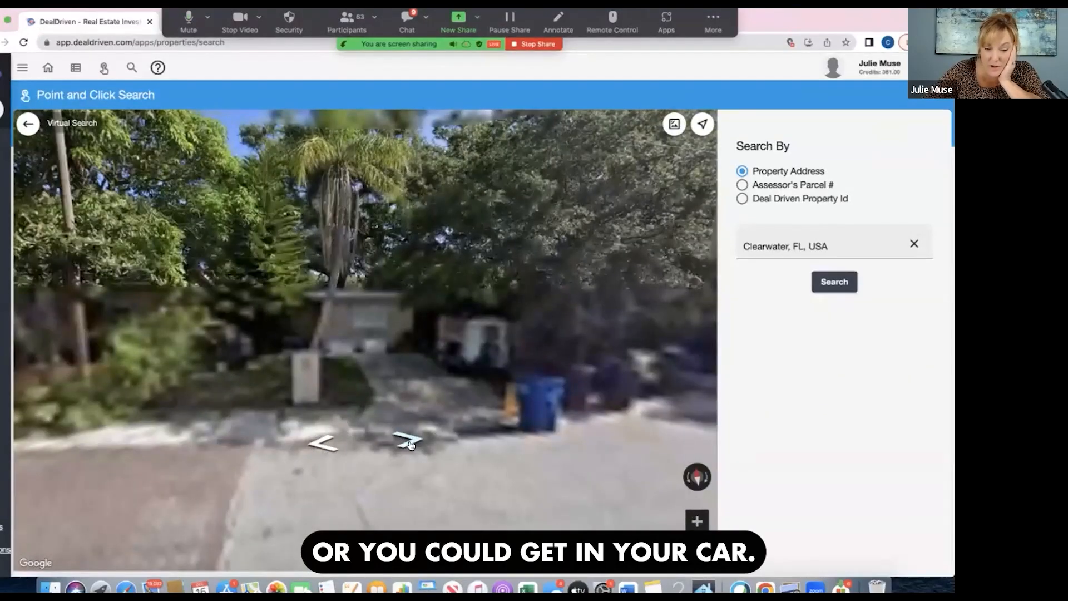
left_click(411, 443)
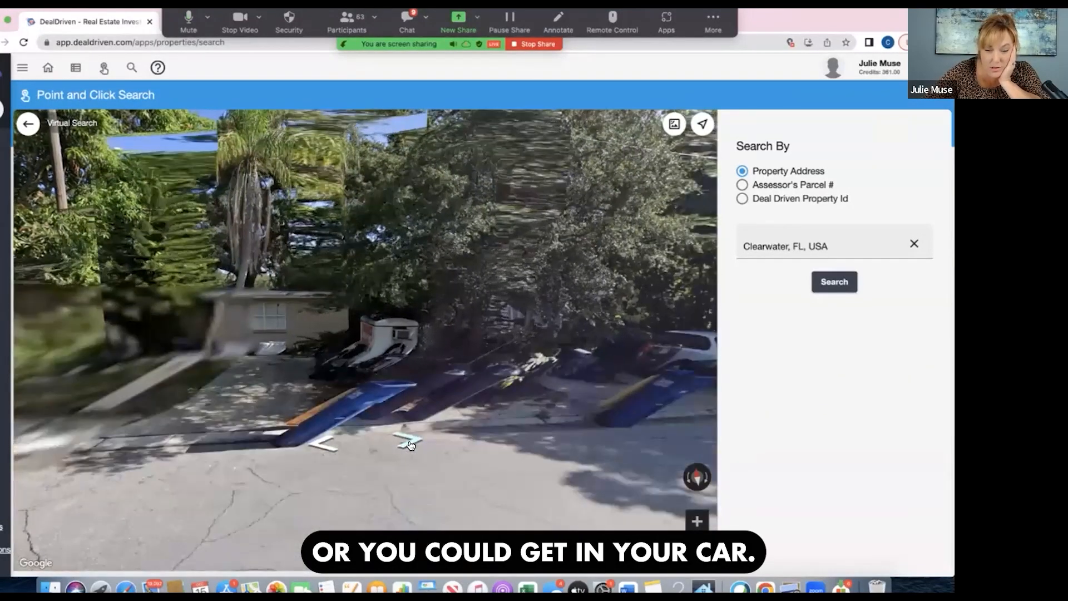
left_click(412, 443)
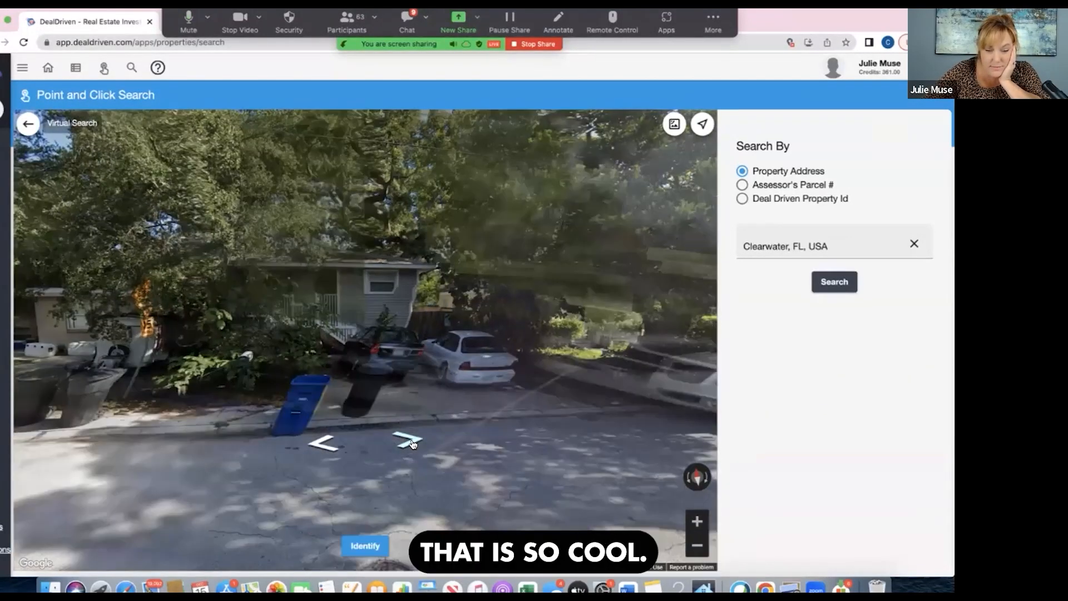
left_click(413, 443)
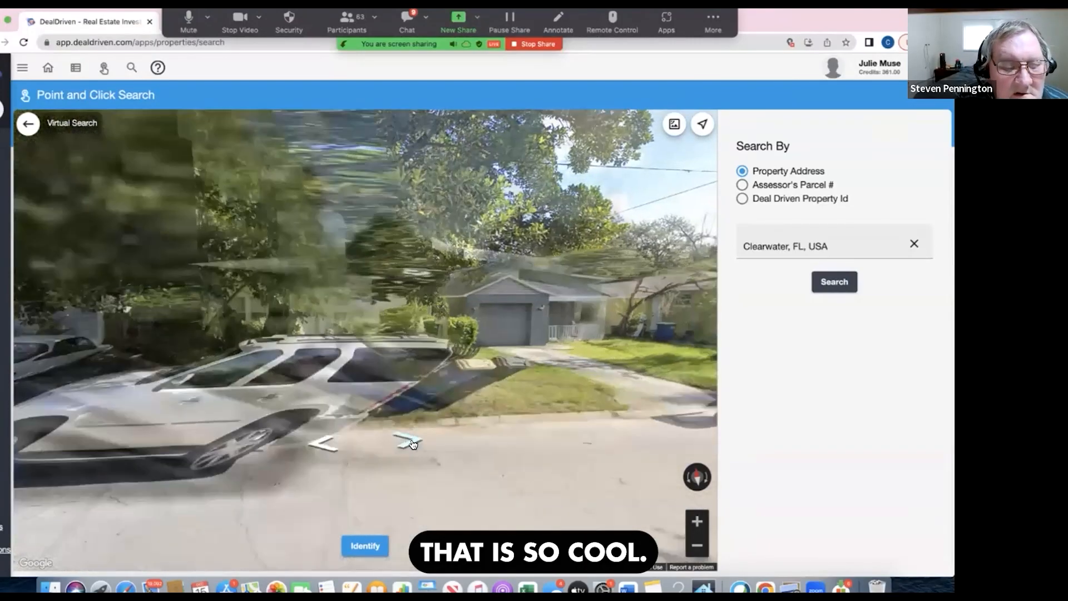
left_click(413, 444)
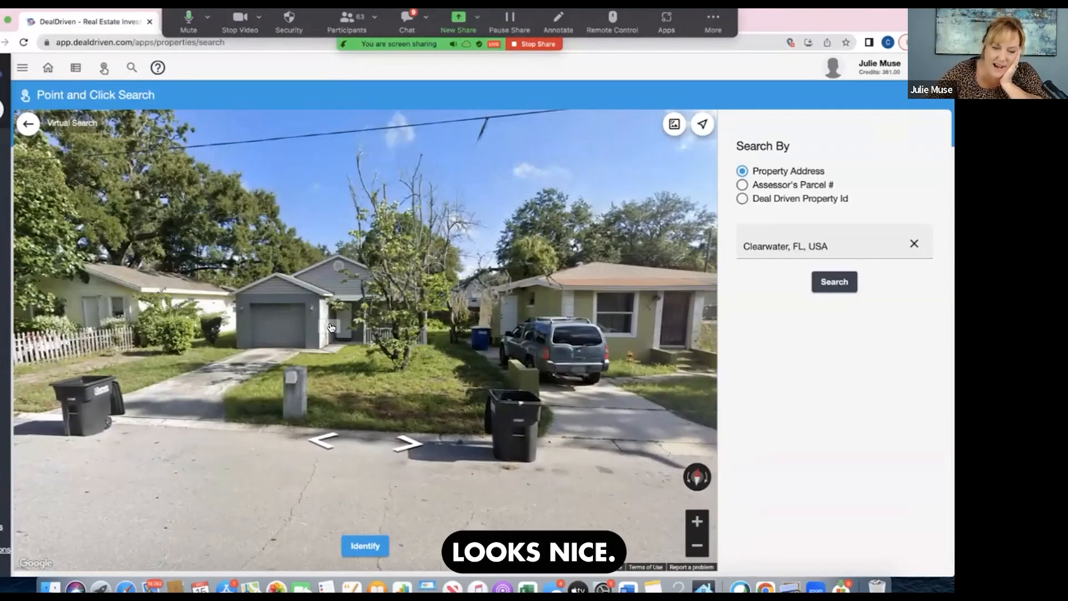
left_click_drag(331, 327, 218, 350)
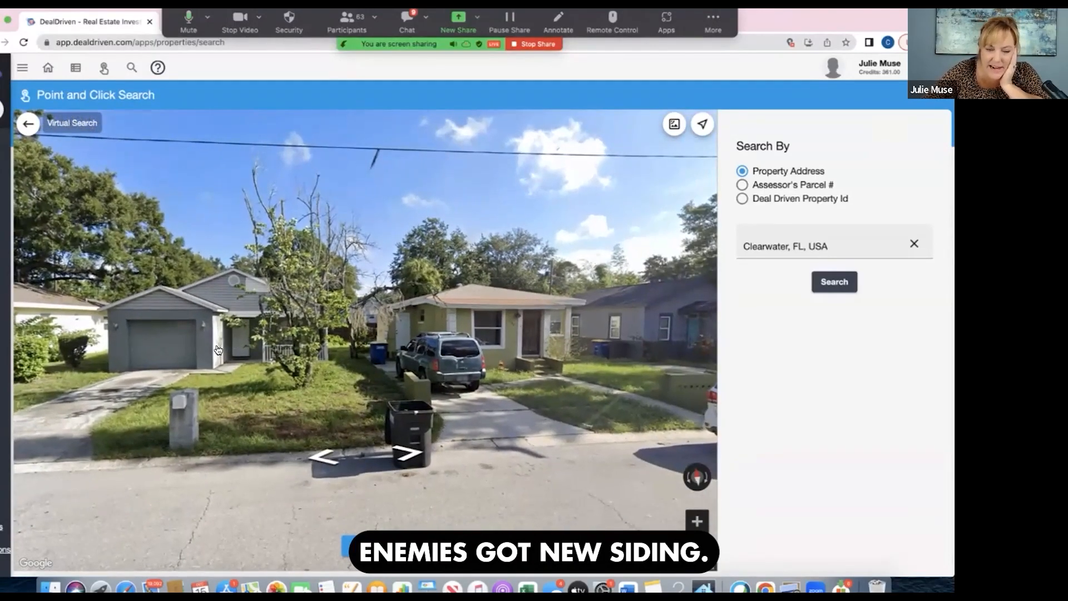
left_click(406, 457)
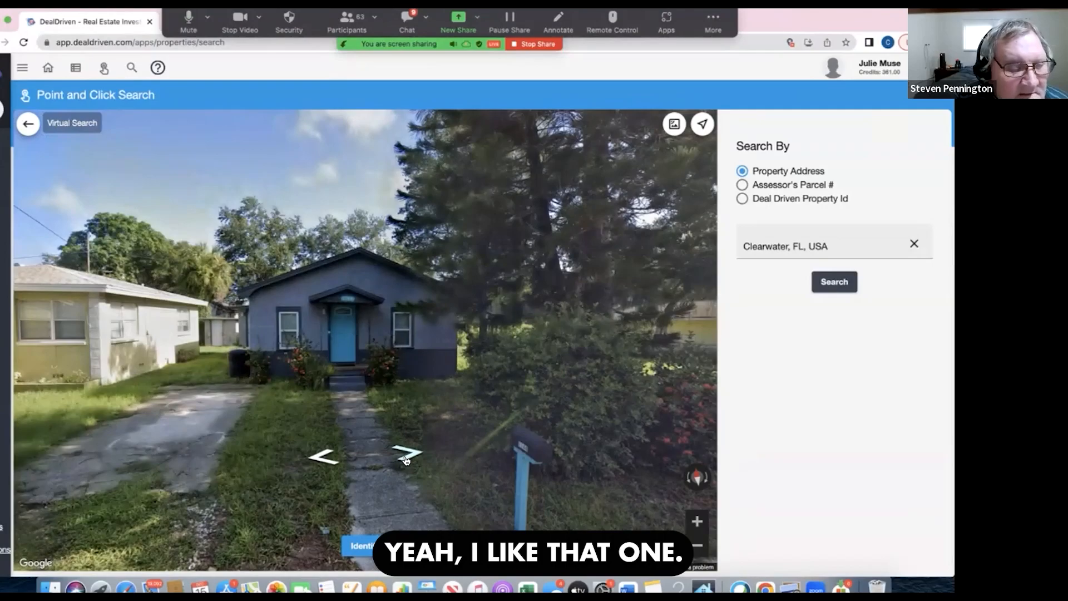
left_click(406, 458)
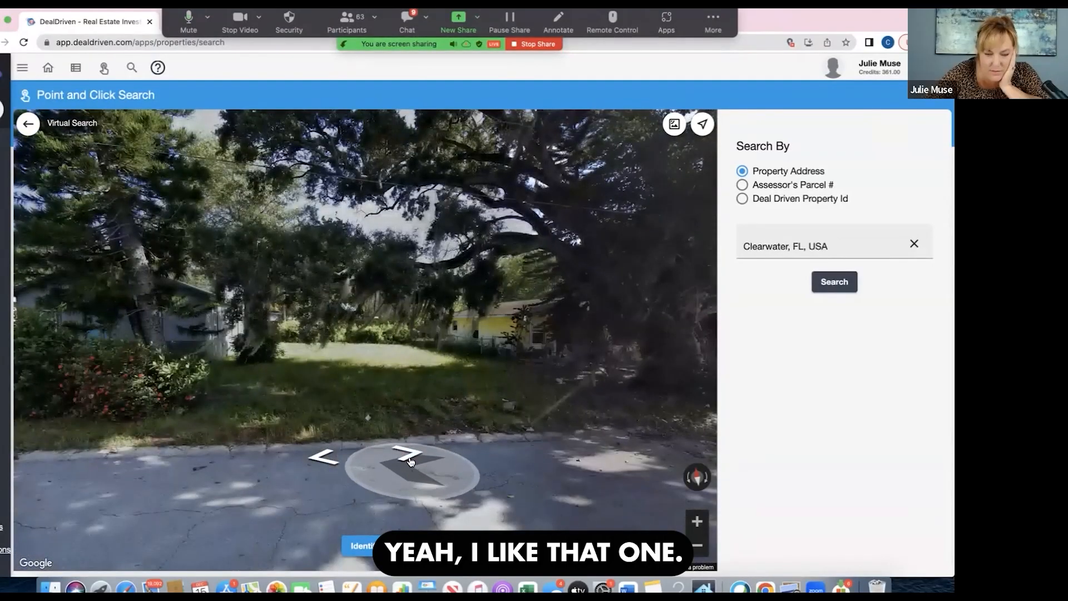
left_click(410, 460)
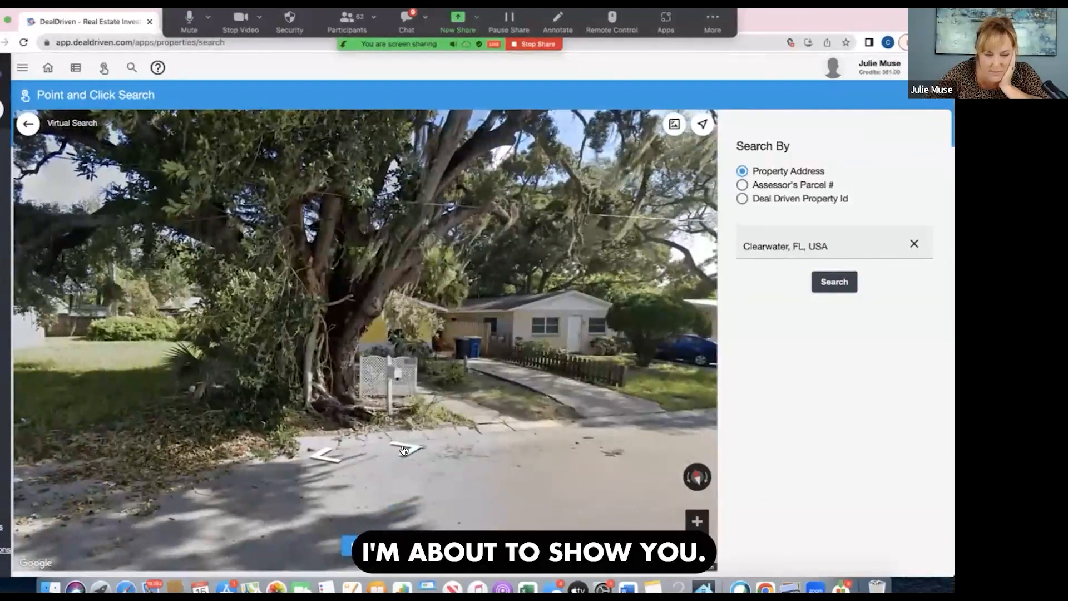
left_click(404, 450)
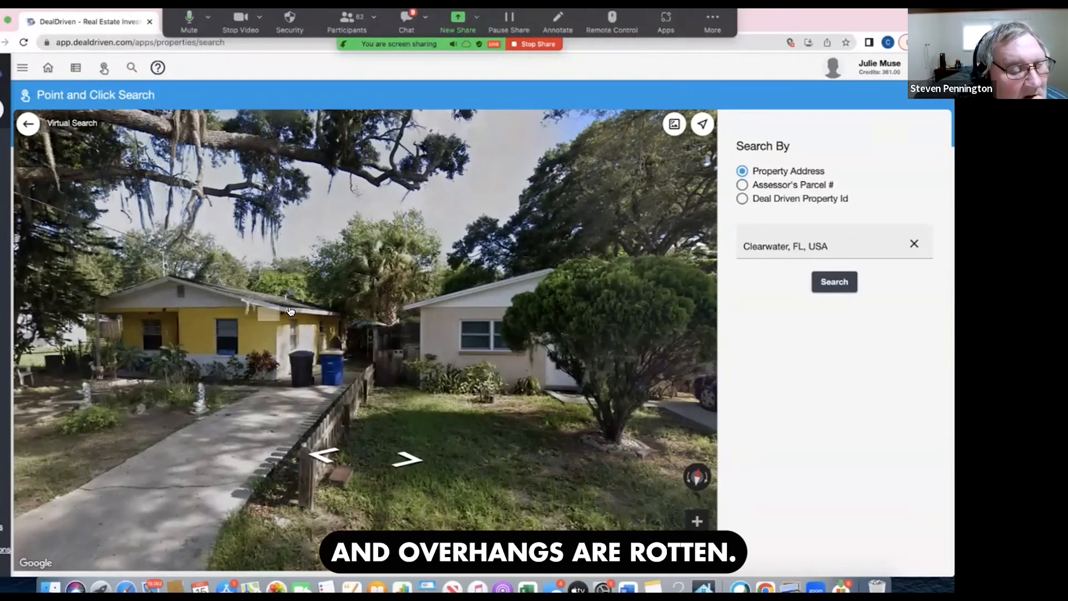
- Go back to the yellow house behind the large overgrown tree and add it to the existing virtd4$clearwater list
left_click(323, 458)
left_click(323, 458)
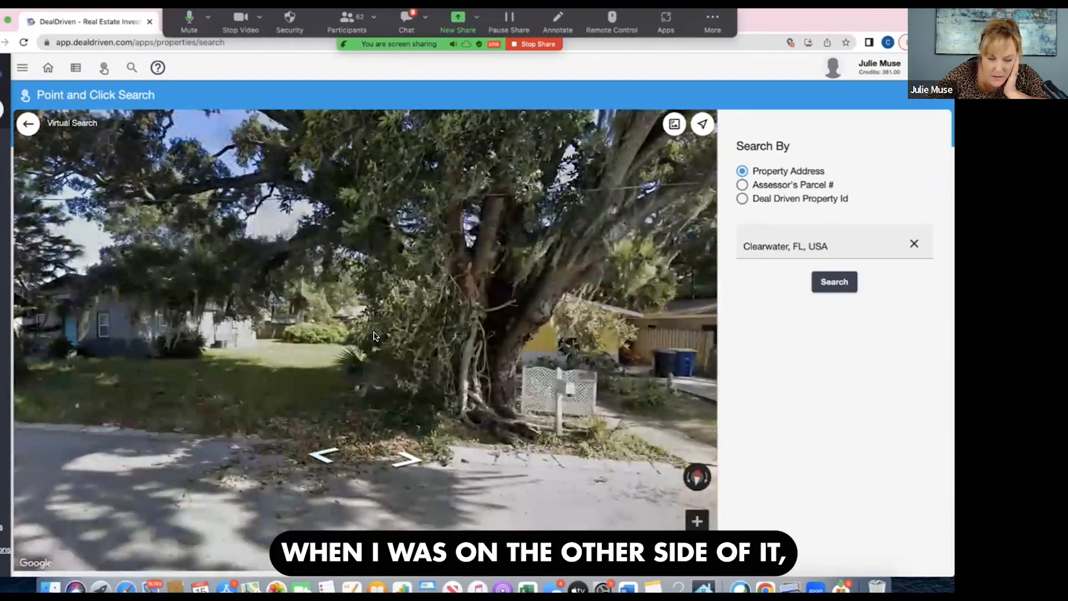
left_click_drag(467, 343, 338, 383)
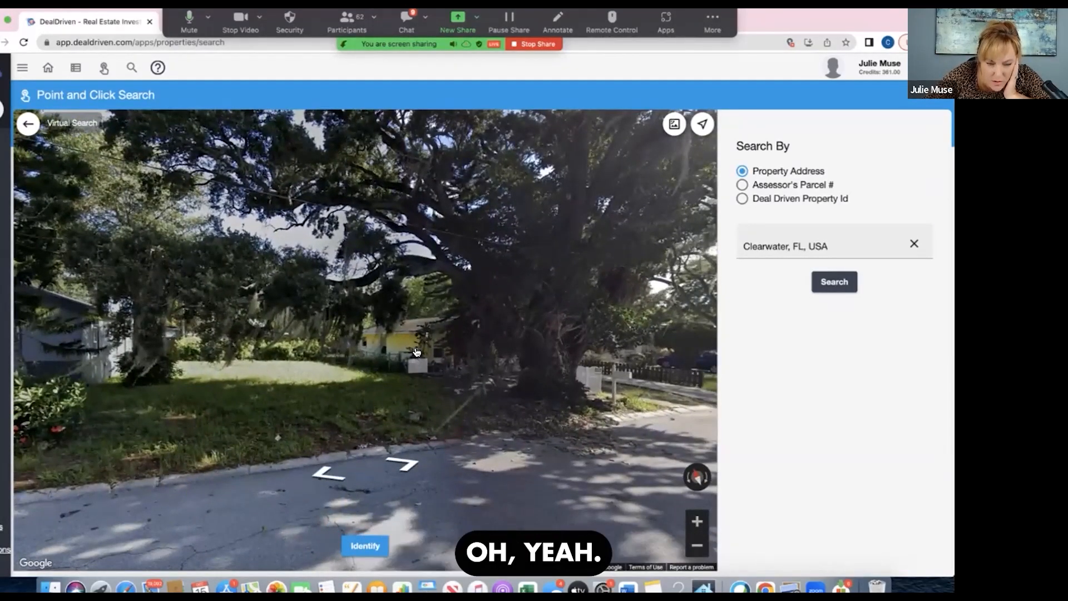
left_click(416, 352)
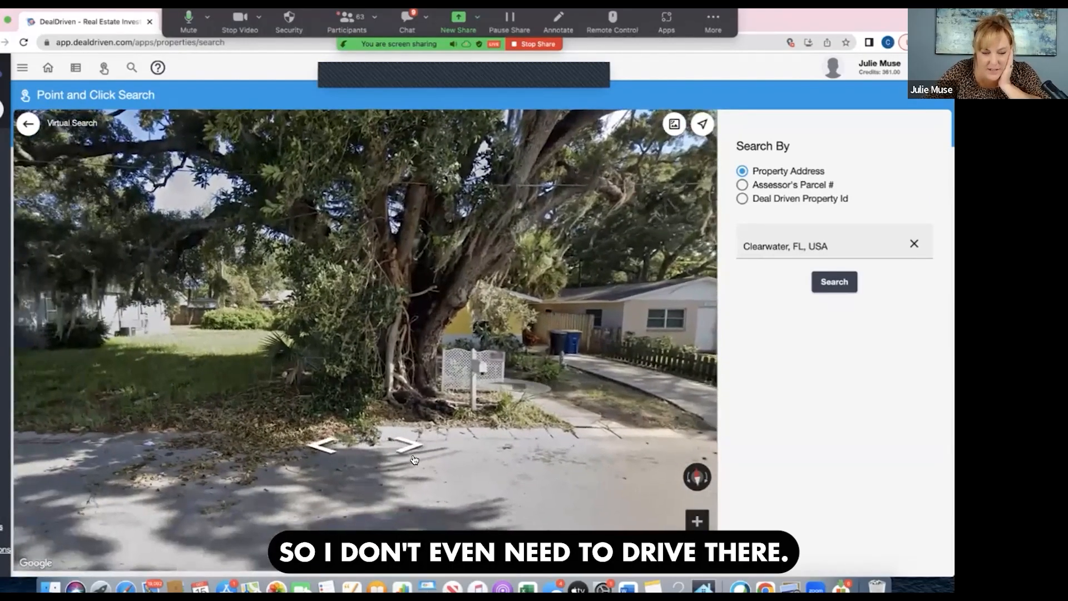
left_click(410, 445)
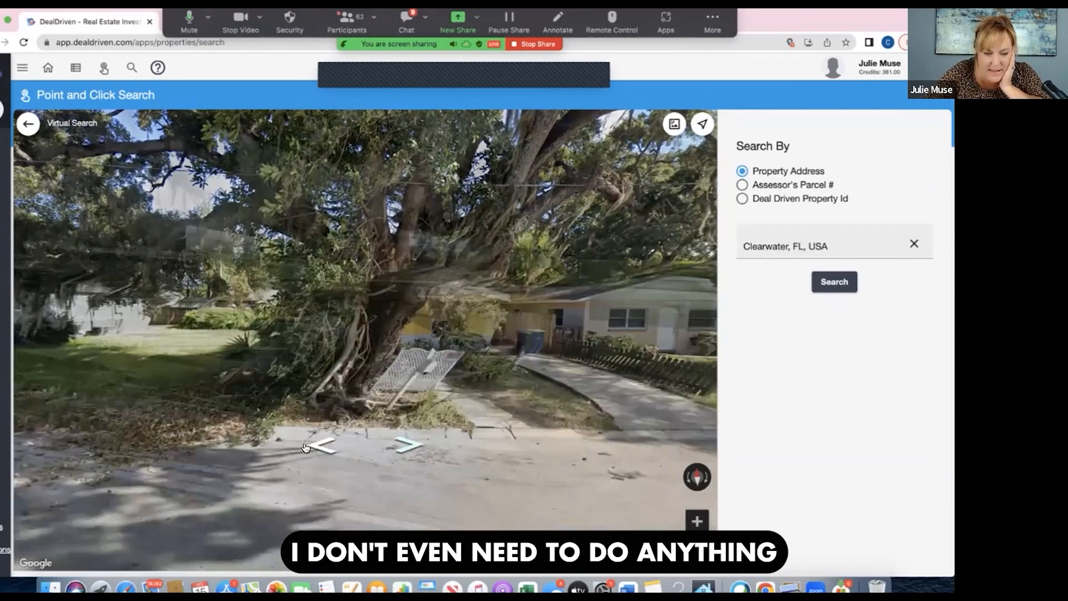
left_click(318, 445)
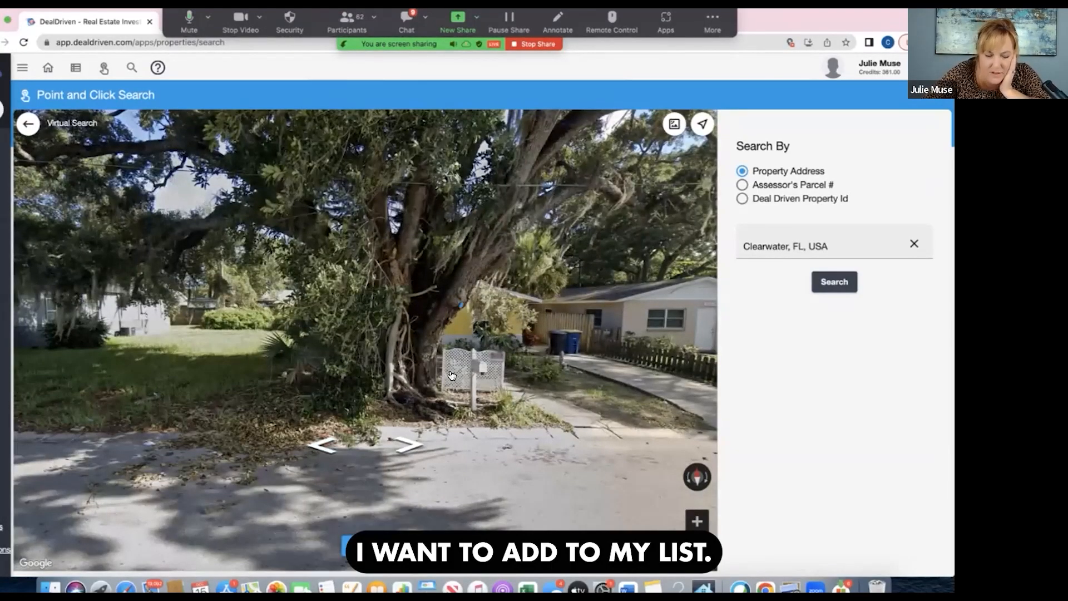
left_click(432, 382)
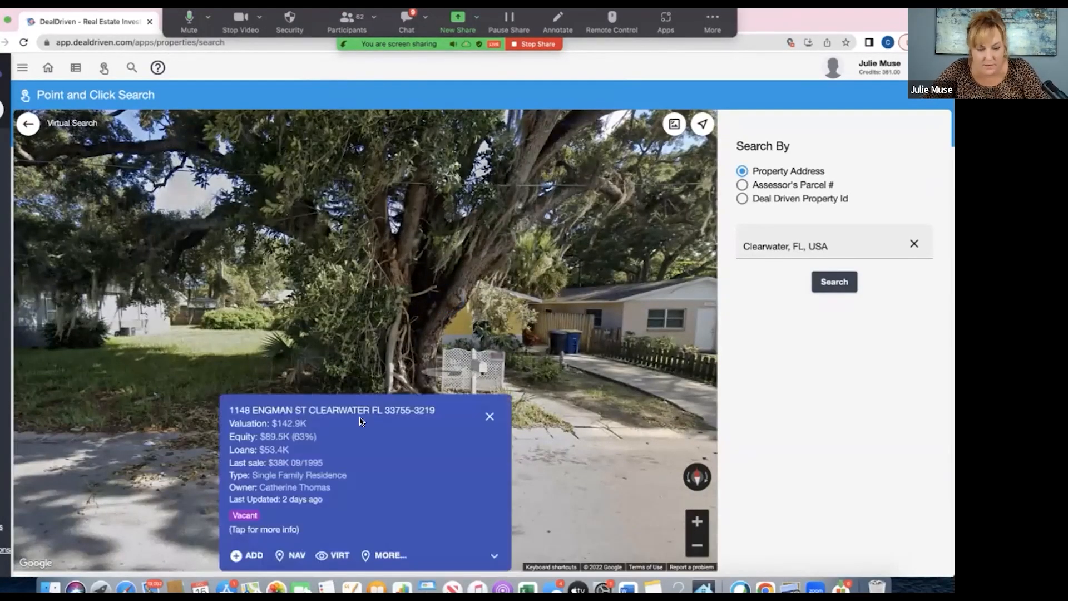
left_click(253, 555)
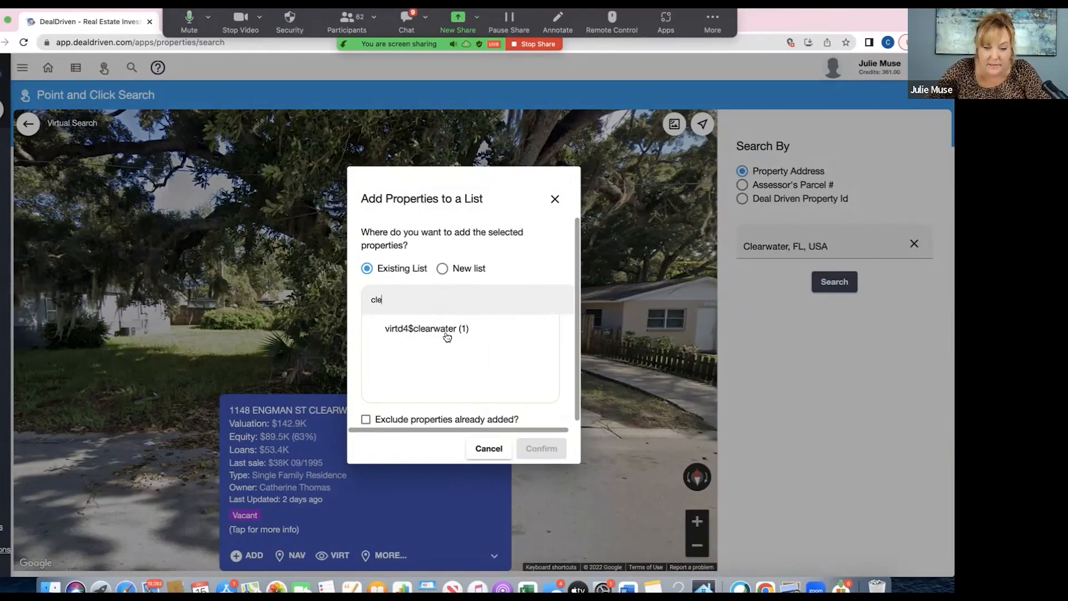
left_click(445, 334)
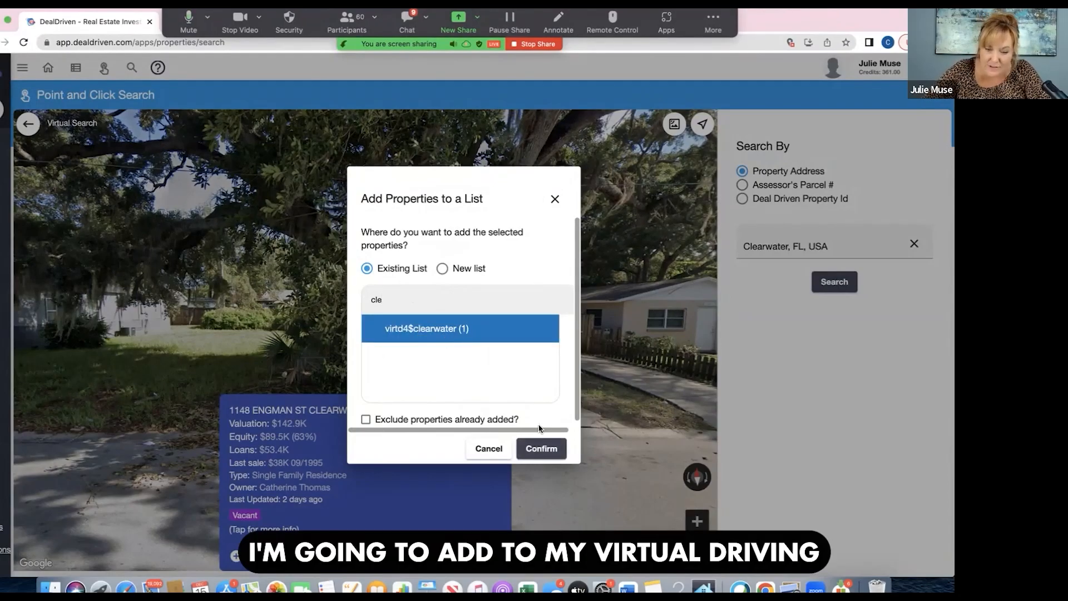
left_click(548, 449)
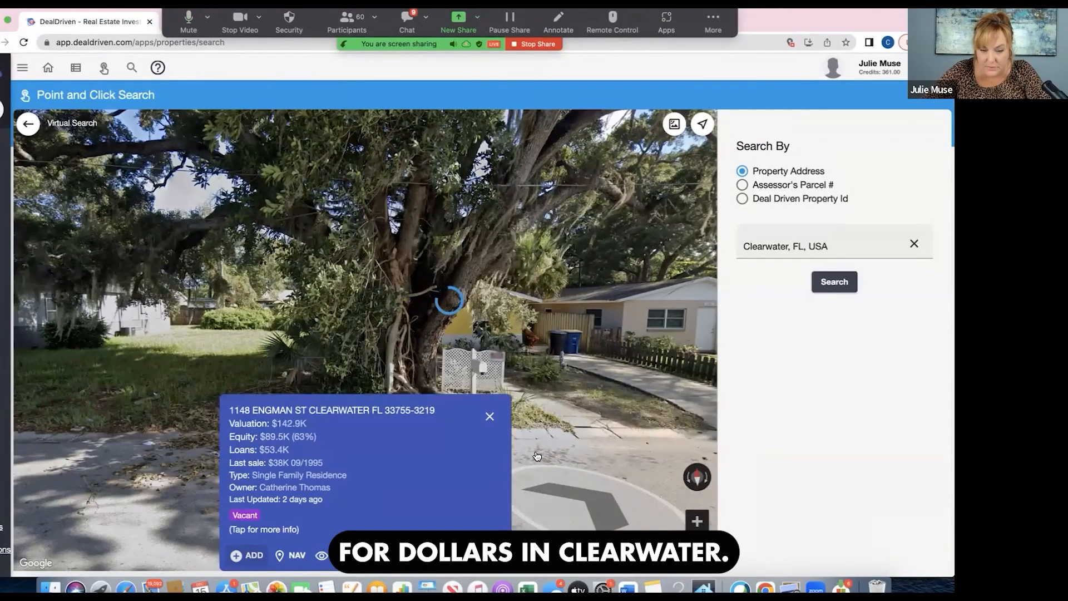
left_click(490, 417)
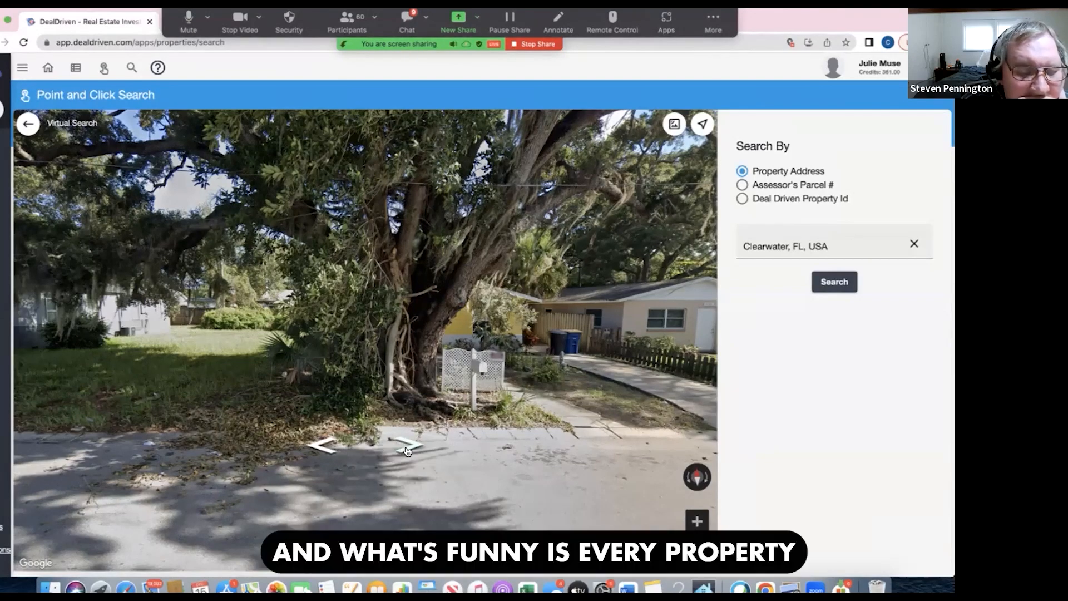
- Review the yellow house's property details for its vacancy status and list membership
left_click(474, 286)
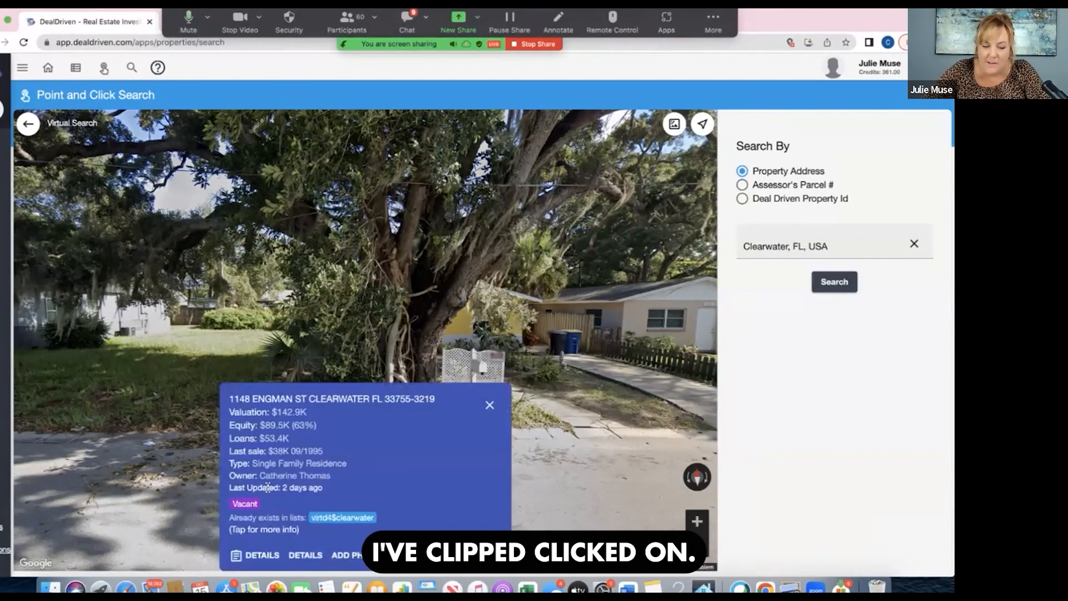
left_click_drag(233, 479, 233, 483)
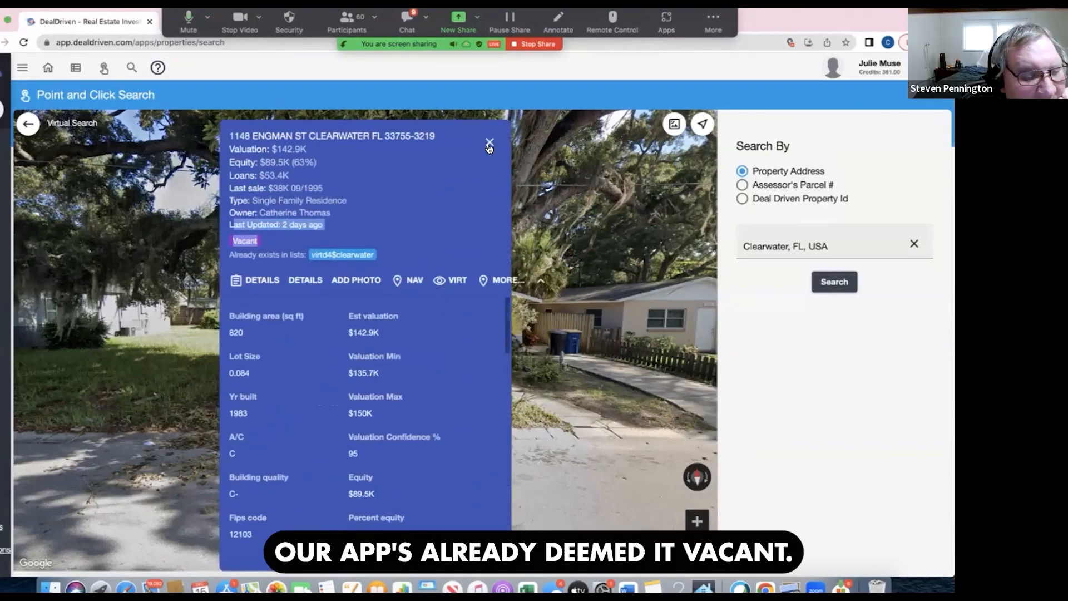
left_click(489, 144)
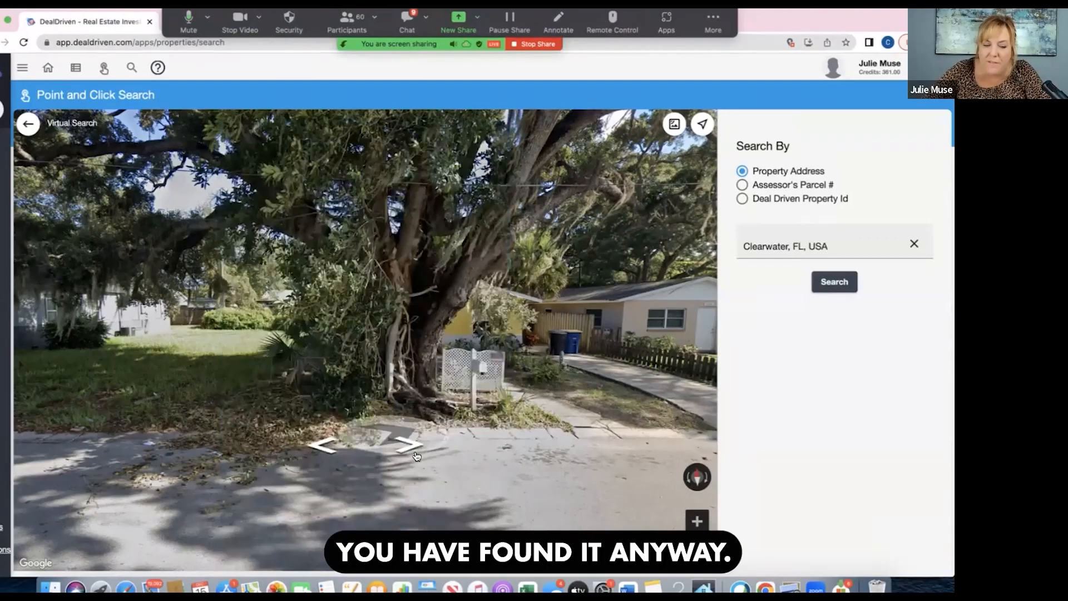
- Continue along Engman St at street level looking for more distressed houses, and bring up the property details of a candidate house
left_click(411, 448)
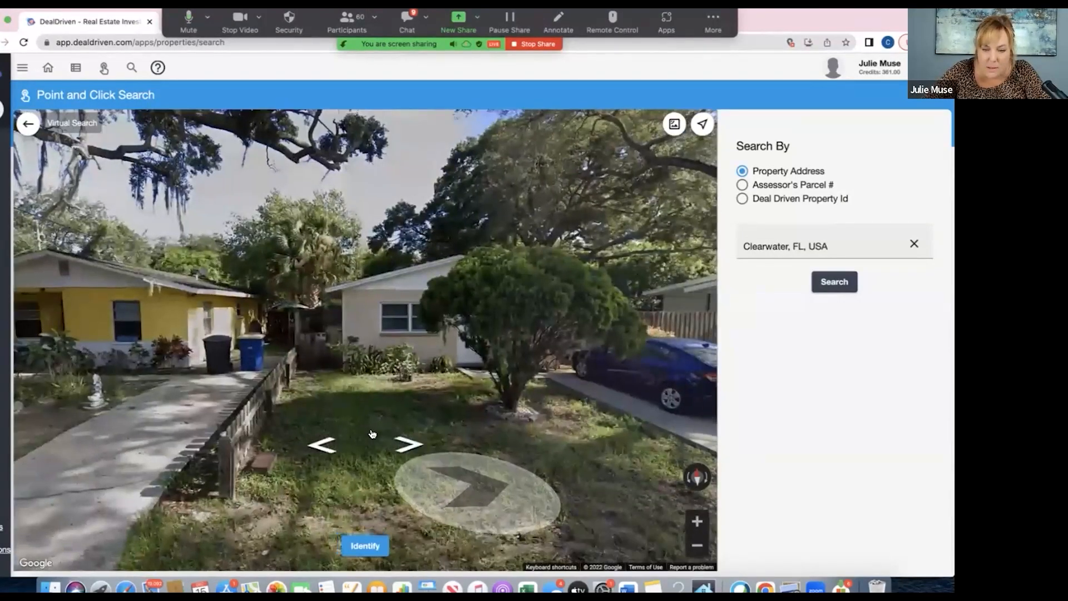
left_click(373, 434)
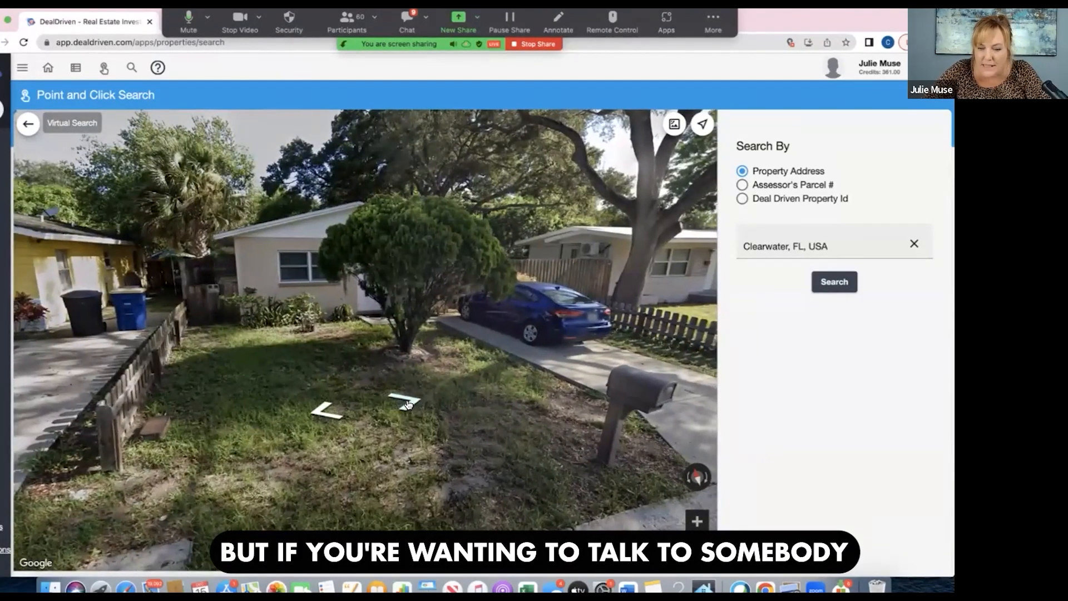
left_click(407, 404)
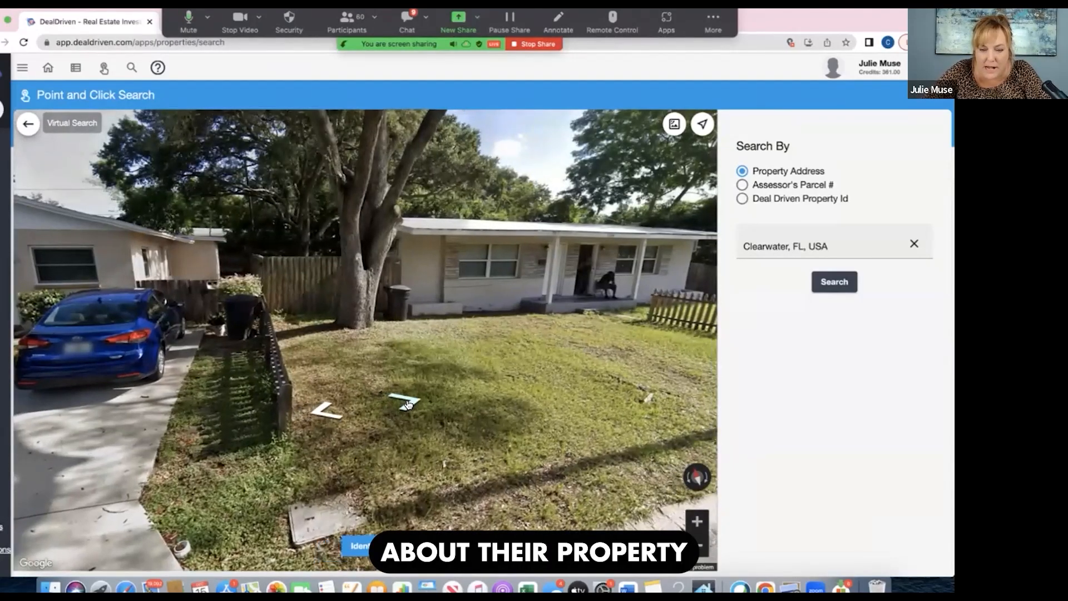
left_click(407, 405)
left_click(407, 405)
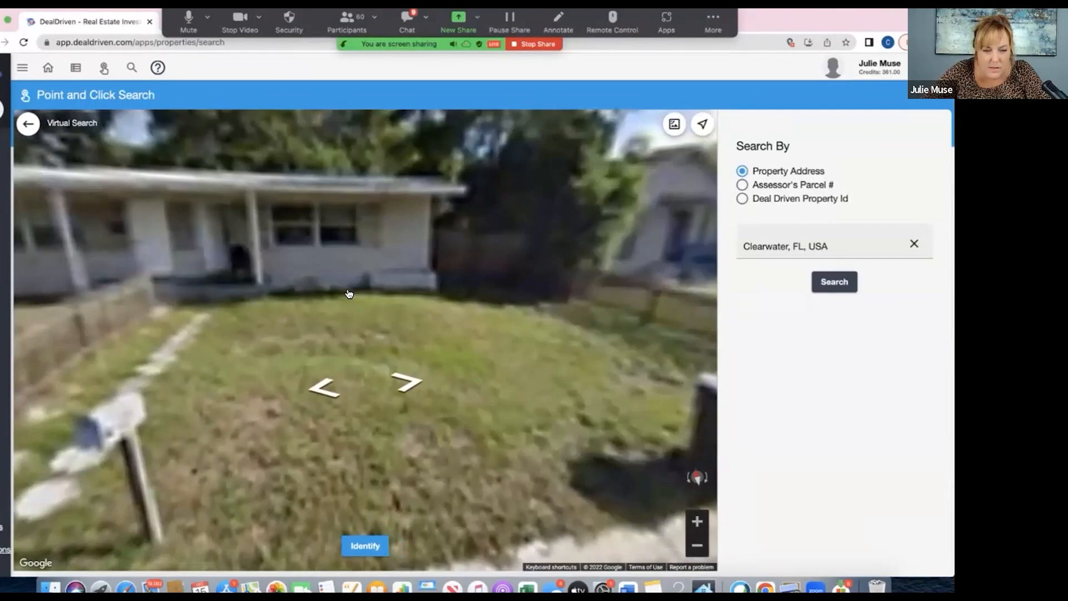
left_click_drag(350, 294, 389, 300)
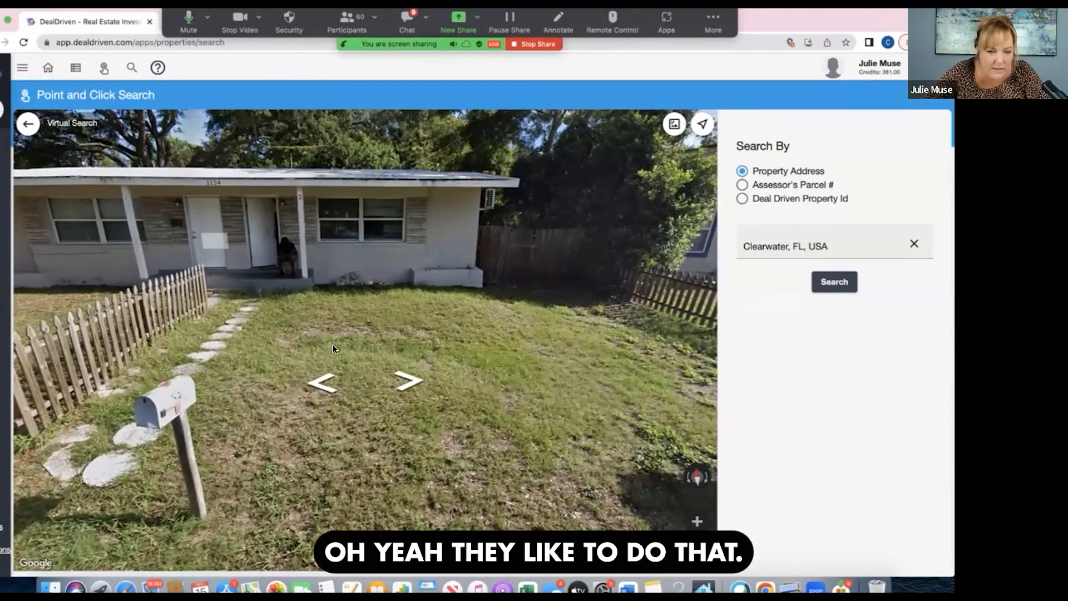
left_click(410, 384)
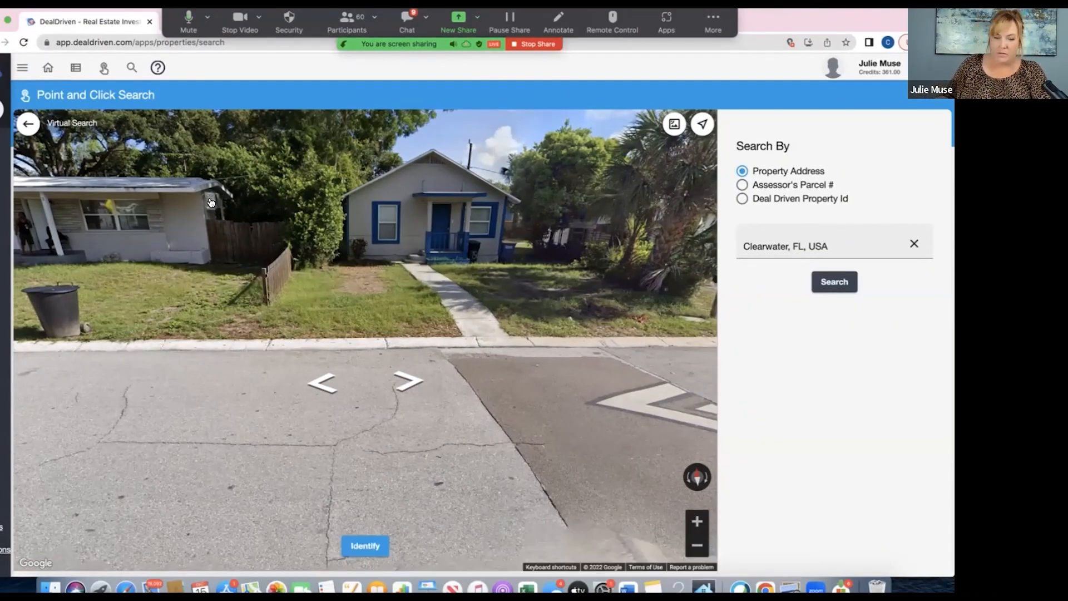
left_click(406, 387)
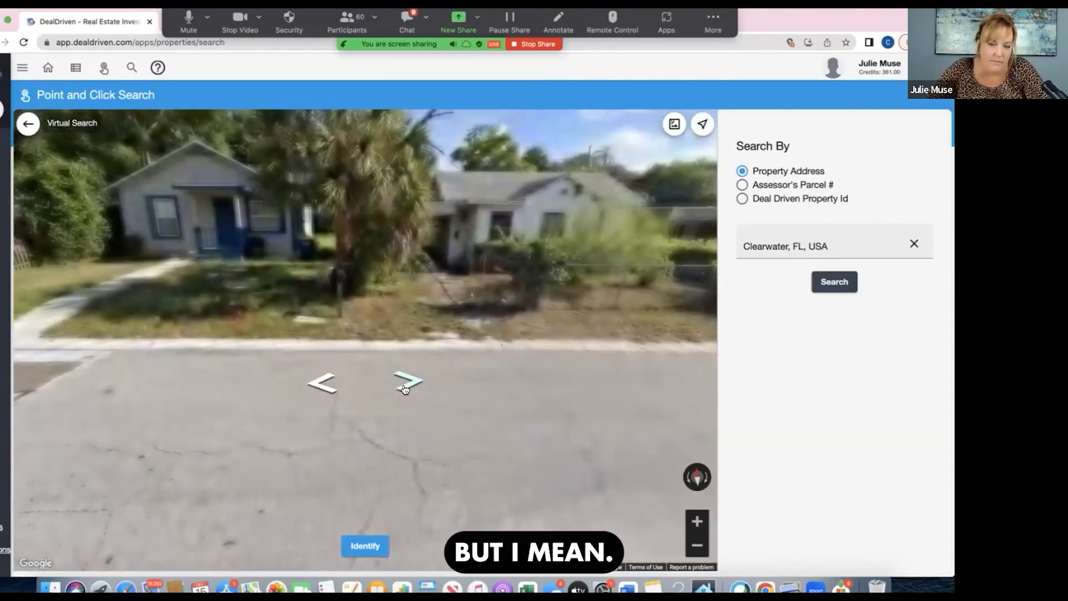
left_click(405, 388)
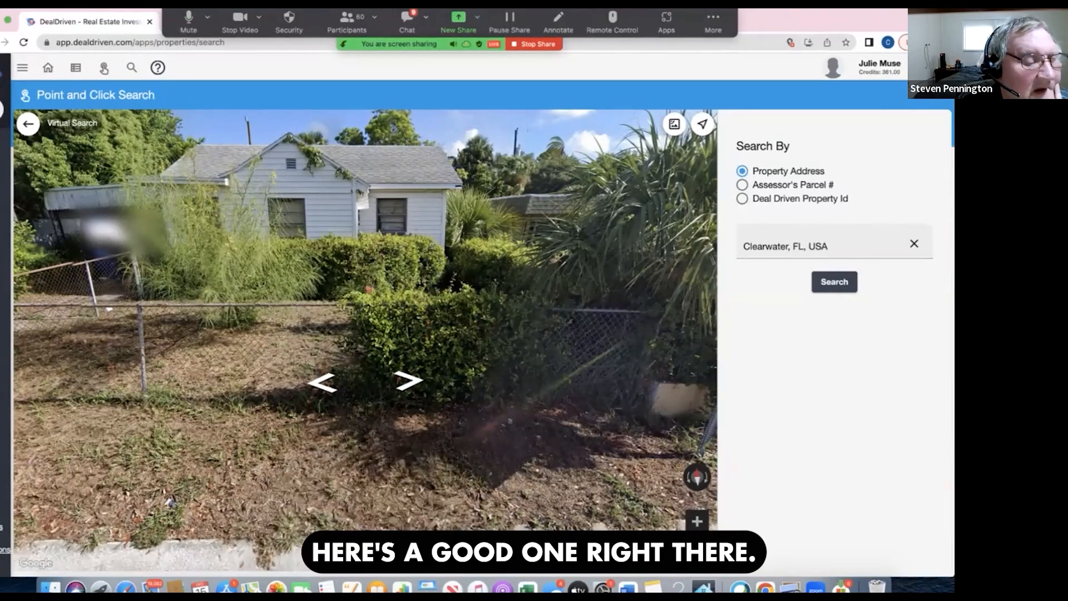
left_click(295, 450)
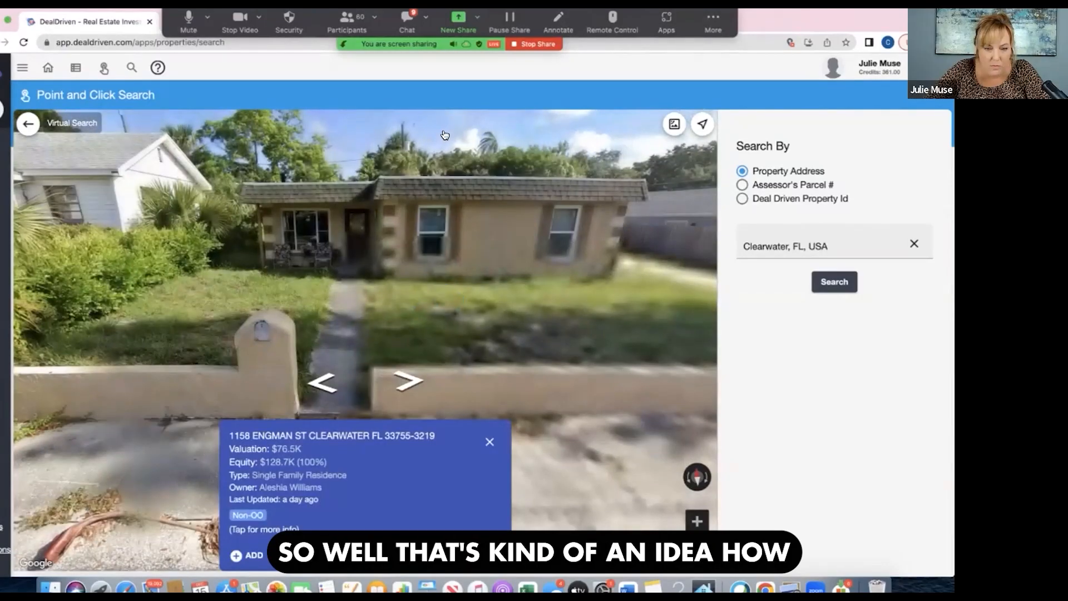